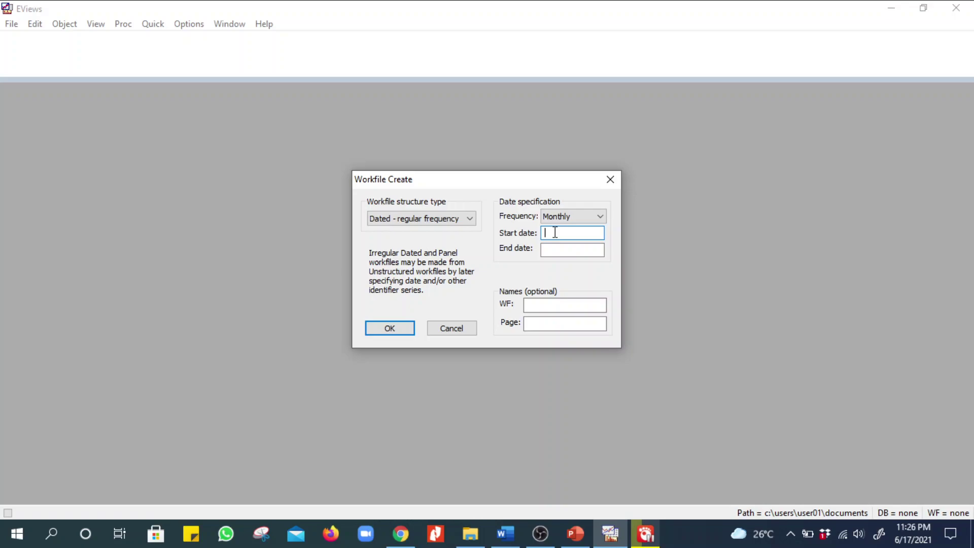
Create a dated, monthly workfile running from 2014:01 to 2020:12
text(2014:01)
click(568, 251)
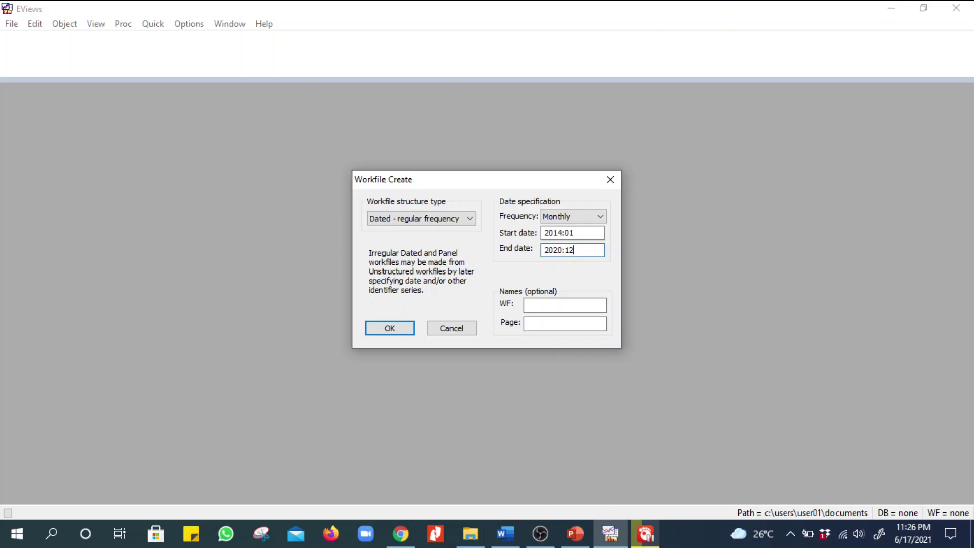
click(398, 327)
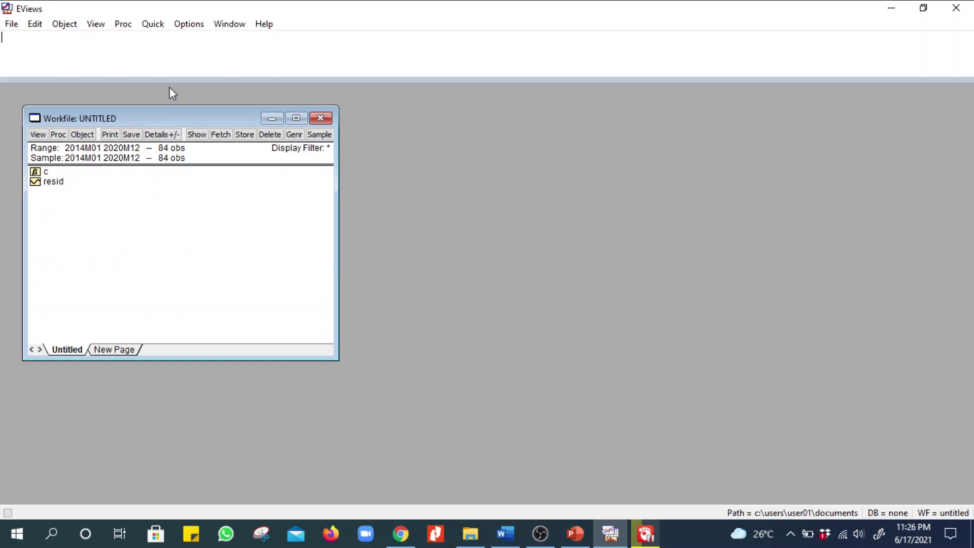
Open an empty group for editing series, restore the program window to a smaller size, and reposition and lengthen the group window
click(154, 24)
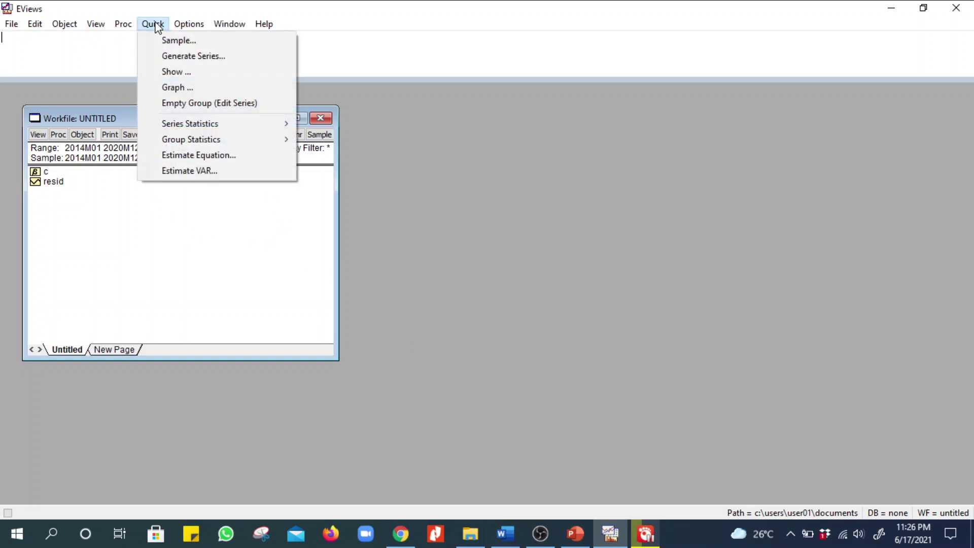
click(151, 105)
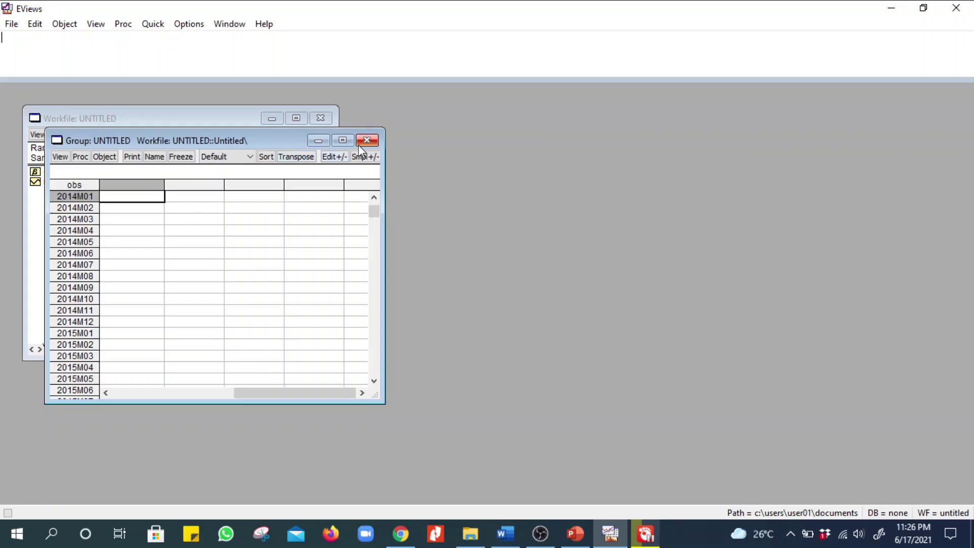
click(342, 141)
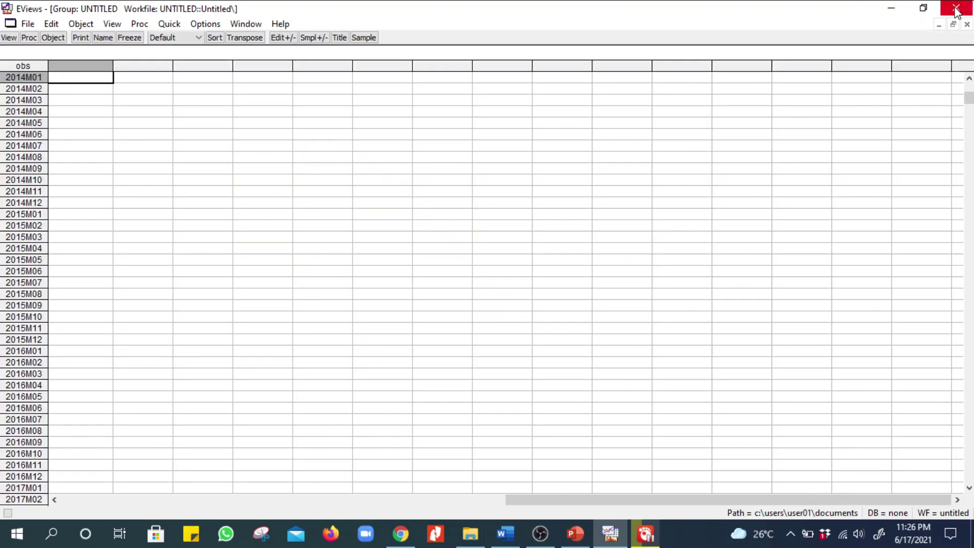
click(921, 8)
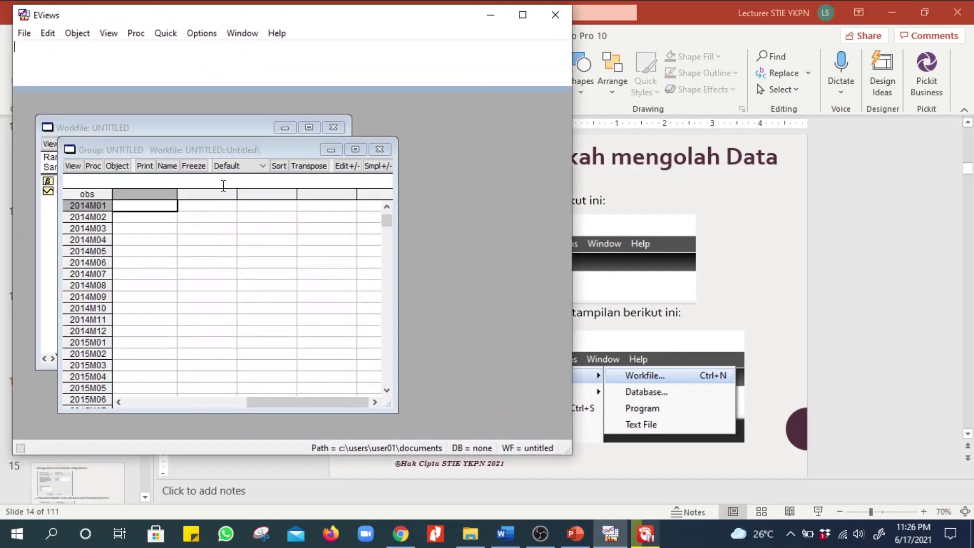
drag(239, 146, 207, 102)
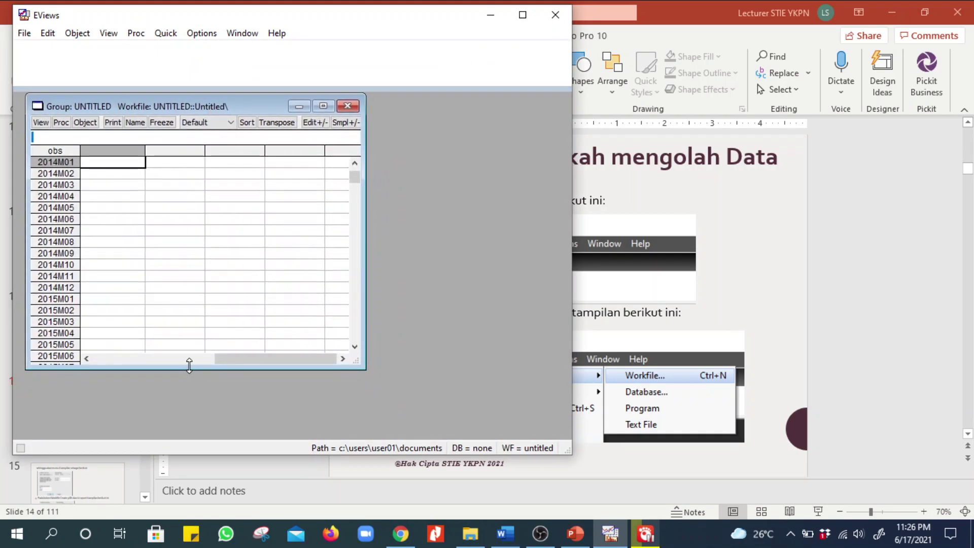
drag(189, 365, 191, 437)
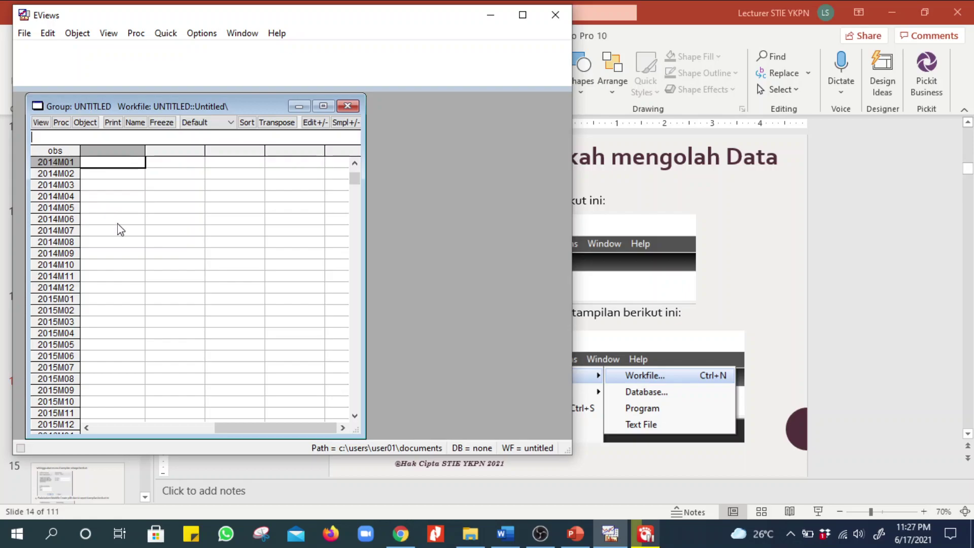
Switch to File Explorer, open the Data SP EXA CPI workbook from the Eviews folder and enable editing
click(470, 534)
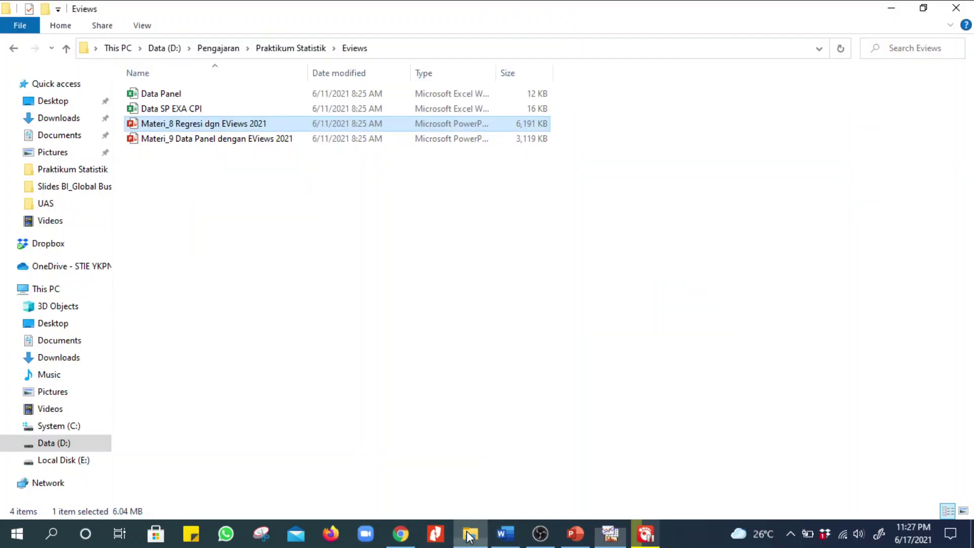
double_click(207, 109)
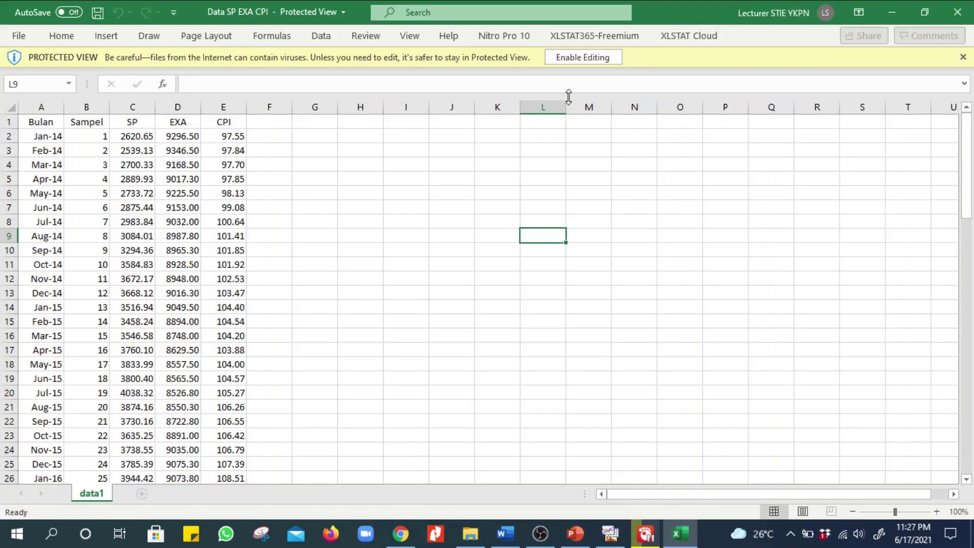
click(592, 57)
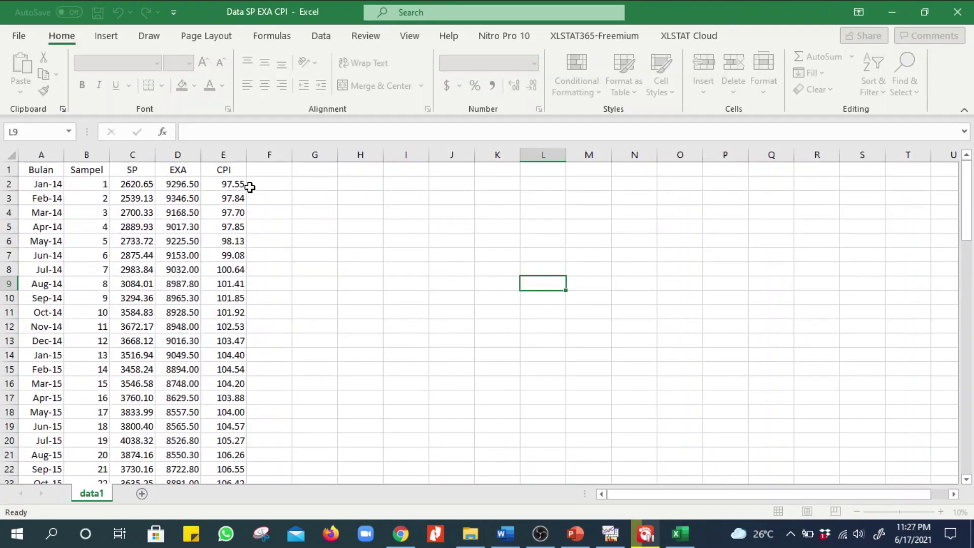
Copy the SP, EXA and CPI columns with their headers, from Jan-14 through Dec-20 (C1:E85)
click(134, 170)
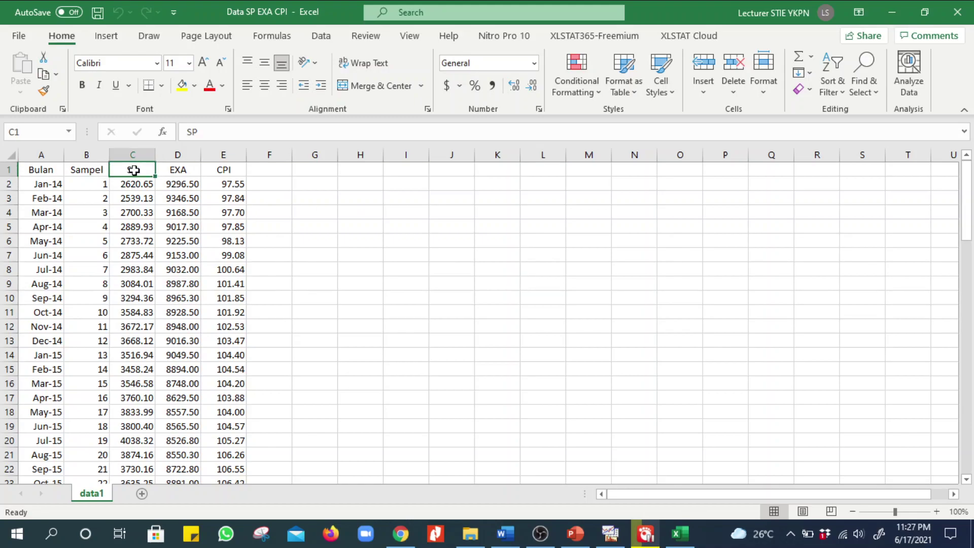
drag(133, 171, 222, 426)
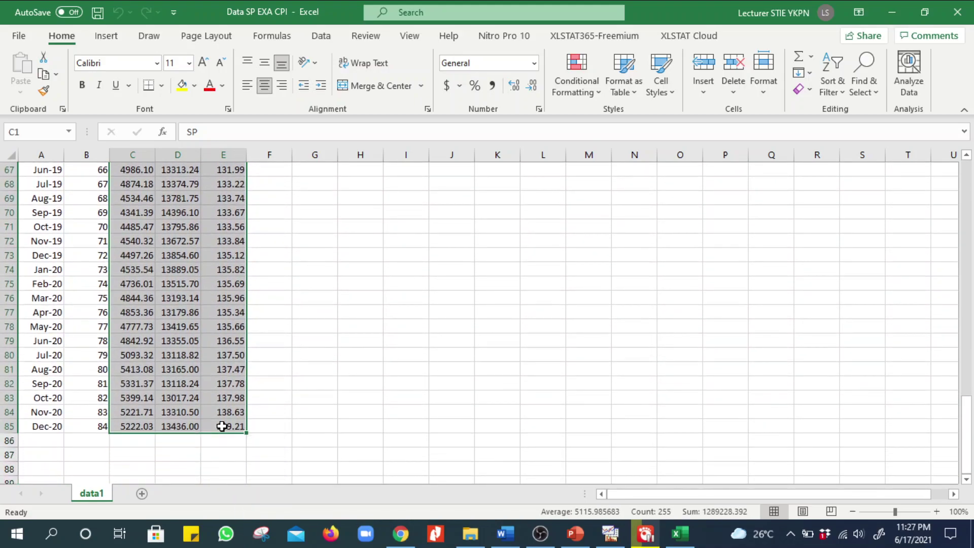
right_click(222, 426)
click(238, 126)
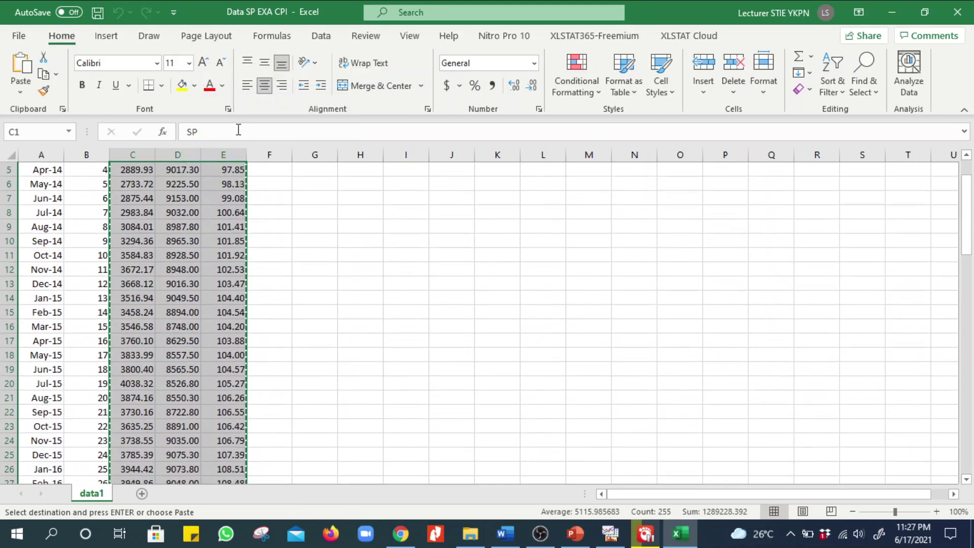
scroll(239, 304, up, 2)
Switch to EViews and paste the copied data into the empty group starting at the first 2014M01 cell
click(611, 533)
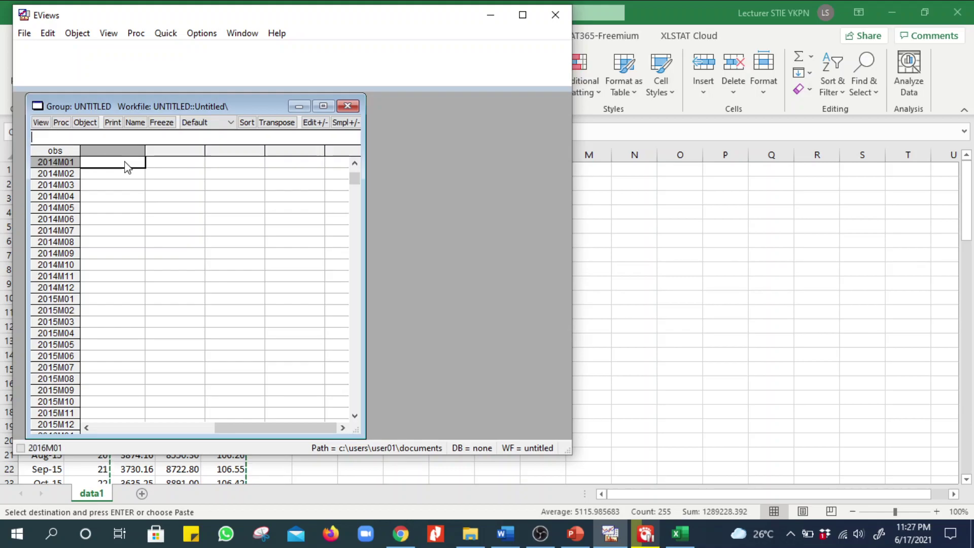
right_click(100, 165)
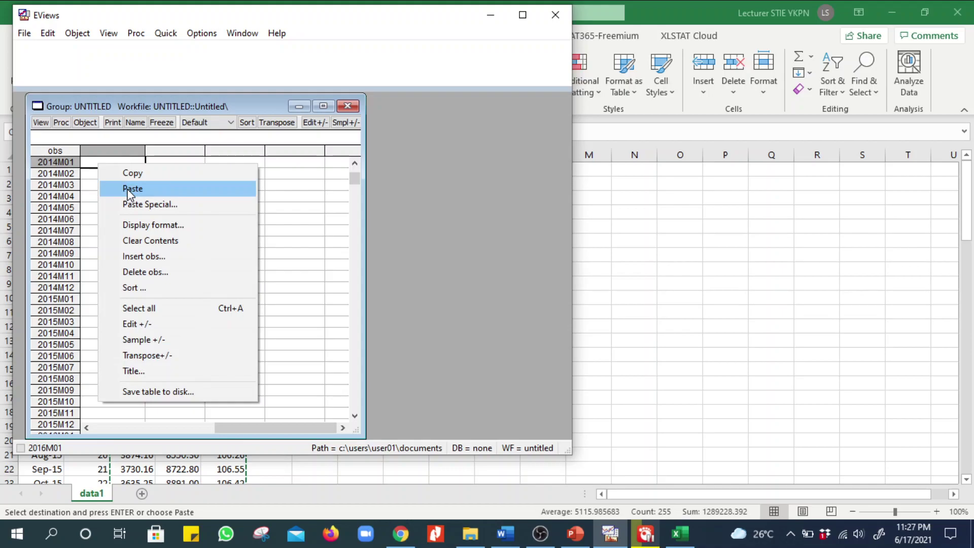
click(129, 189)
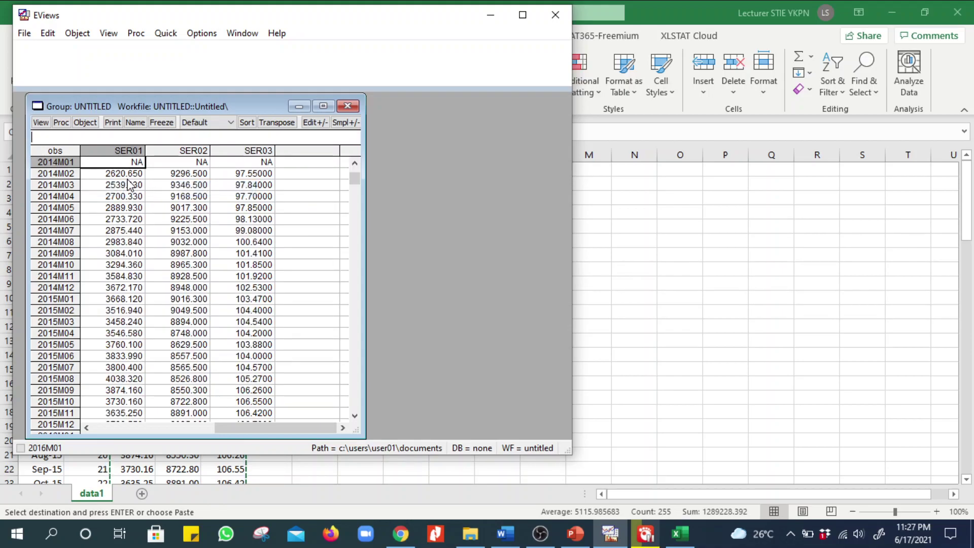
right_click(153, 176)
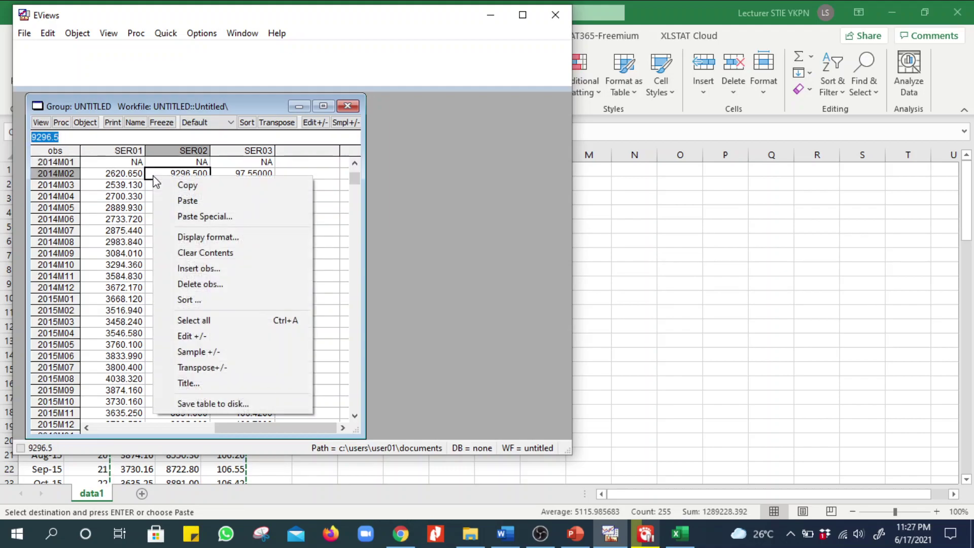
right_click(122, 197)
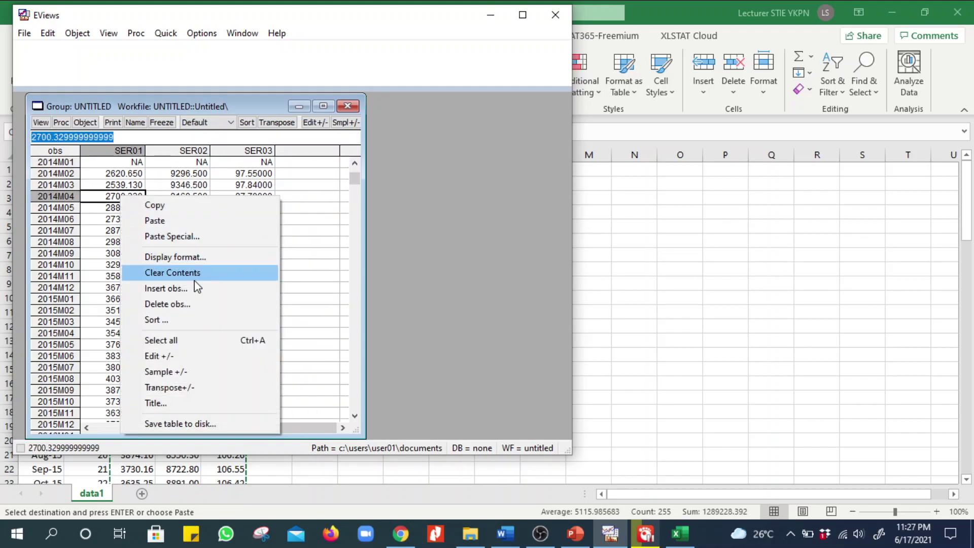
click(313, 187)
click(128, 163)
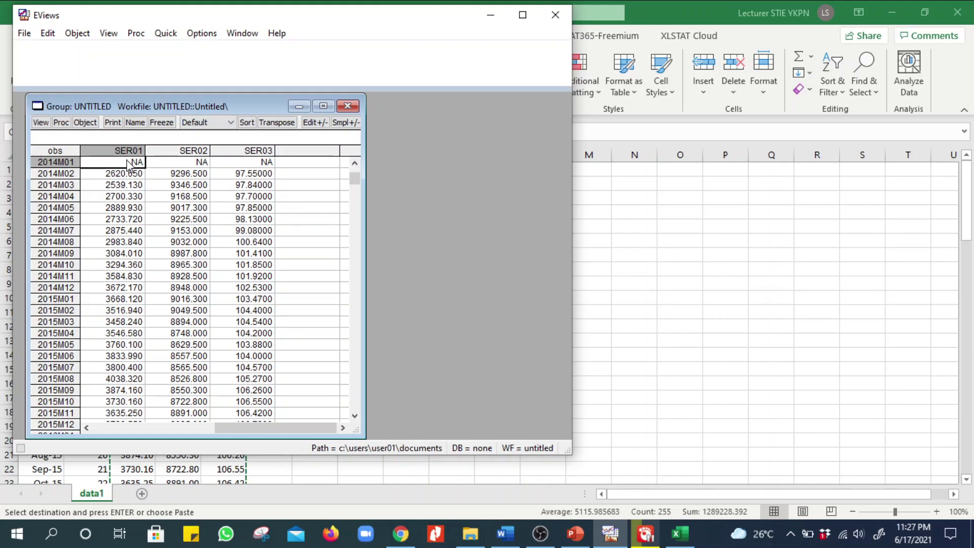
key(ctrl+a)
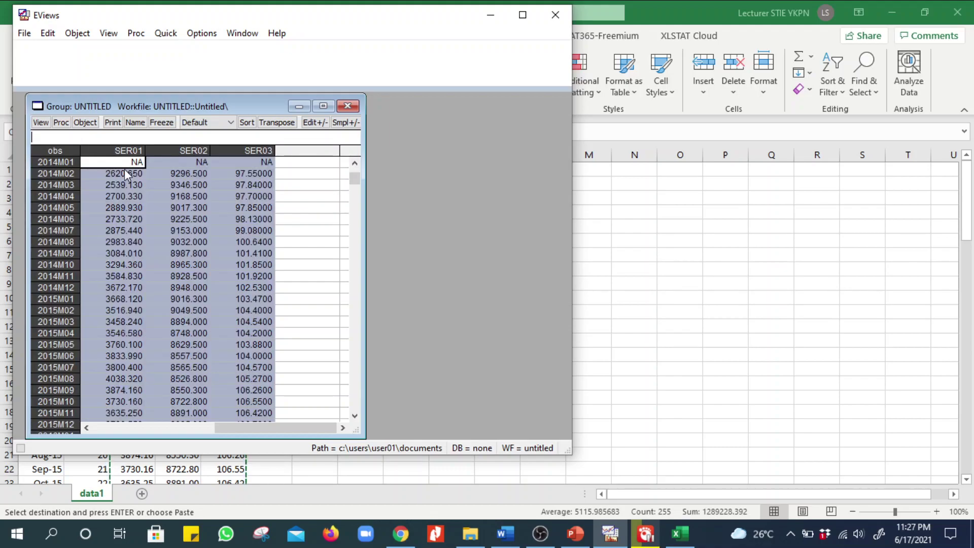
click(126, 175)
click(111, 151)
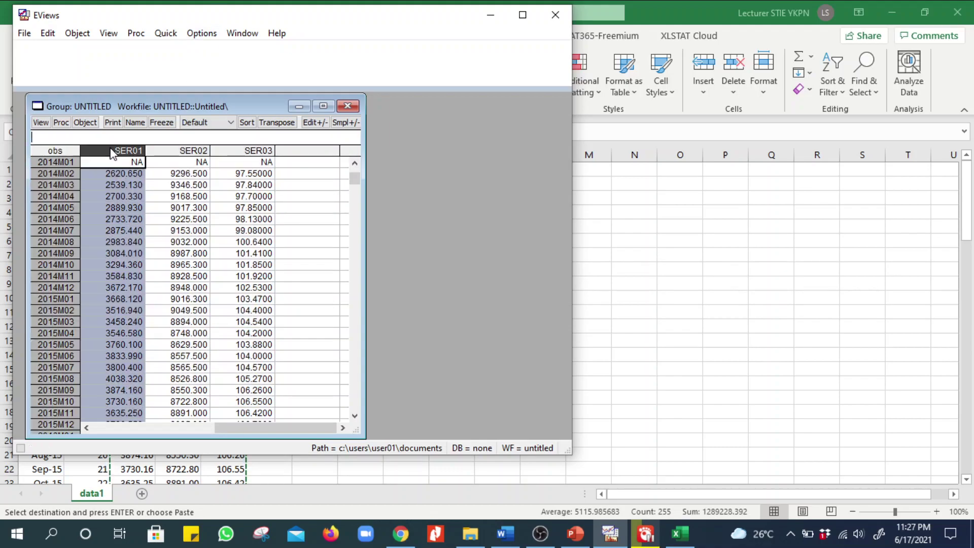
Compare the pasted series and the name row above 2014M01 with the SP, EXA and CPI columns in the Excel workbook
scroll(130, 167, up, 1)
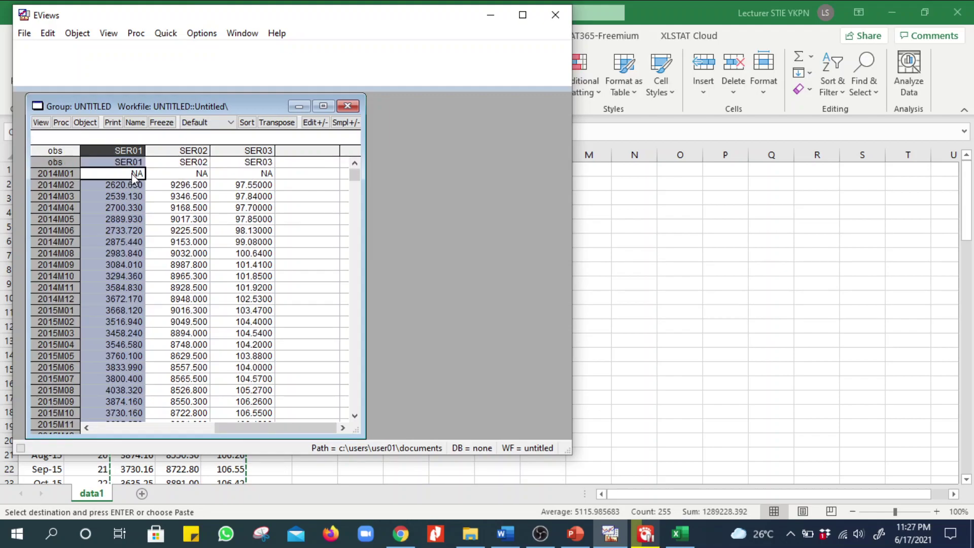
click(192, 189)
click(148, 165)
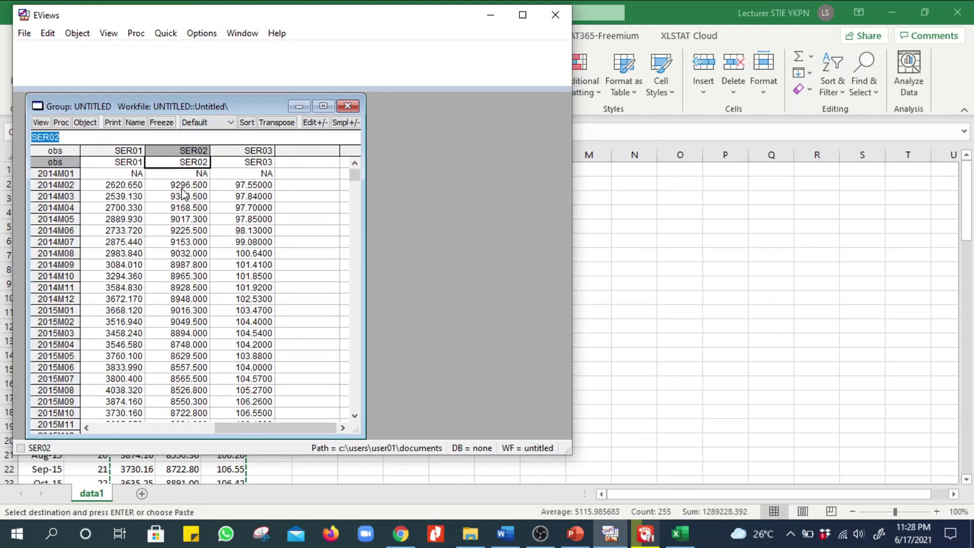
click(142, 177)
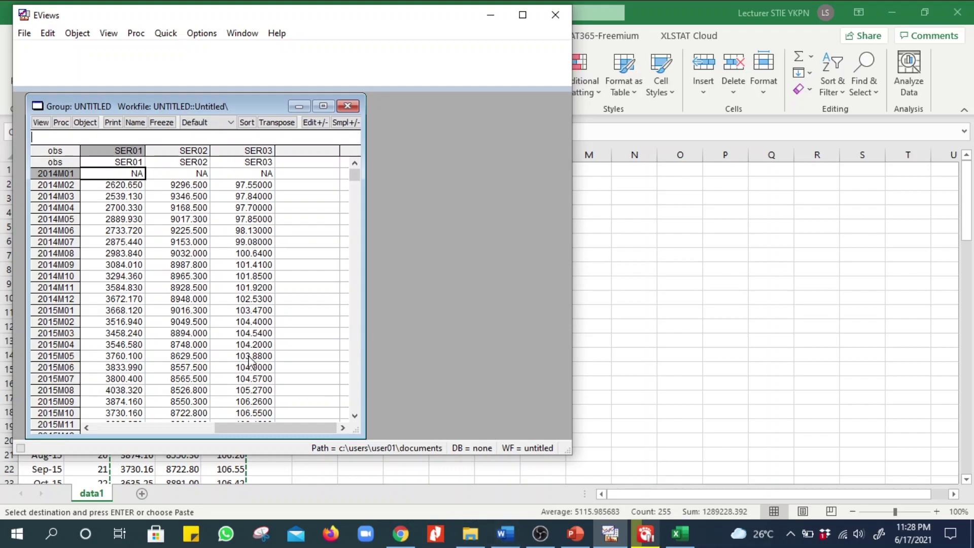
click(677, 534)
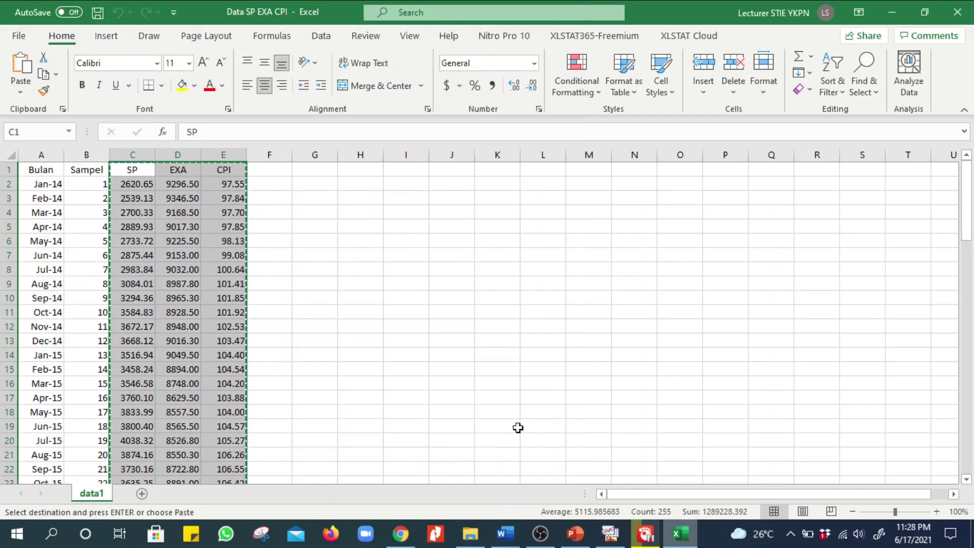
click(675, 532)
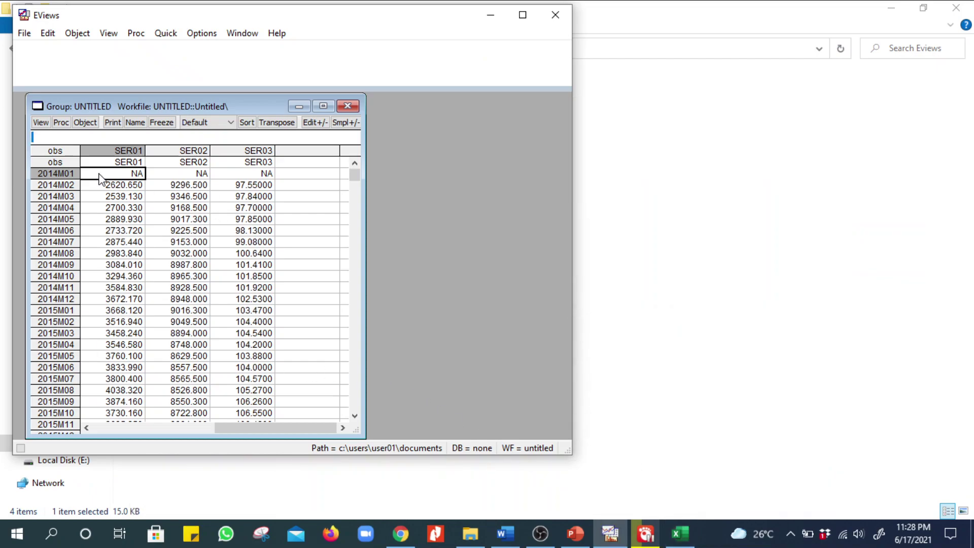
click(138, 186)
click(181, 231)
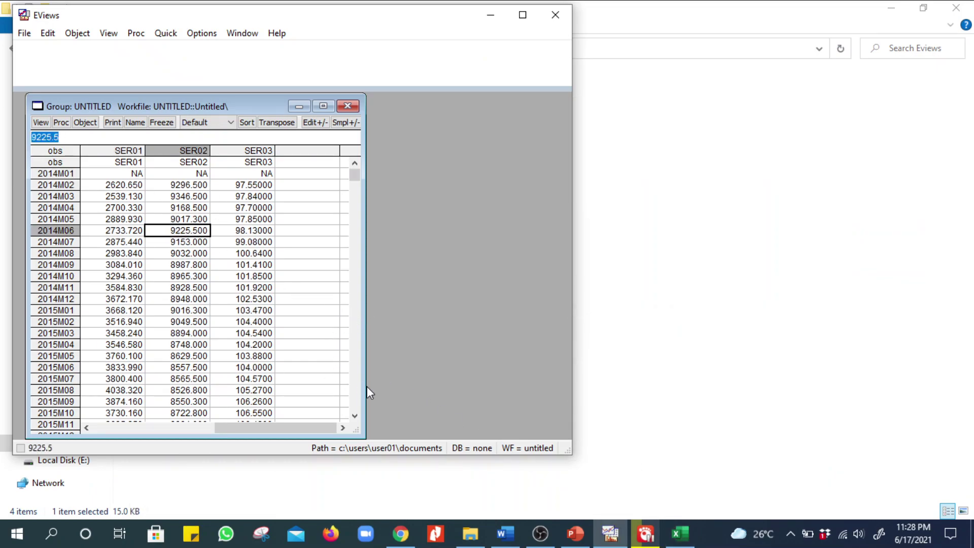
click(680, 532)
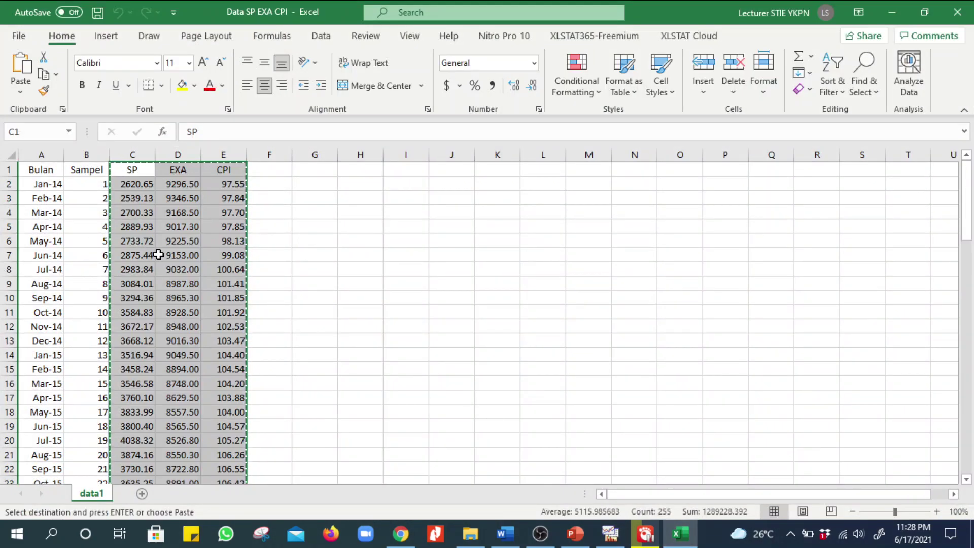
click(611, 533)
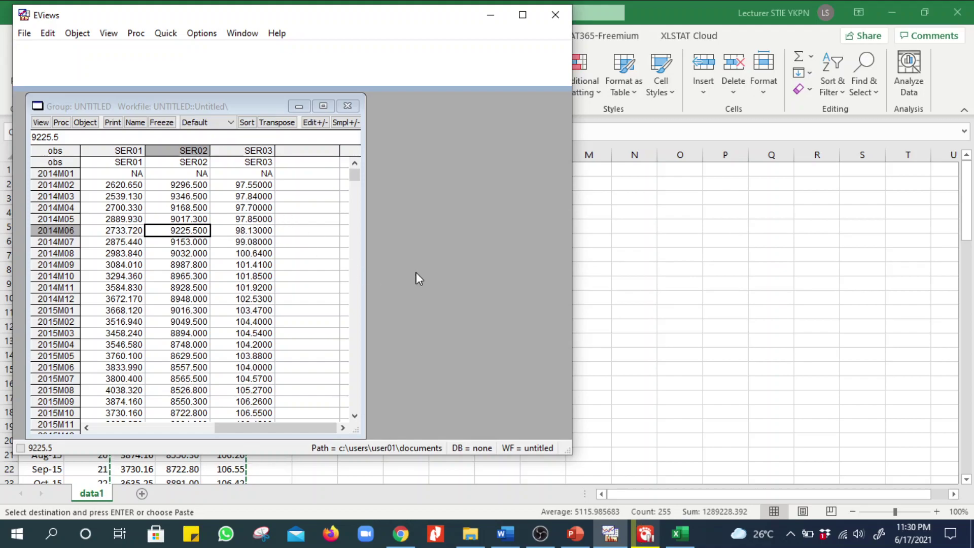
Remove the wrongly pasted SER01, SER02 and SER03 series from the group, selecting them from the name row through 2020M12
click(120, 162)
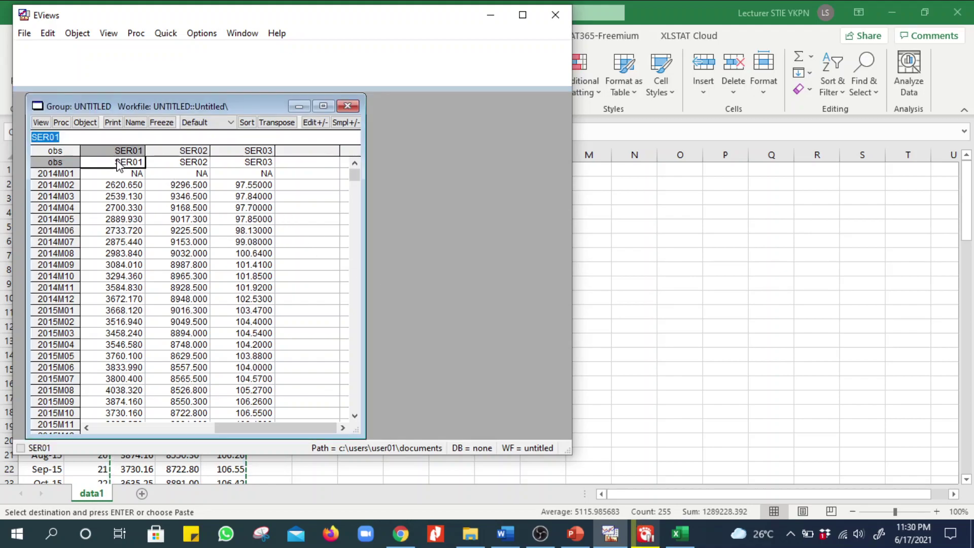
key(shift+Right)
key(shift+Right)
key(shift+Down)
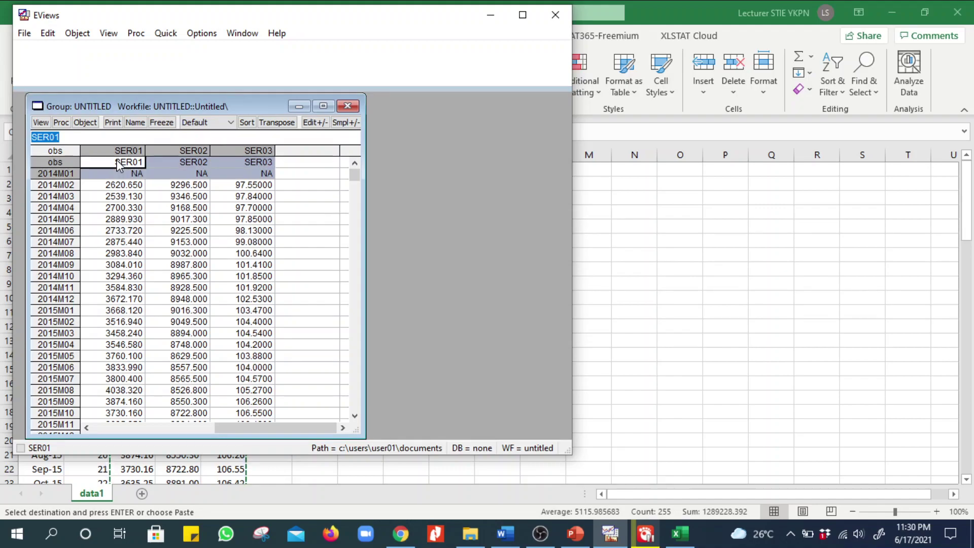
key(shift+Down)
key(shift+Down)
key(shift+Down)
key(shift+Down)
key(shift+Down)
key(shift+Down)
key(shift+Down)
key(shift+Down)
key(shift+Down)
key(shift+Down)
key(shift+Down)
key(shift+Down)
key(shift+Down)
key(shift+Down)
key(shift+Down)
key(shift+Down)
key(shift+Down)
key(shift+Down)
key(shift+Down)
key(shift+Down)
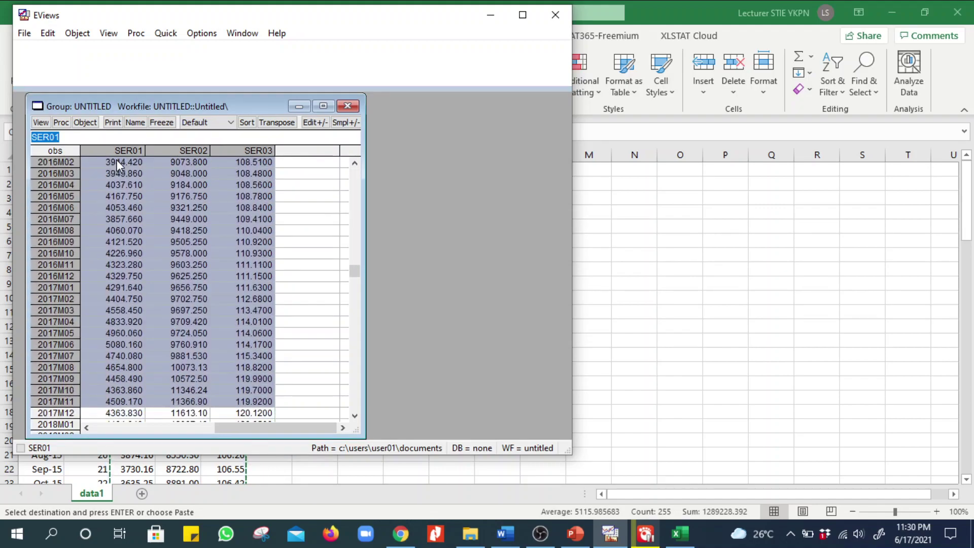
key(shift+Down)
key(shift+Down)
key(shift+Down)
key(shift+Down)
key(shift+Down)
key(shift+Down)
key(shift+Down)
key(shift+Down)
key(shift+Down)
key(shift+Down)
key(shift+Down)
key(shift+Down)
key(shift+Down)
key(shift+Down)
key(shift+Down)
key(shift+Down)
key(shift+Down)
key(shift+Down)
key(shift+Down)
key(shift+Down)
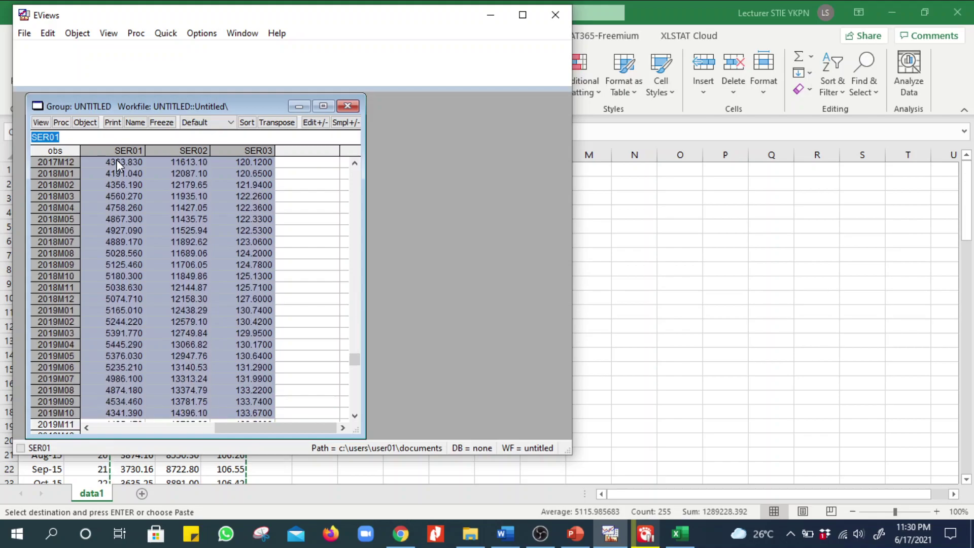
key(shift+Down)
key(shift+Down)
key(shift+Down)
key(shift+Down)
key(shift+Down)
key(shift+Down)
key(shift+Down)
key(shift+Down)
key(shift+Down)
key(shift+Down)
key(shift+Down)
key(shift+Down)
key(shift+Down)
key(shift+Down)
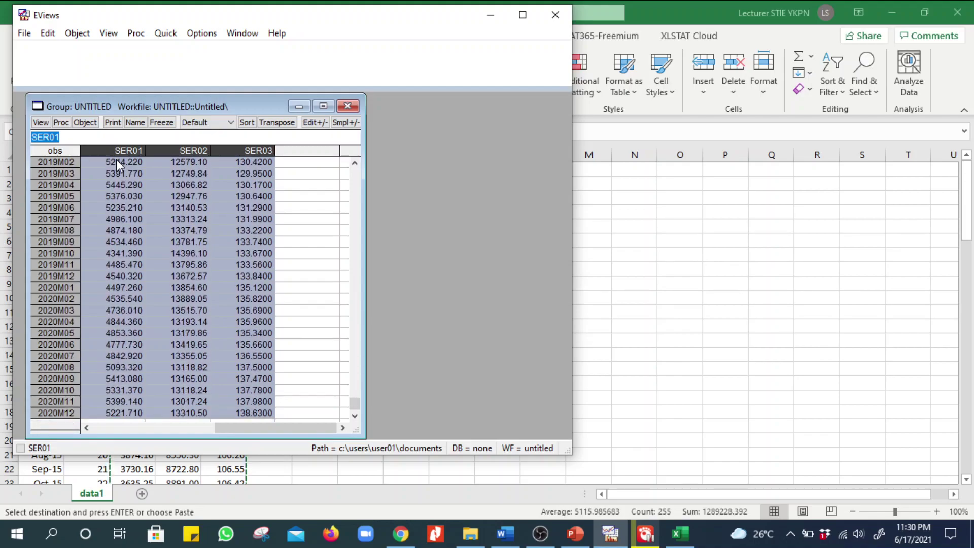
right_click(142, 181)
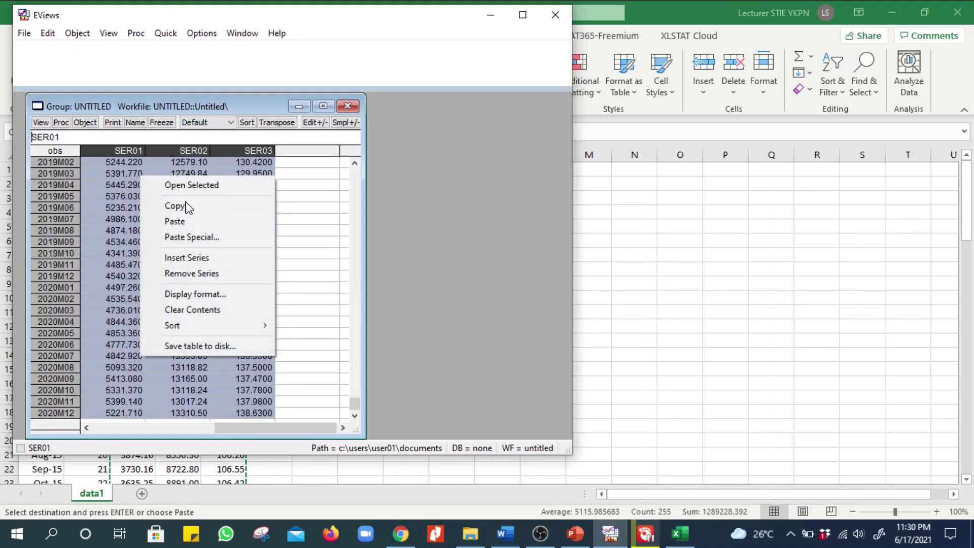
click(221, 273)
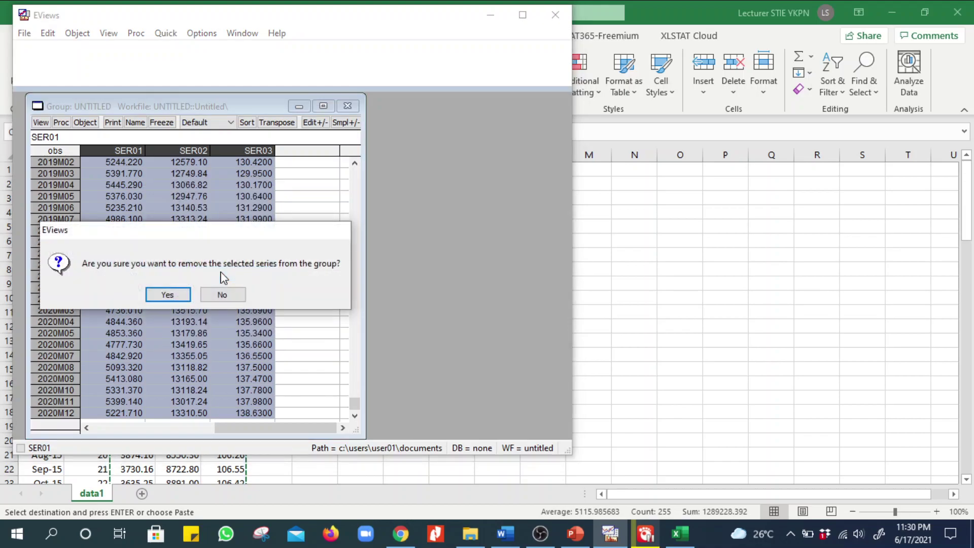
click(178, 298)
Paste the copied Excel data with Paste Special, Tab delimiter, starting at the first empty cell of the name row above 2014M01
scroll(177, 305, up, 15)
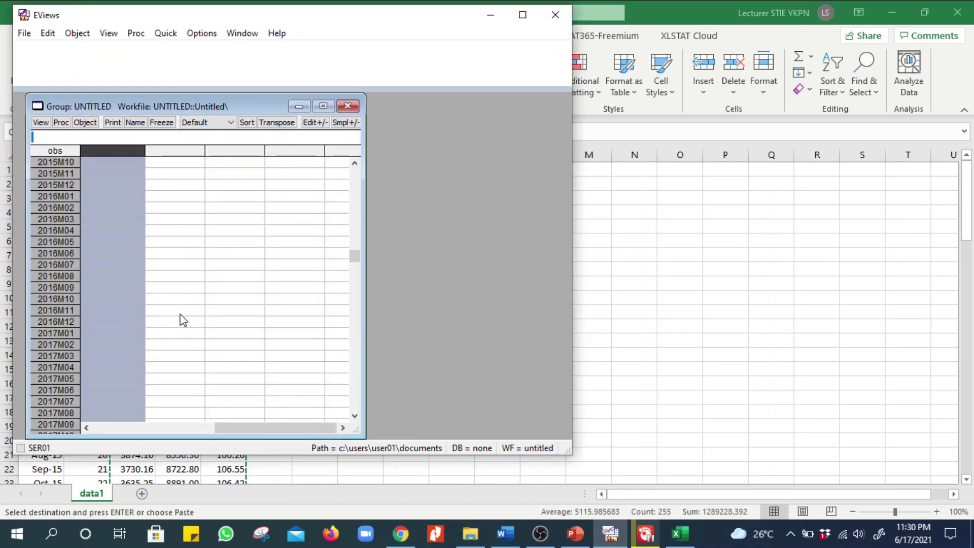
click(121, 154)
click(124, 171)
click(121, 159)
right_click(124, 163)
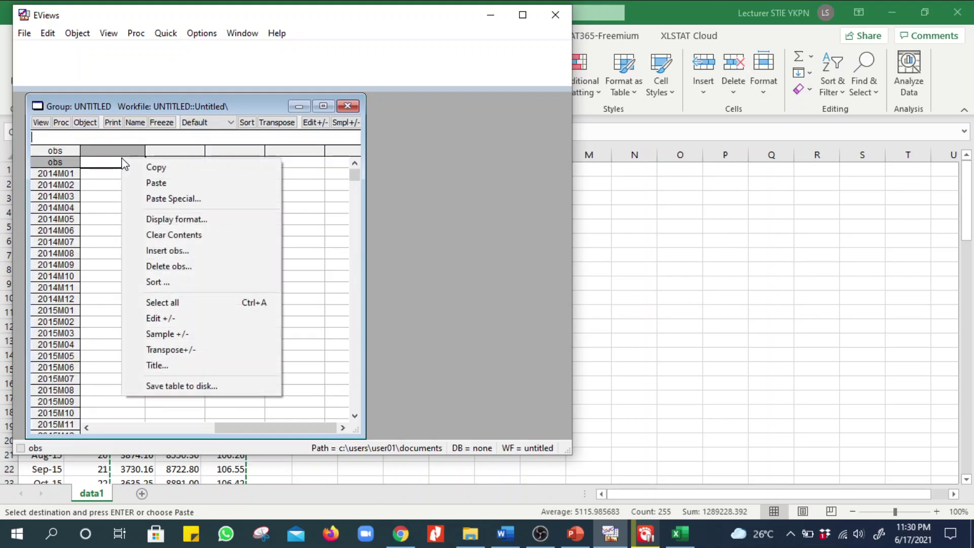
click(190, 199)
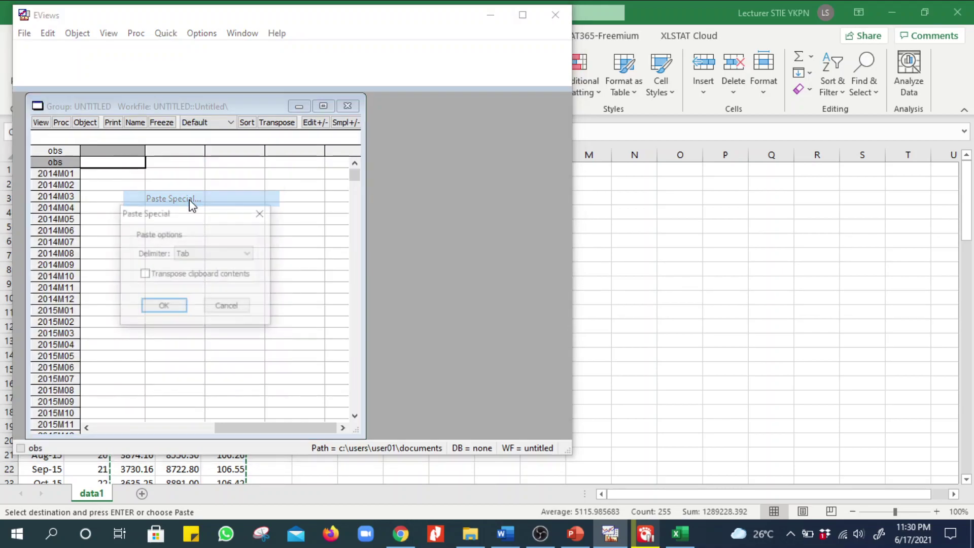
click(169, 307)
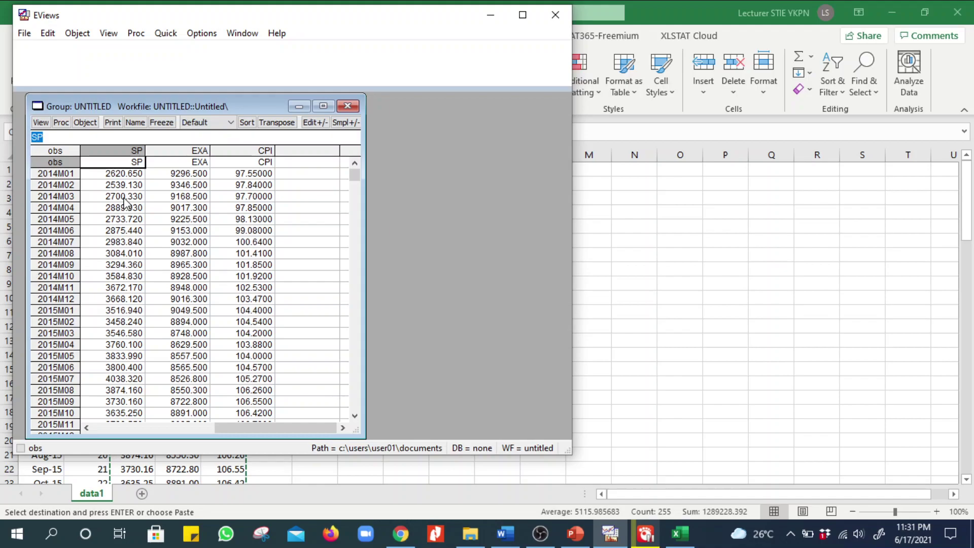
right_click(129, 220)
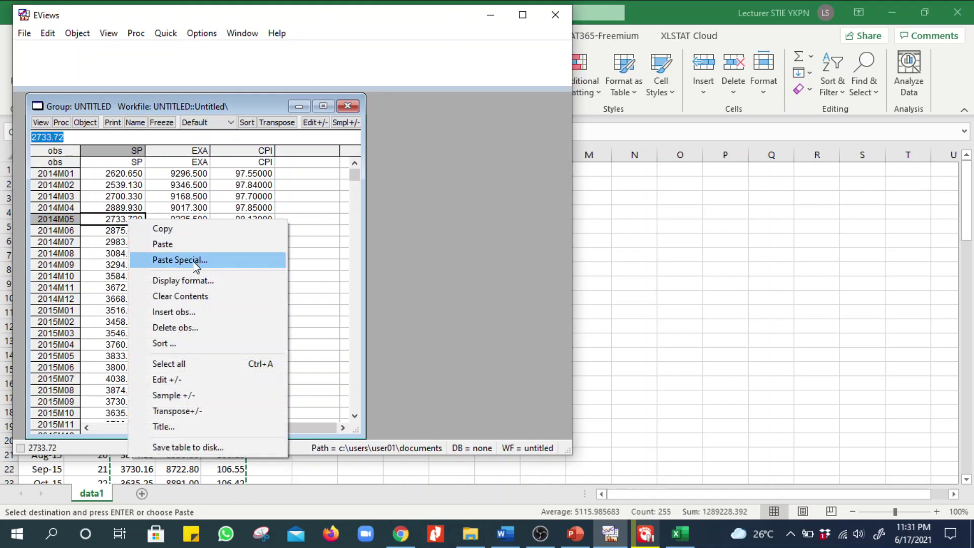
click(319, 209)
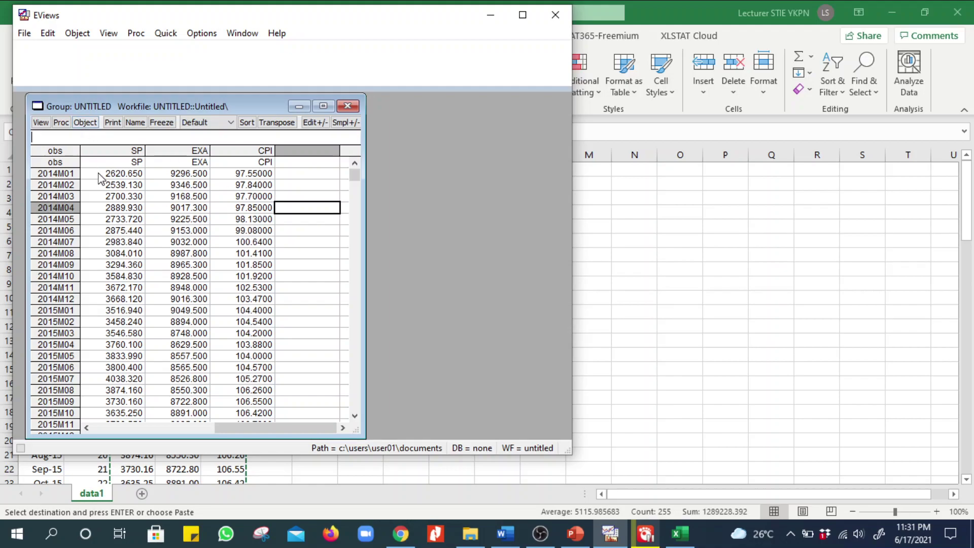
click(67, 164)
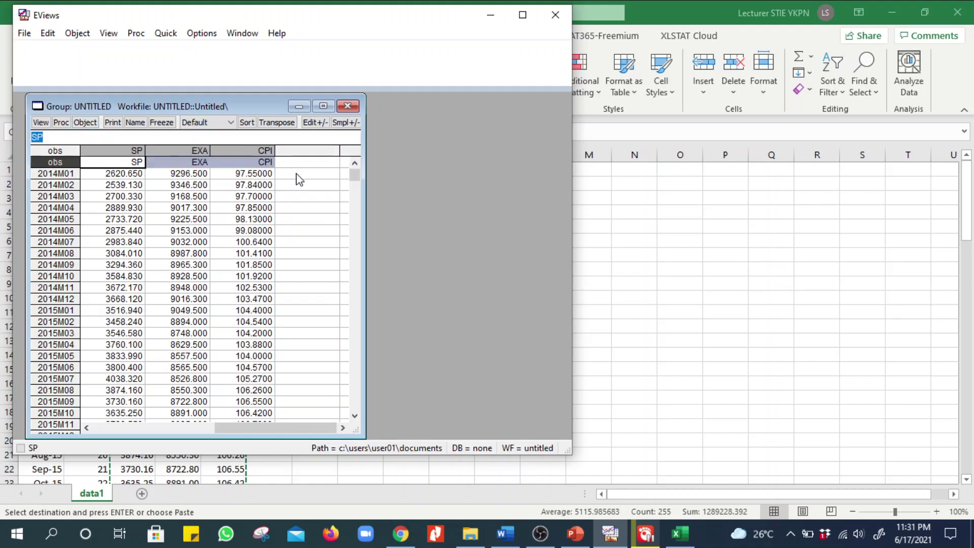
click(320, 197)
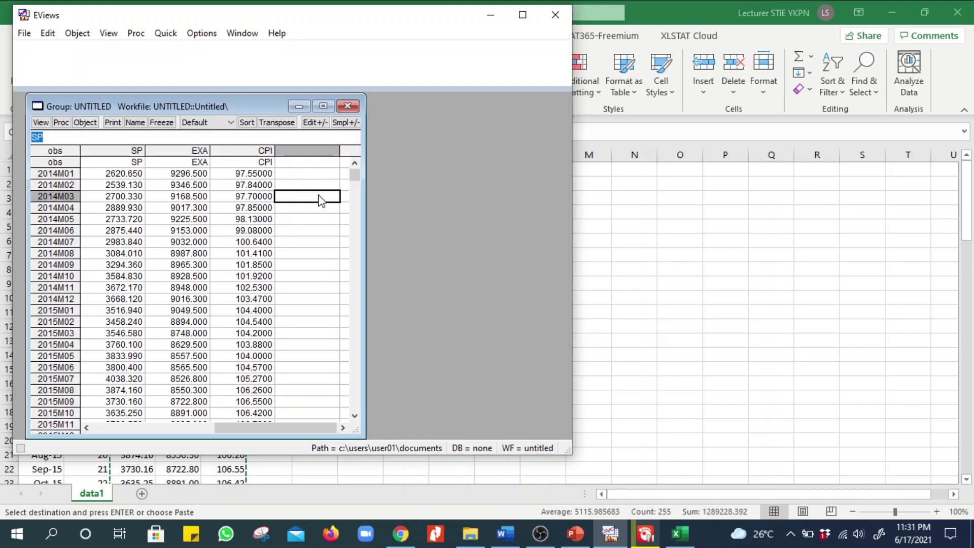
Make an equation from the SP, EXA and CPI series and write its specification as sp c exa cpi
click(137, 162)
shift+click(264, 162)
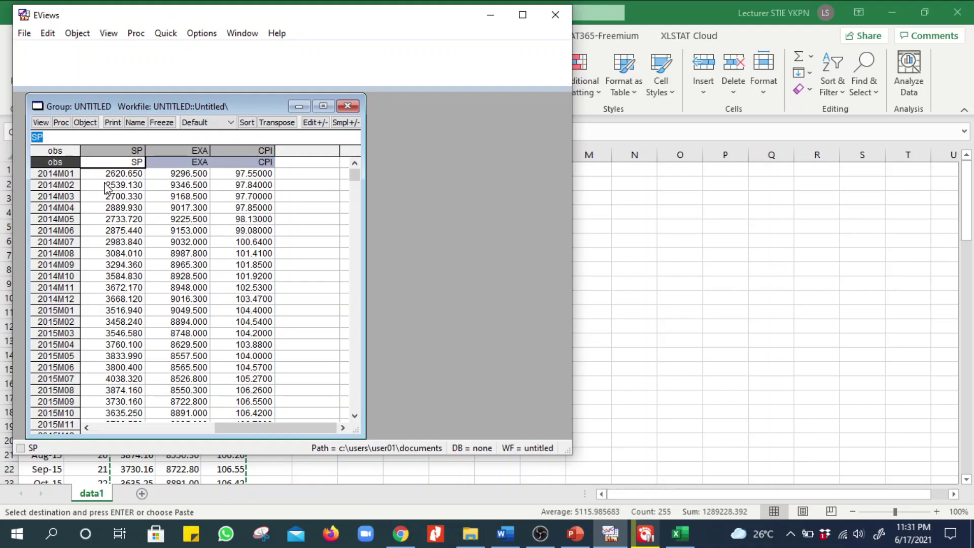
click(137, 36)
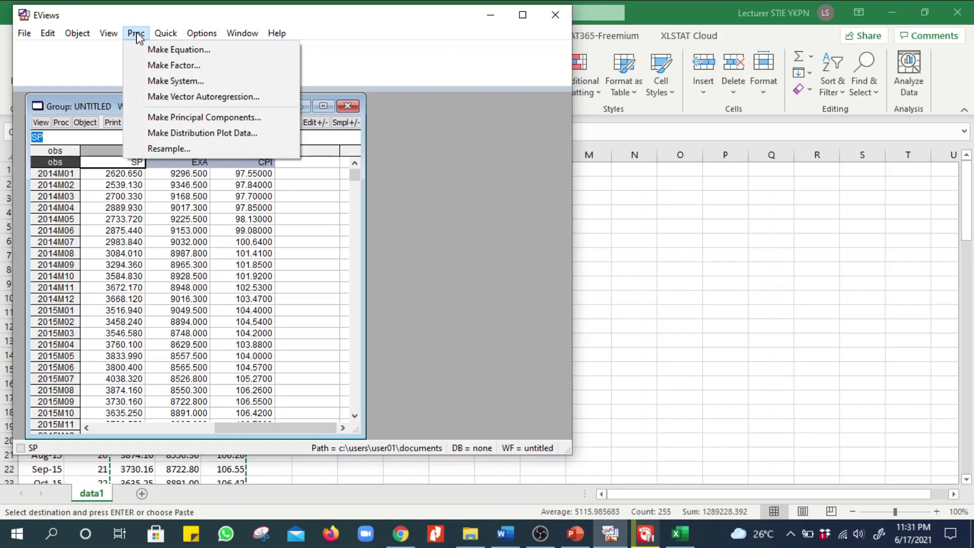
click(158, 50)
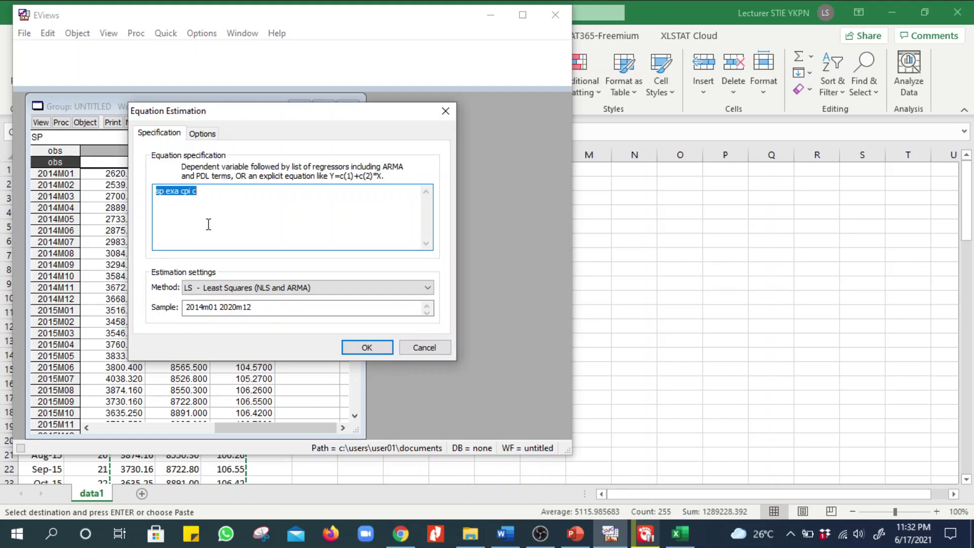
click(208, 196)
key(BackSpace)
text(c)
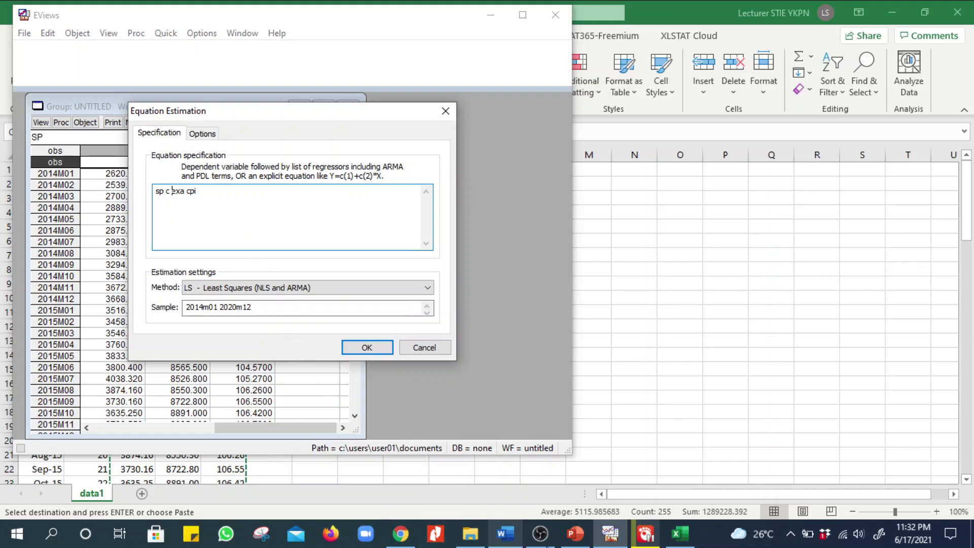
Switch to the PowerPoint presentation and find slide 13 with the research framework and the SP regression model to check the variable order
click(577, 540)
scroll(101, 223, up, 5)
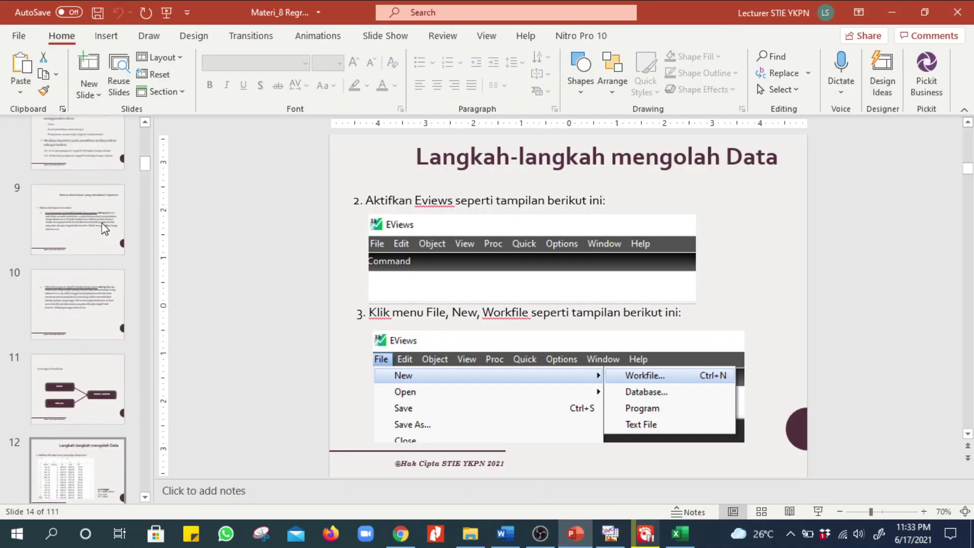
scroll(104, 305, up, 3)
click(102, 280)
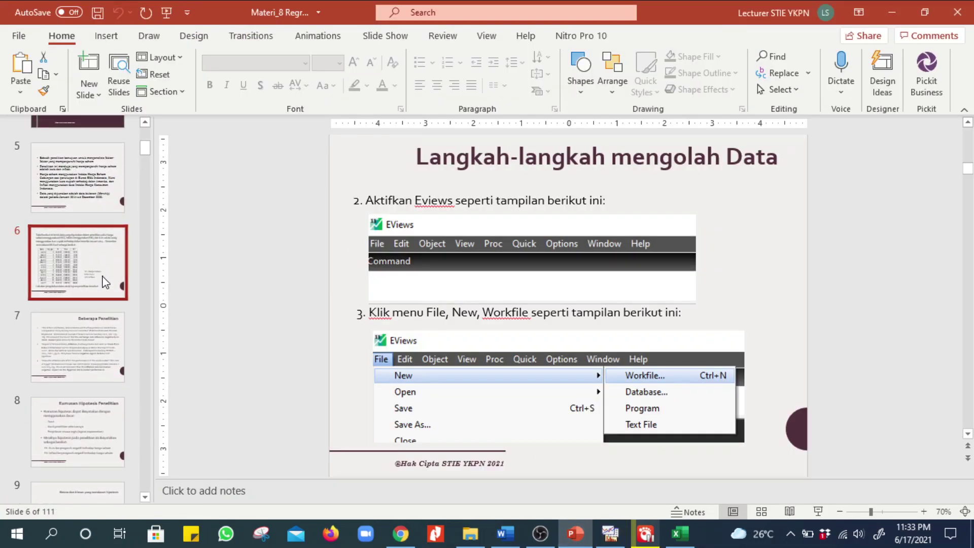
scroll(112, 274, up, 1)
click(115, 269)
scroll(101, 304, up, 3)
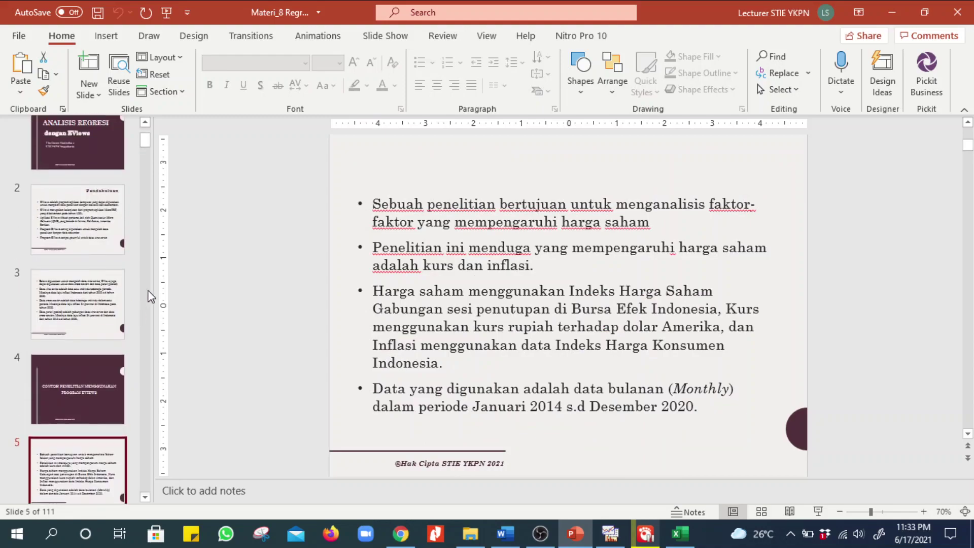
click(92, 337)
scroll(91, 336, down, 3)
scroll(91, 337, down, 8)
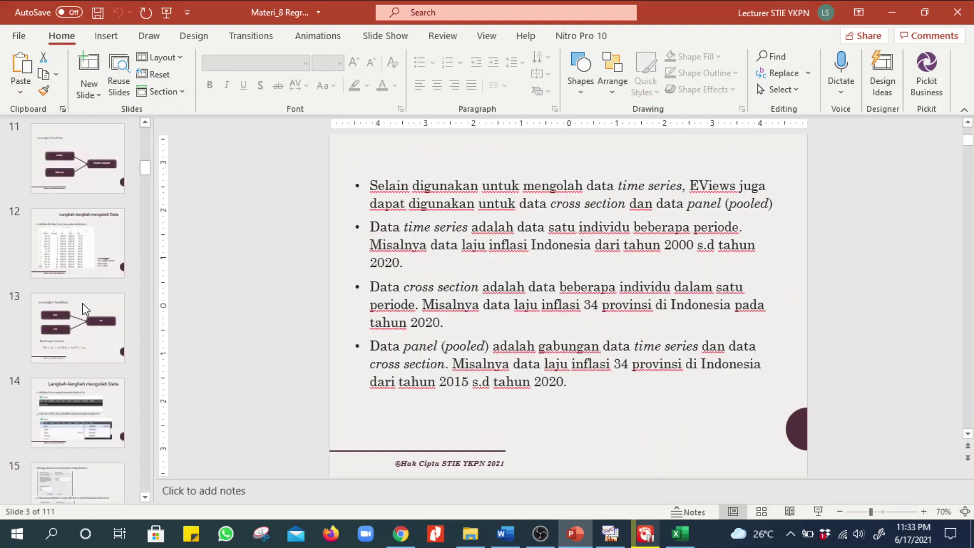
click(86, 353)
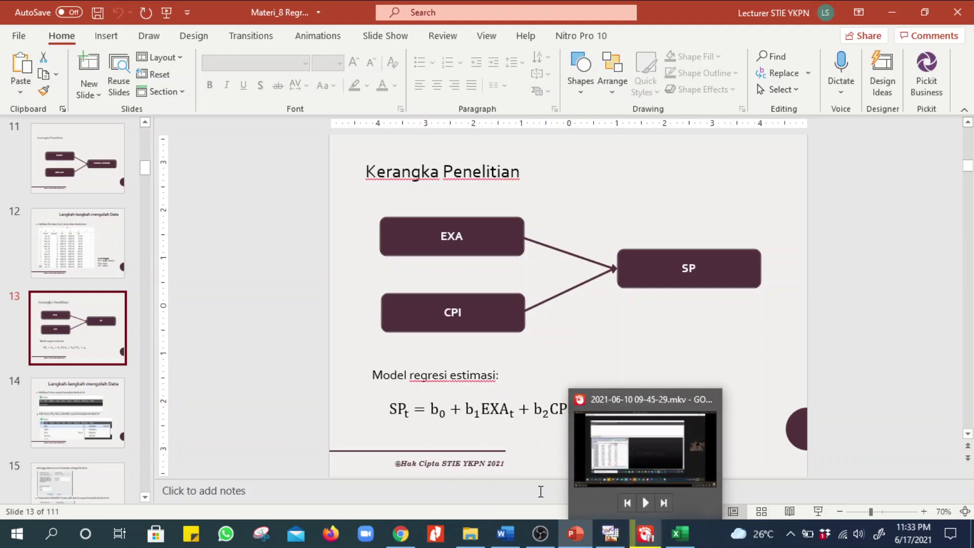
Switch back to EViews and estimate the equation by least squares over the sample 2014m01 2020m12
click(611, 534)
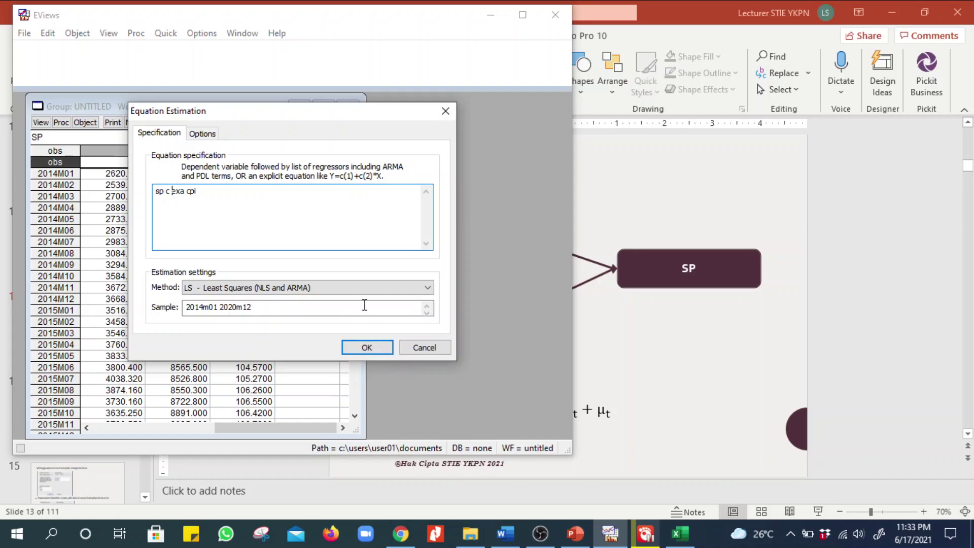
click(368, 347)
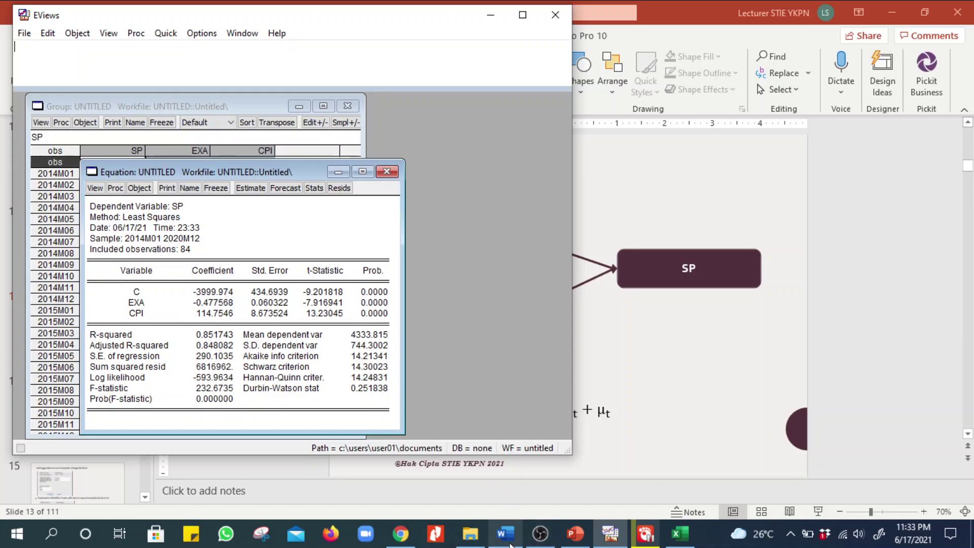
Switch to Word, create a blank document and write "SP =" at font size 14
click(509, 543)
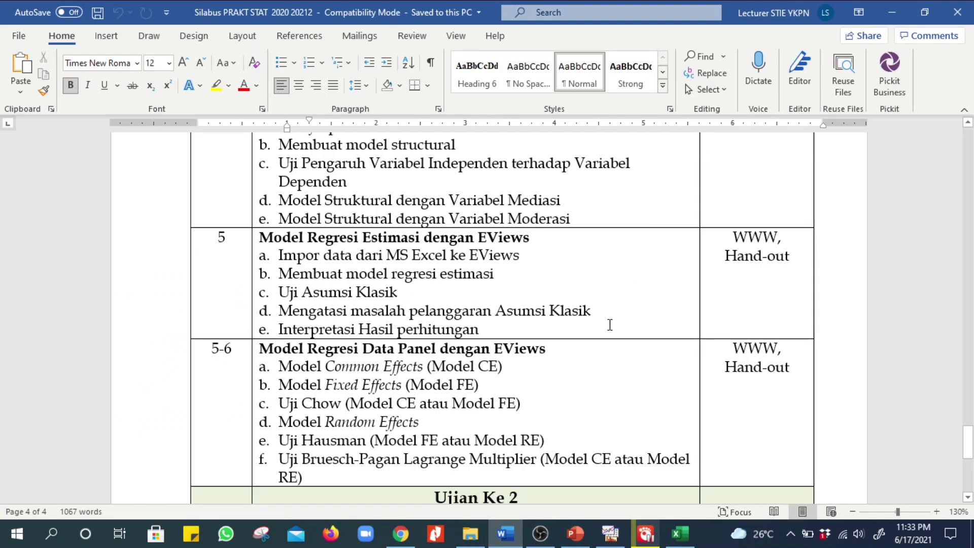
key(ctrl+n)
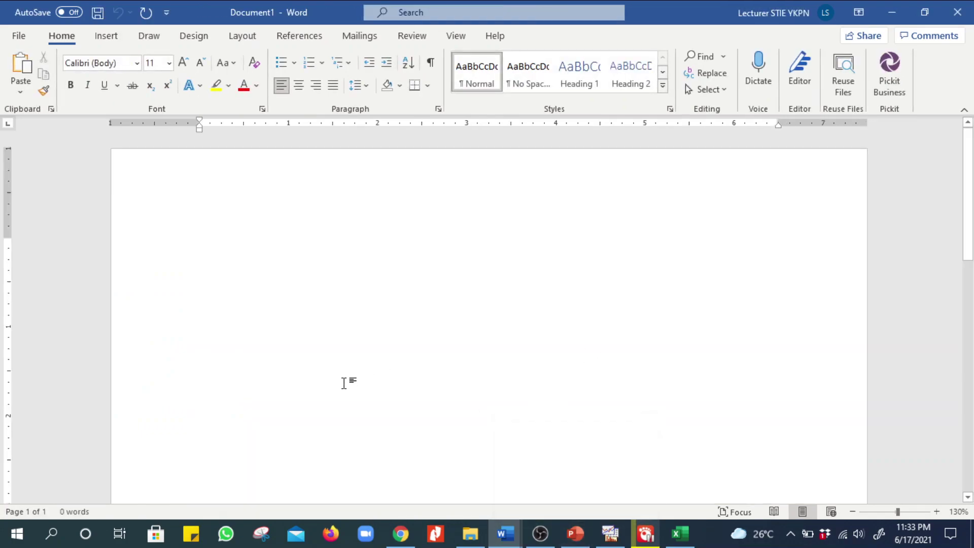
text(SP =)
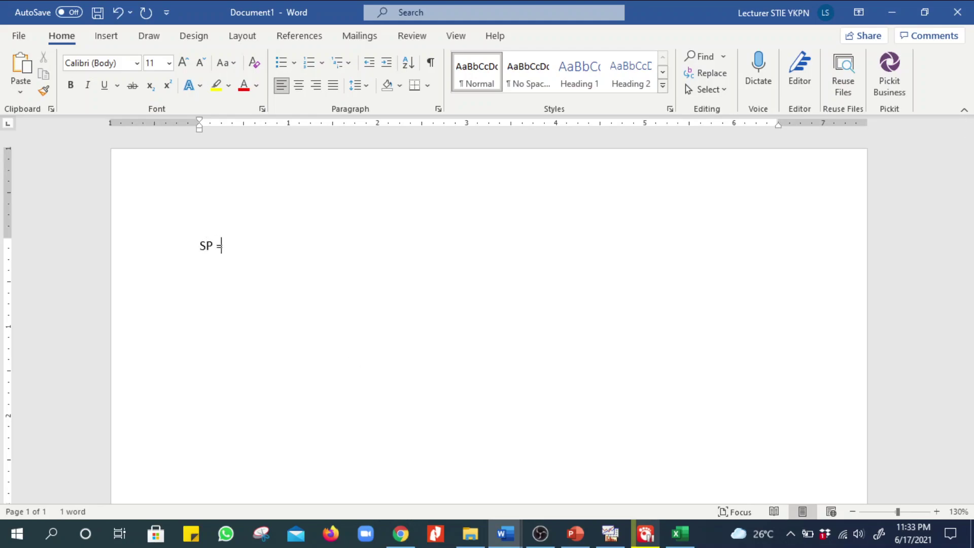
key(ctrl+a)
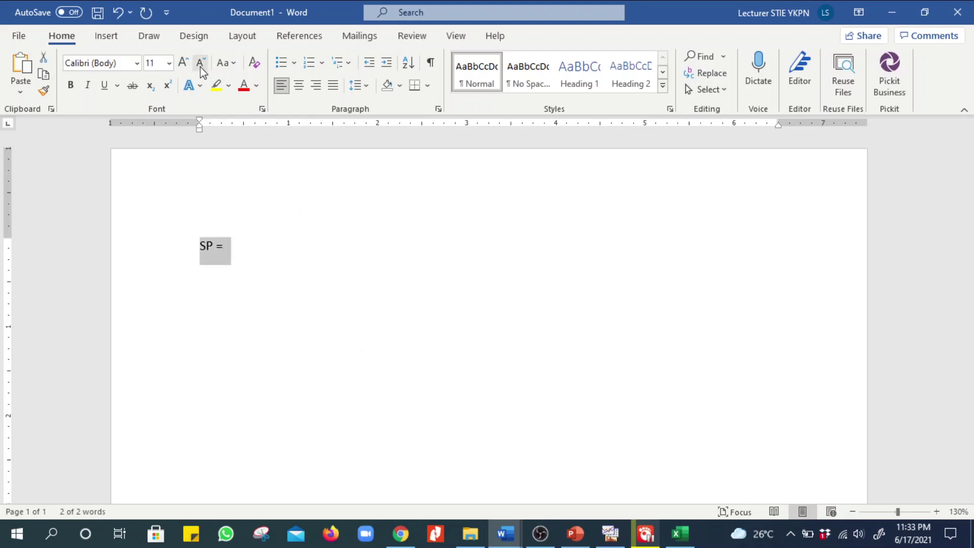
click(181, 63)
click(181, 63)
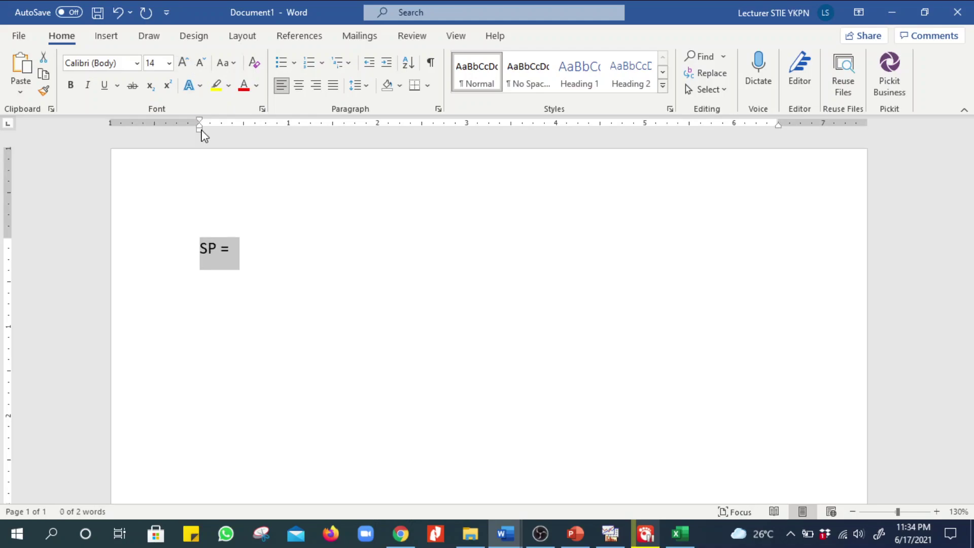
click(223, 249)
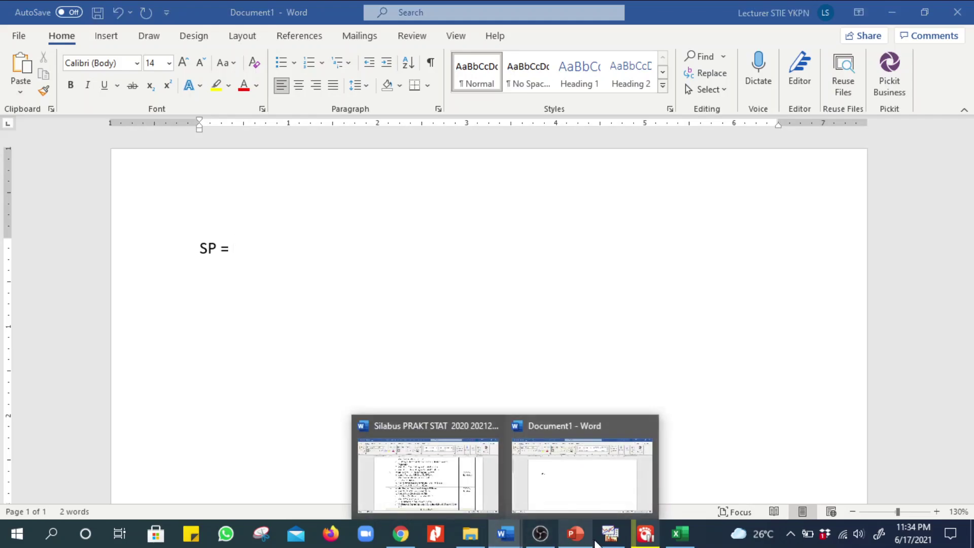
Switch to EViews and capture the regression output, from Dependent Variable down to Prob(F-statistic), with the Snipping Tool
click(610, 538)
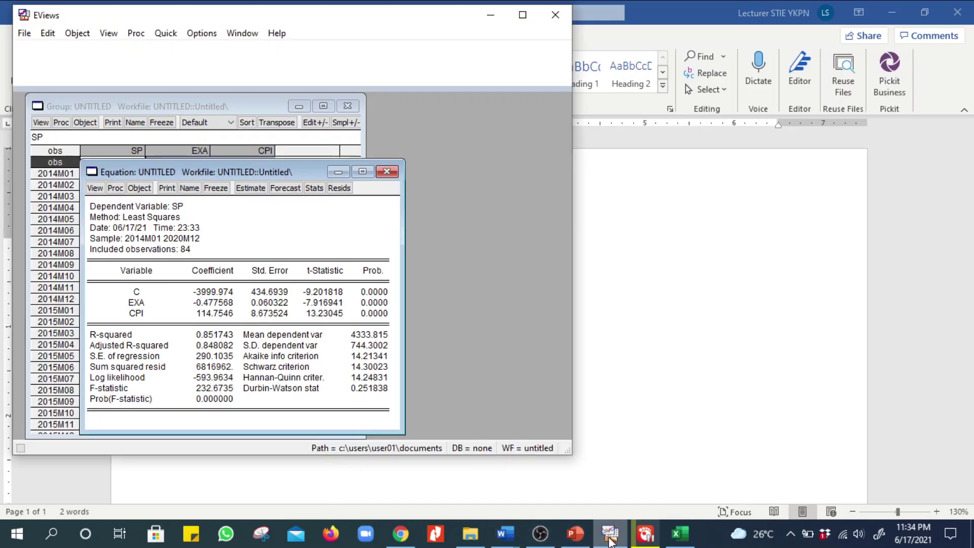
click(273, 538)
click(172, 46)
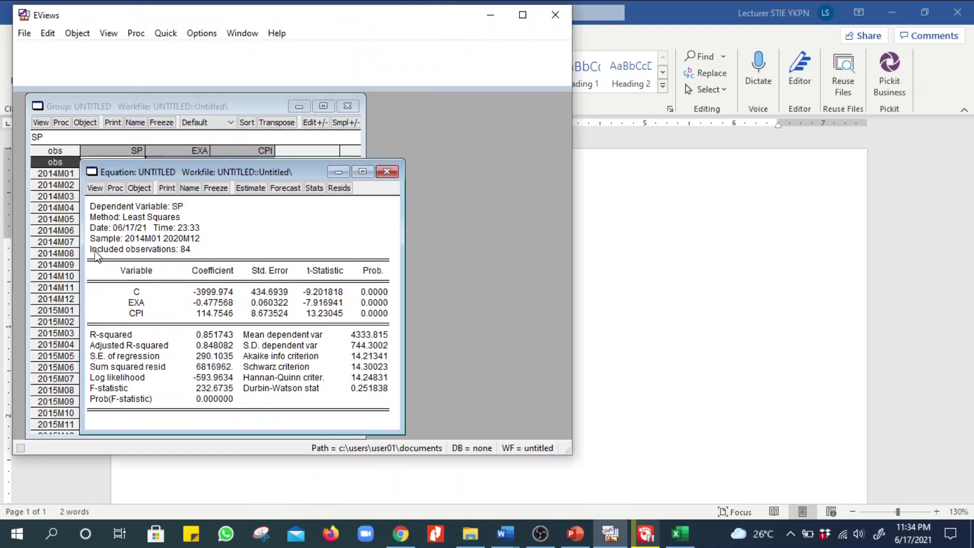
drag(86, 199, 394, 430)
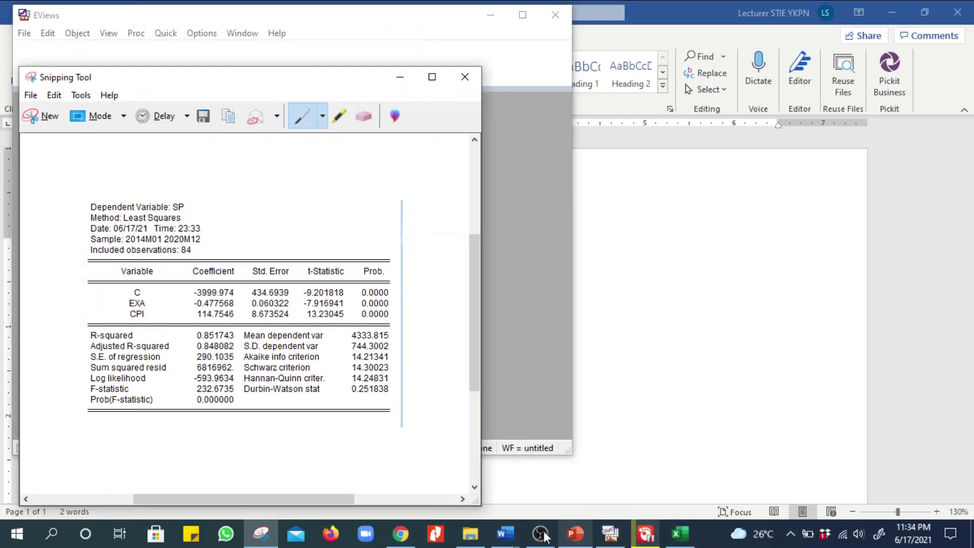
Switch to Word and paste the captured regression output below the "SP =" line
click(514, 537)
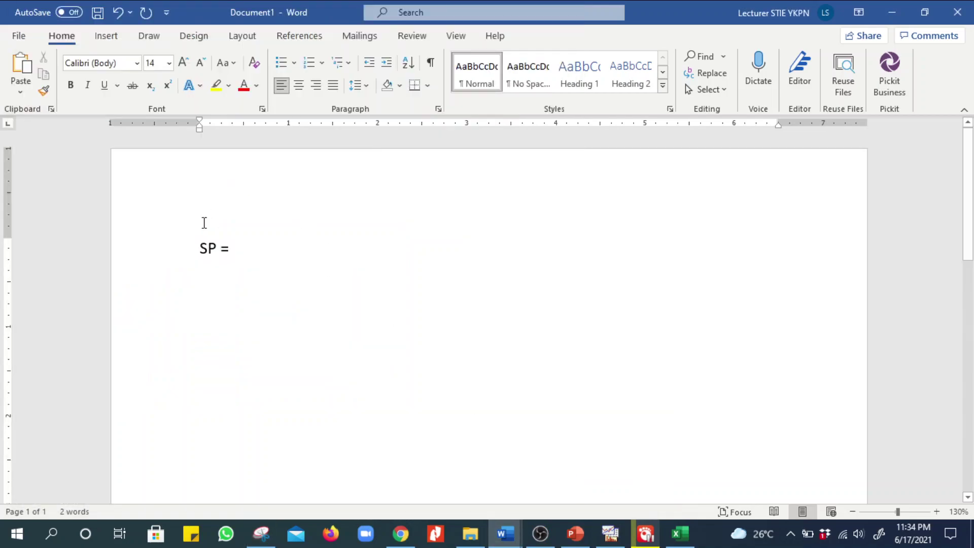
click(280, 290)
key(Return)
key(Return)
key(Return)
key(Return)
key(BackSpace)
key(BackSpace)
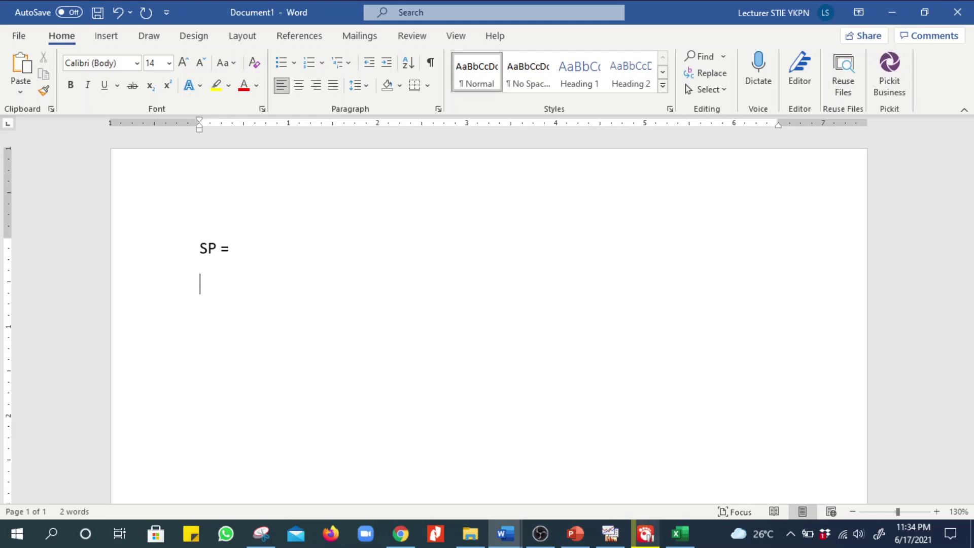
key(ctrl+v)
scroll(281, 264, up, 2)
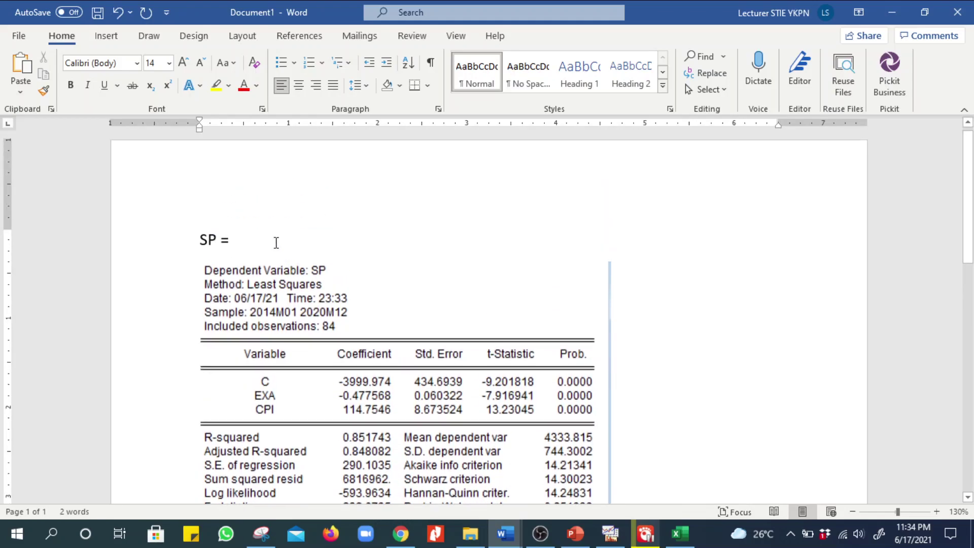
Continue the "SP =" equation above the pasted output with "- 3999,974 – 0,"
click(259, 241)
text(-)
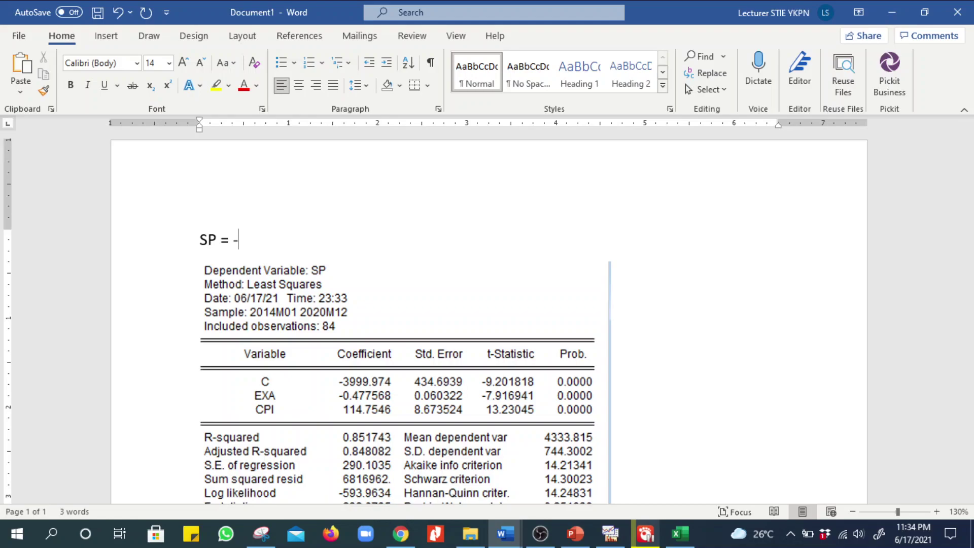
text( 3999,974 – 0,)
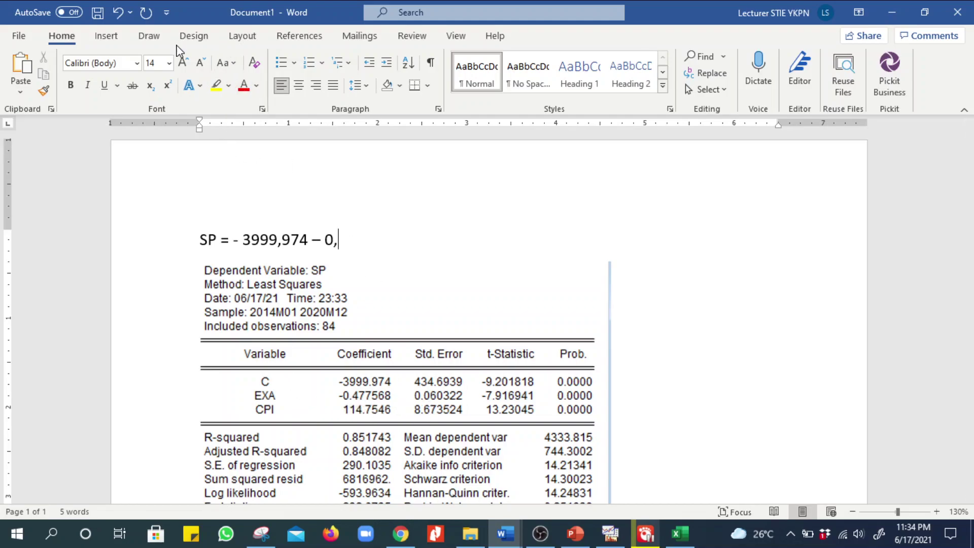
Circle the Coefficient heading and the C, EXA and CPI coefficient values on the pasted output in red ink
click(147, 36)
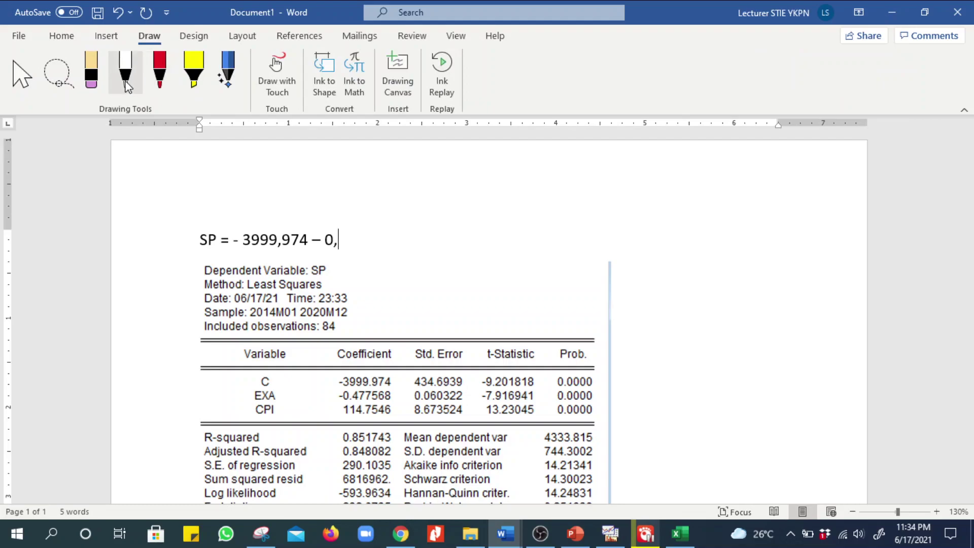
mouse_move(395, 370)
mouse_down()
mouse_move(373, 365)
mouse_move(338, 424)
mouse_move(398, 405)
mouse_move(395, 370)
mouse_up()
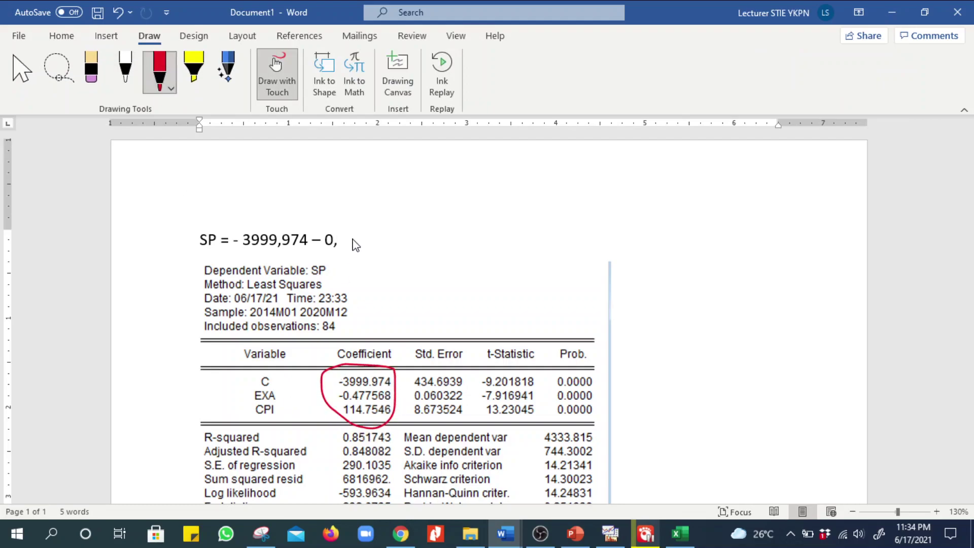
mouse_move(339, 337)
mouse_down()
mouse_move(338, 350)
mouse_move(380, 373)
mouse_move(388, 345)
mouse_move(331, 343)
mouse_up()
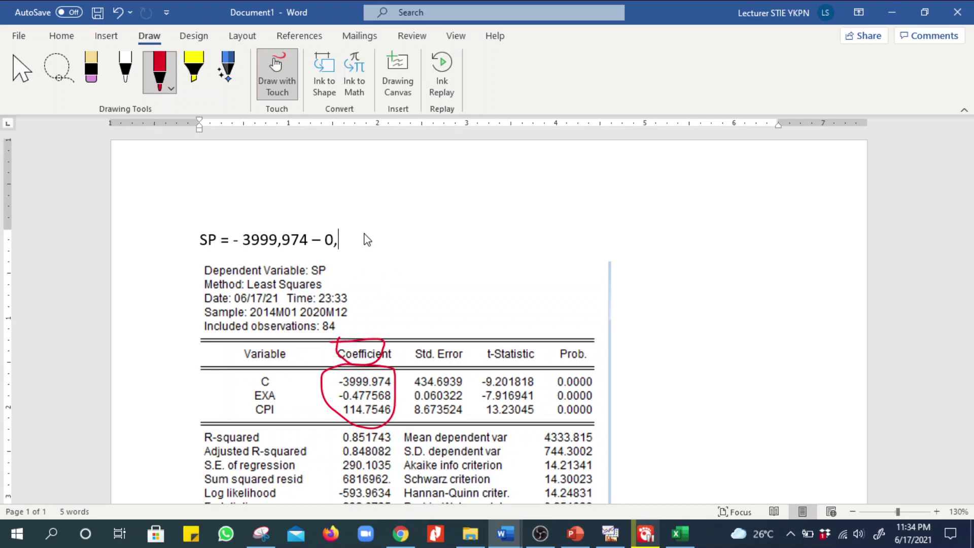
key(Escape)
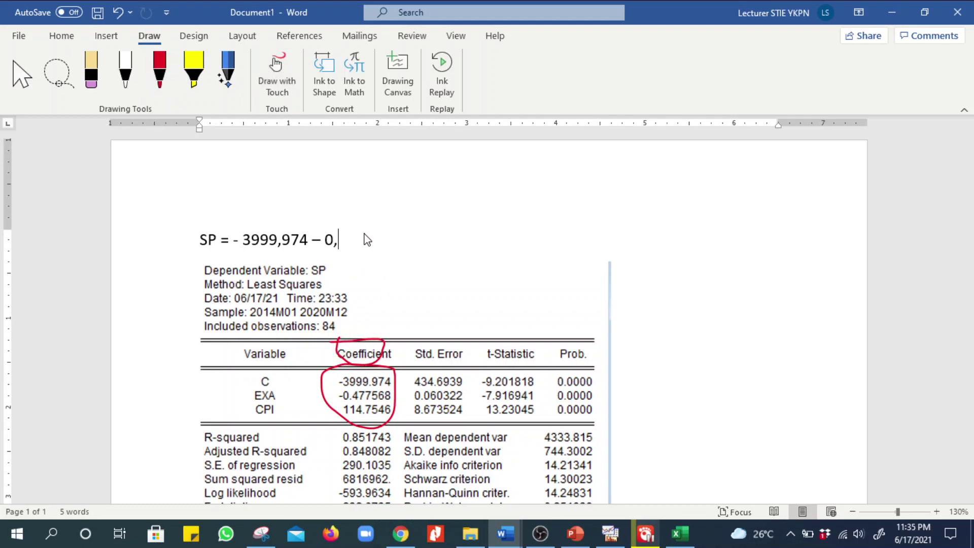
Complete the equation with "78 EXA + 114,75 CPI" after "0,"
text(77)
key(BackSpace)
text(8 EXA)
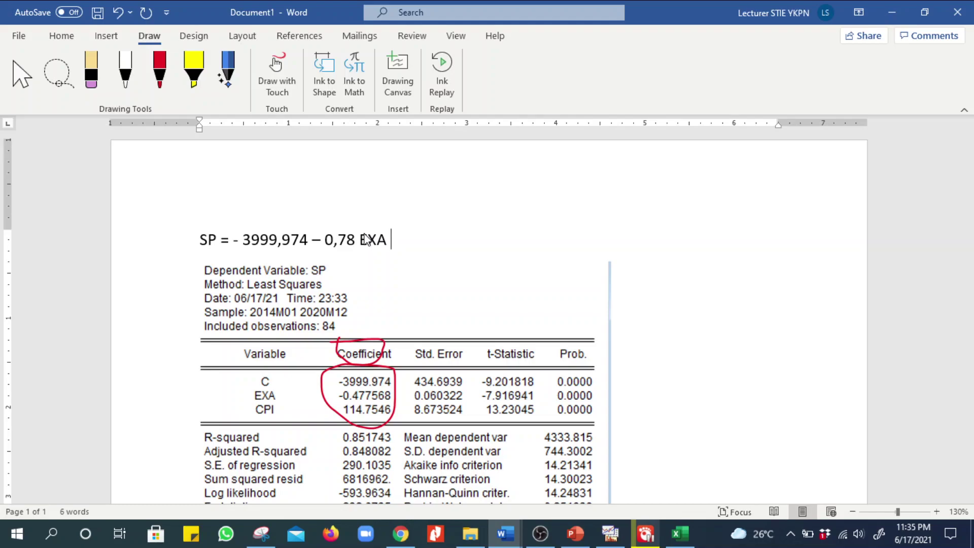
text( + 114,75 CP)
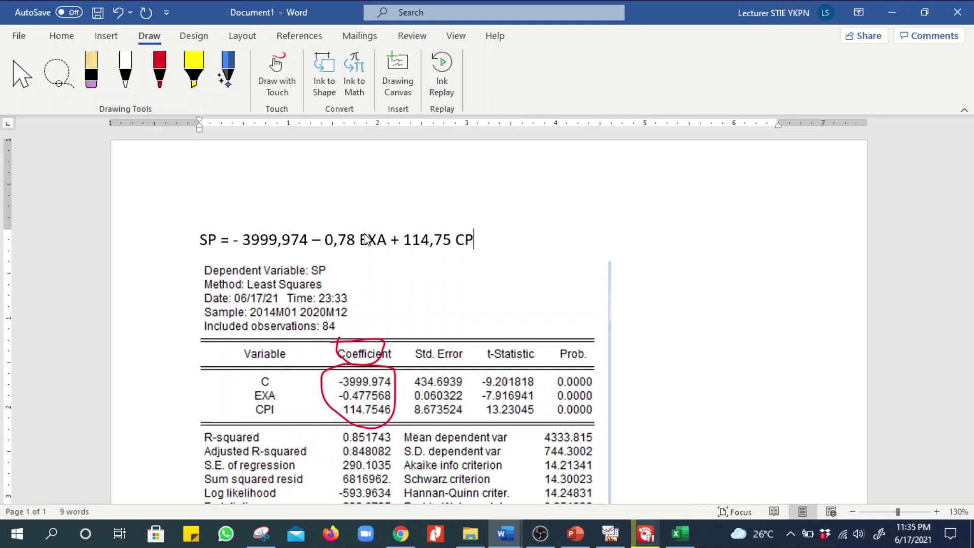
text(I)
Add the heading "Uji F dan R Square" below the pasted regression output
scroll(366, 239, down, 5)
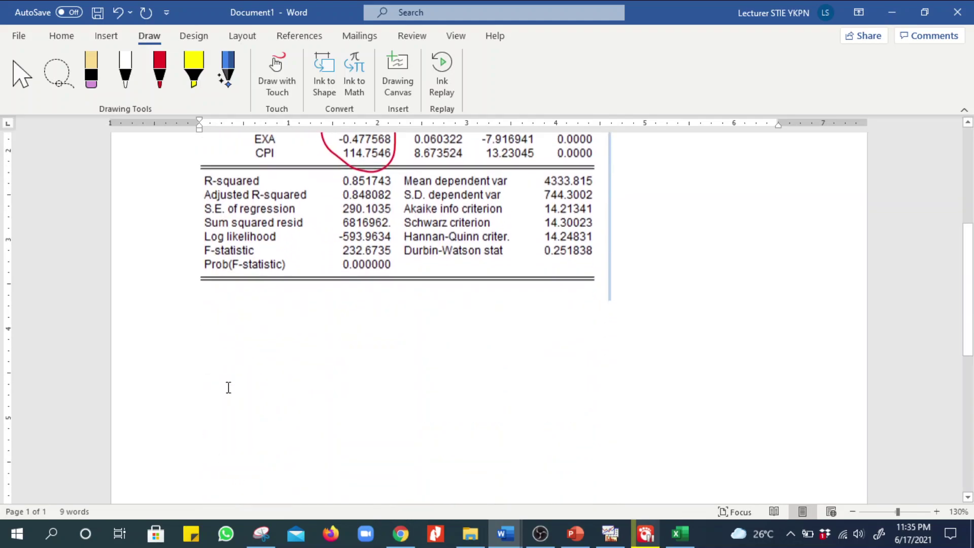
click(227, 321)
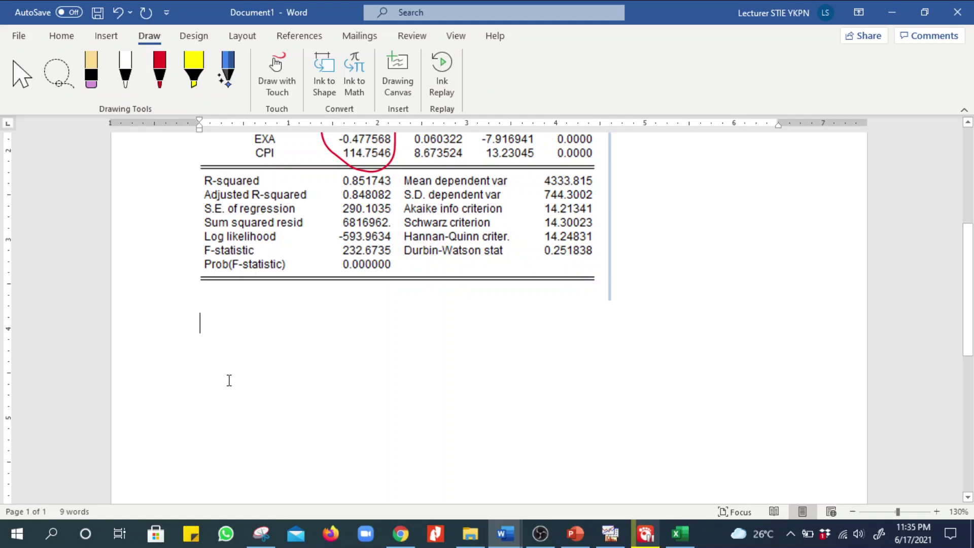
text(Uji )
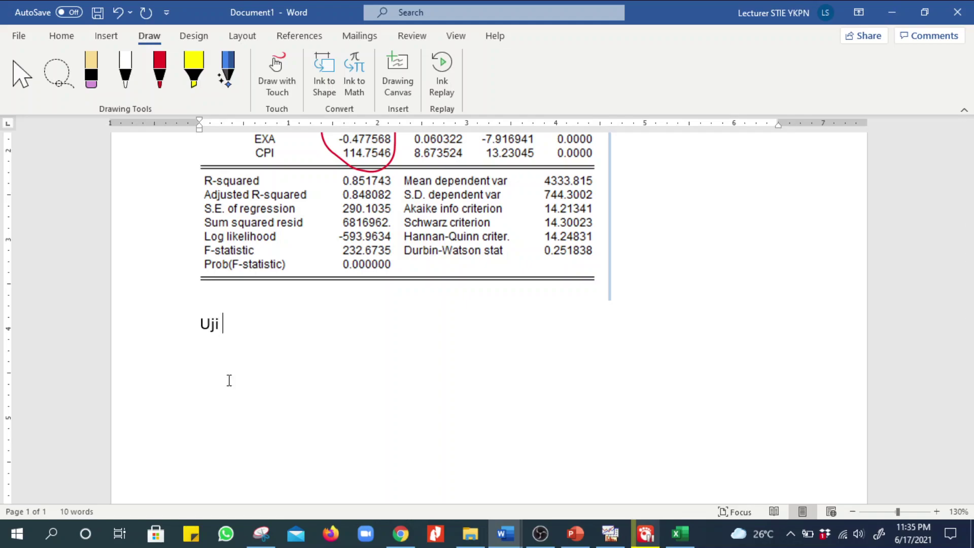
text(F dan R Square)
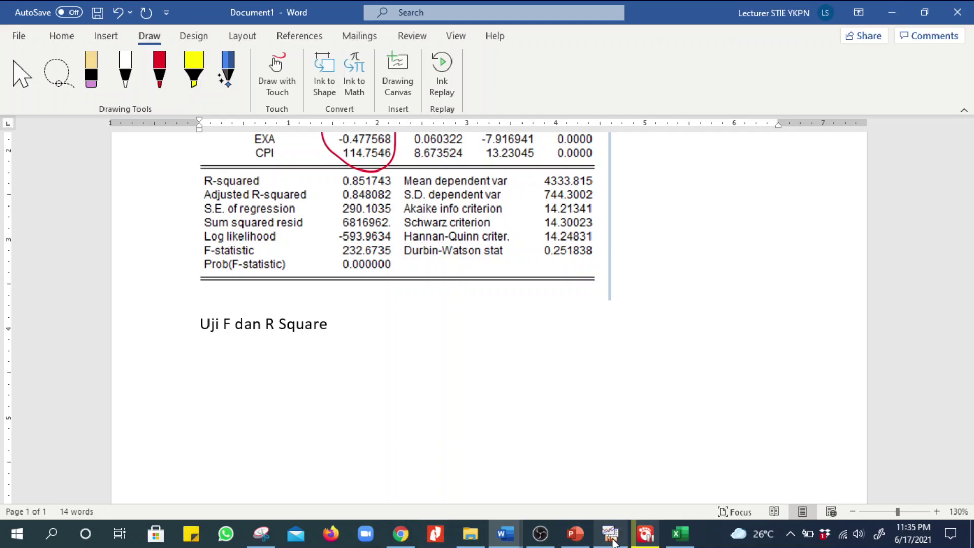
Switch to the PowerPoint presentation and open slide 26, "Uji F dan R-Square", to review the F test steps and R-Square
click(575, 533)
click(43, 419)
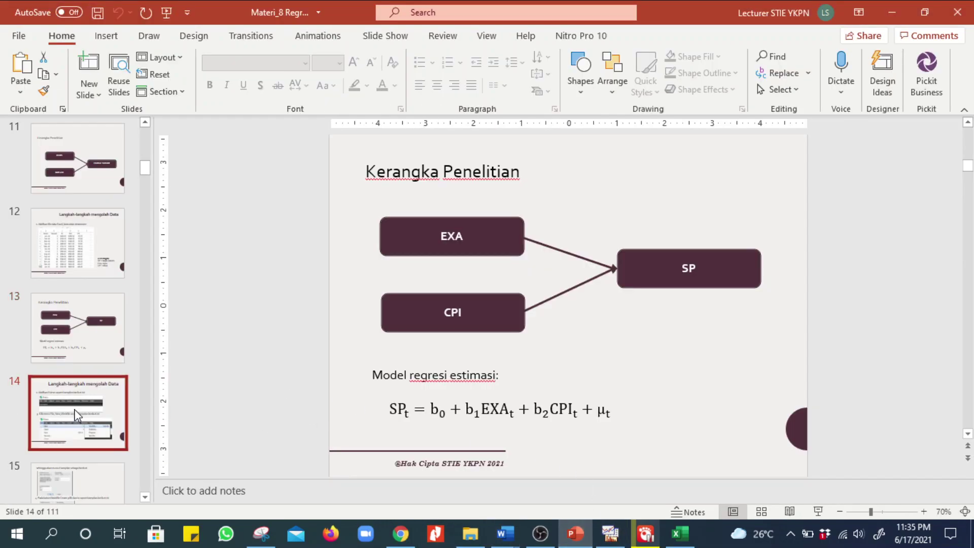
scroll(73, 413, down, 3)
scroll(74, 413, down, 15)
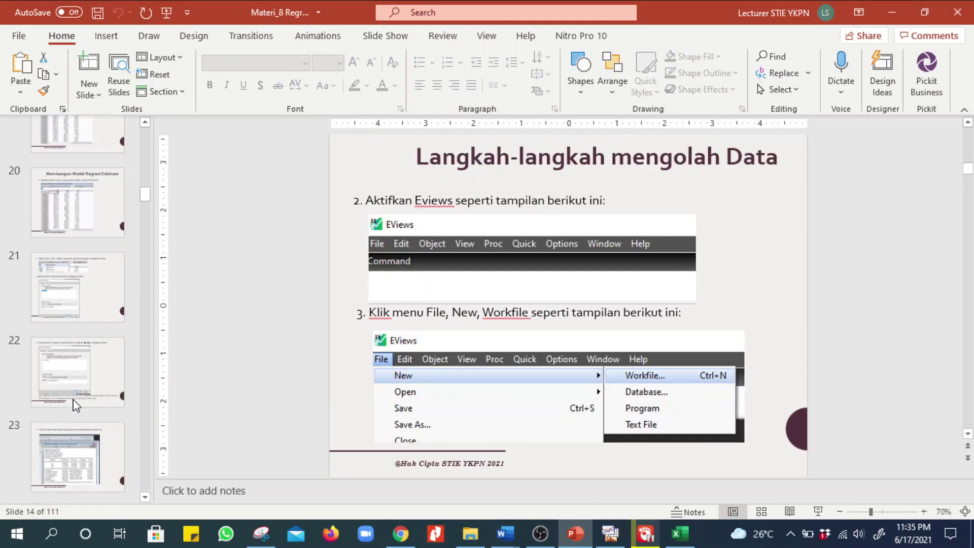
scroll(81, 406, down, 3)
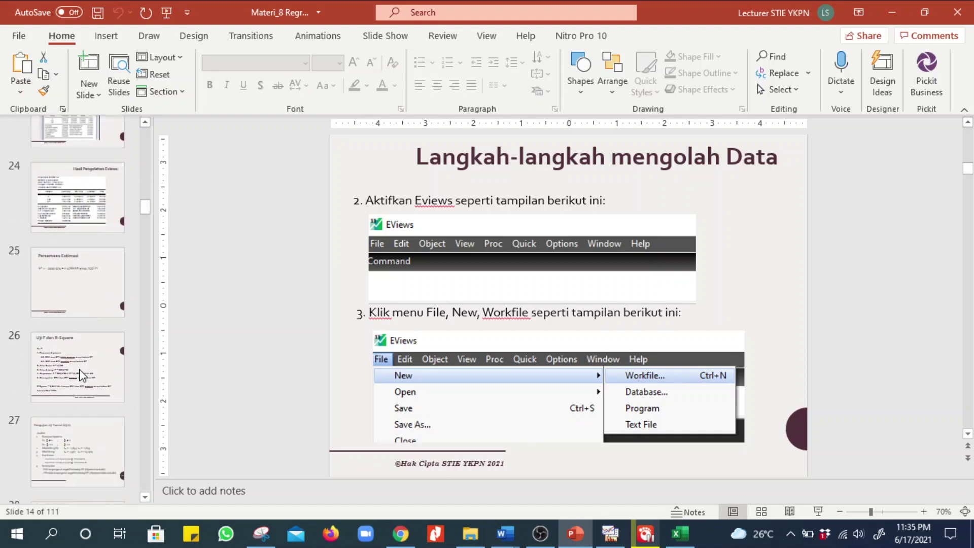
click(83, 338)
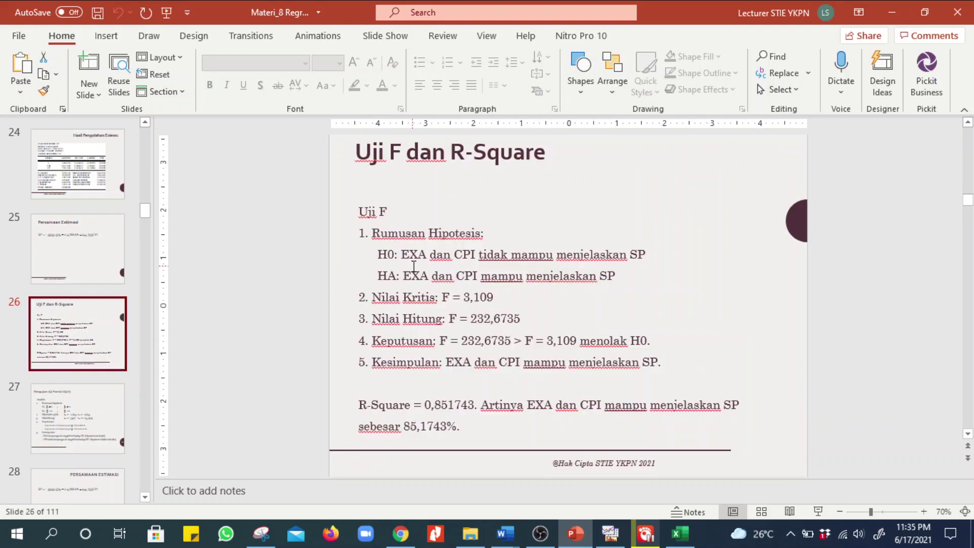
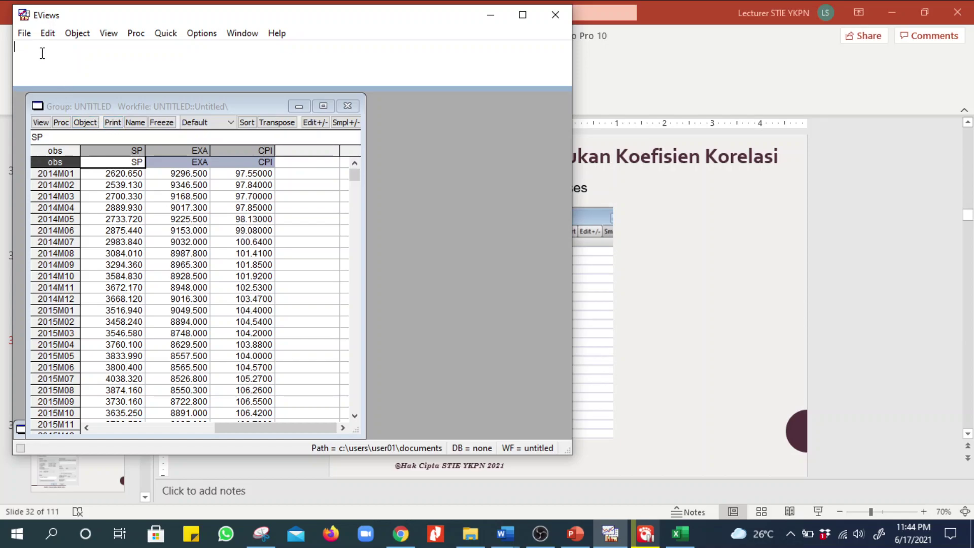
In EViews, run an ordinary covariance analysis of the group with only Correlation, t-statistic and Probability, and select the CPI–EXA correlation
click(109, 34)
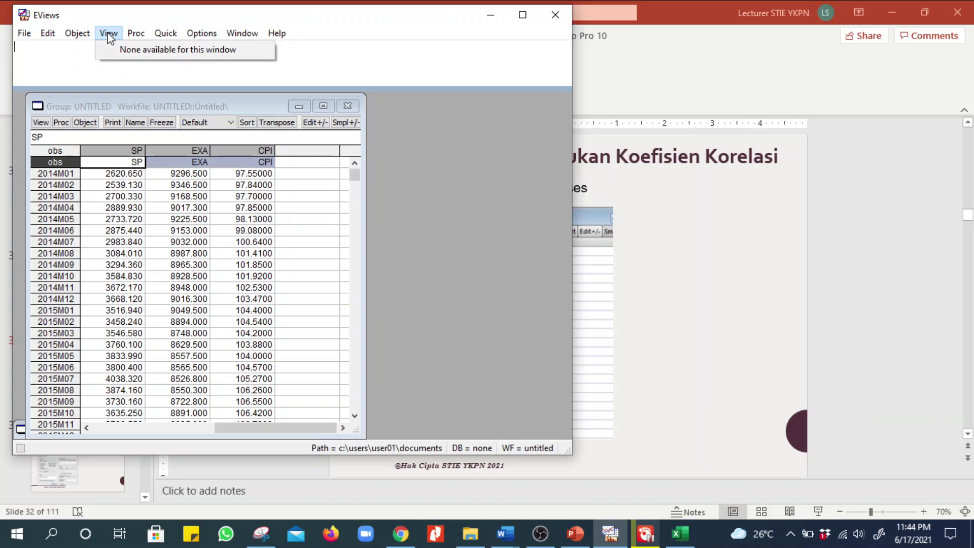
click(179, 80)
click(41, 122)
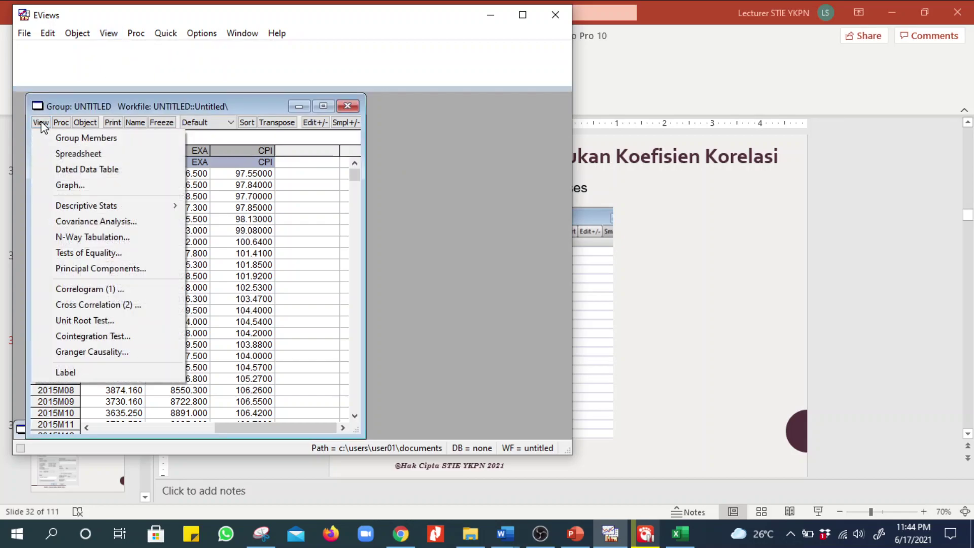
click(110, 223)
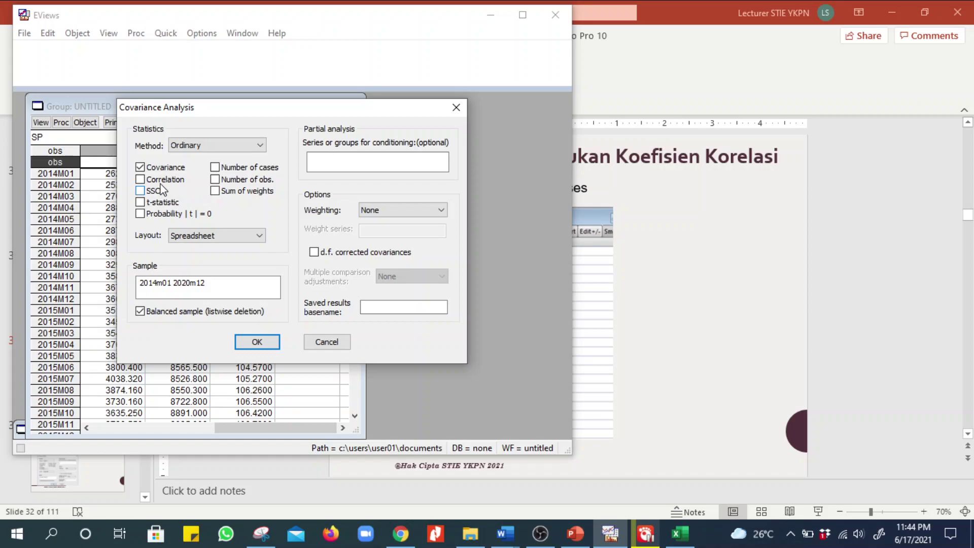
click(140, 167)
click(142, 181)
click(140, 202)
click(145, 217)
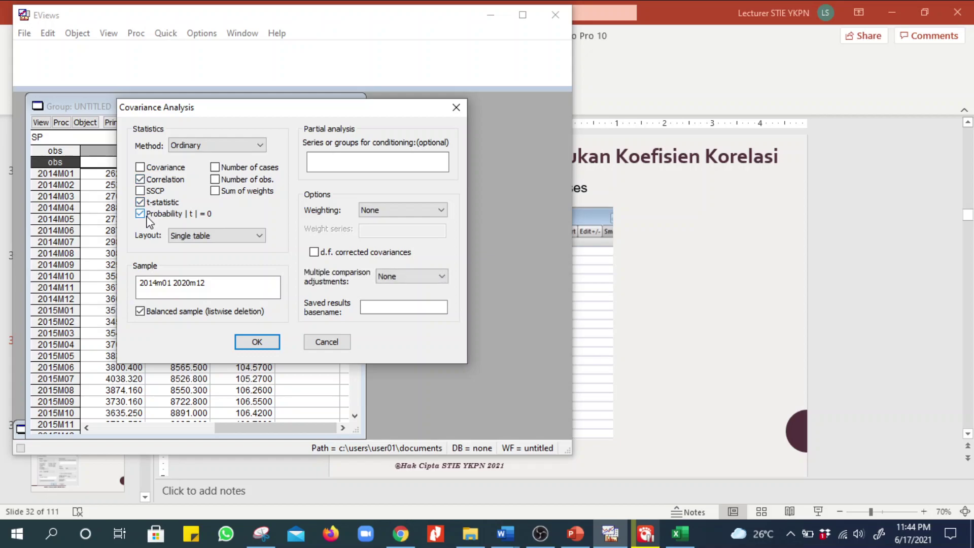
click(260, 342)
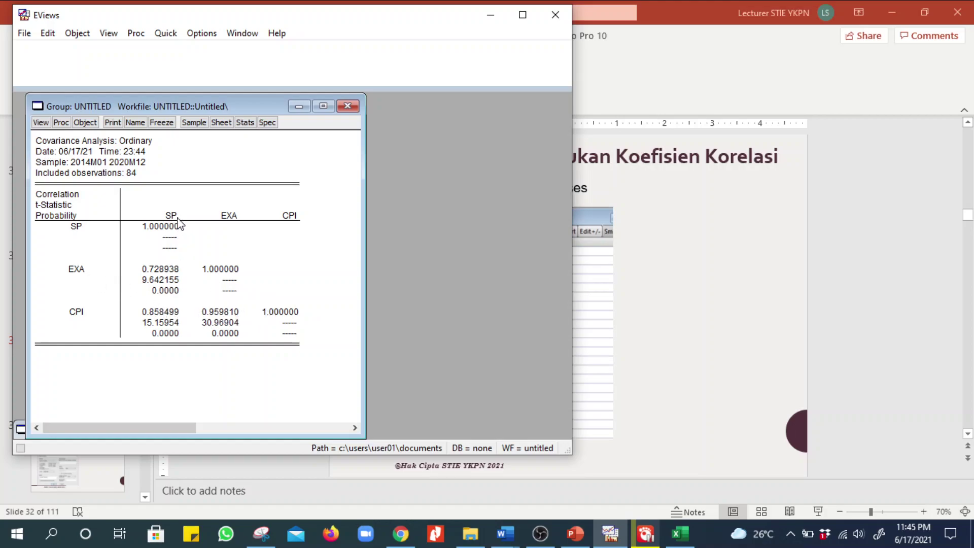
click(201, 314)
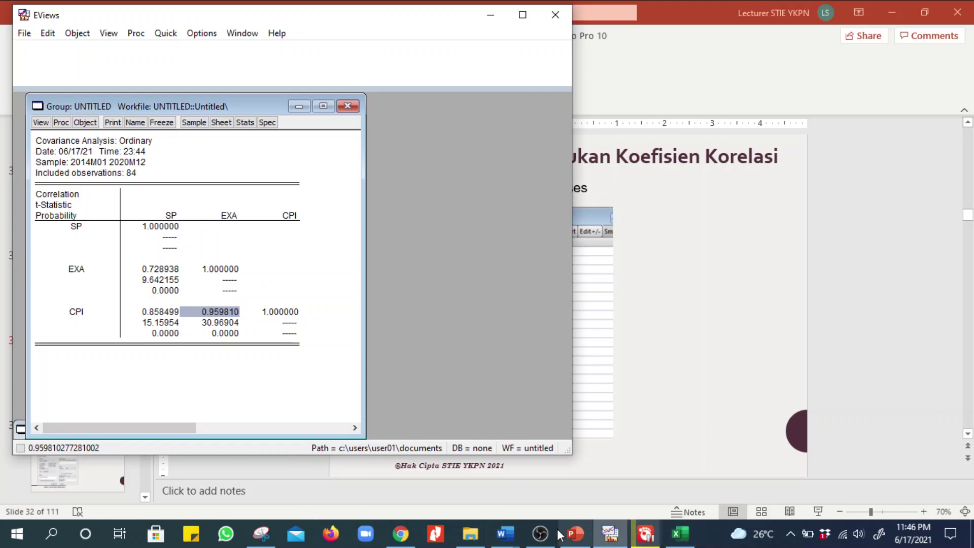
Switch to PowerPoint and open slide 44, "Uji Otokorelasi secara Formal", to review the Breusch-Godfrey test hypotheses
click(575, 533)
scroll(54, 391, down, 15)
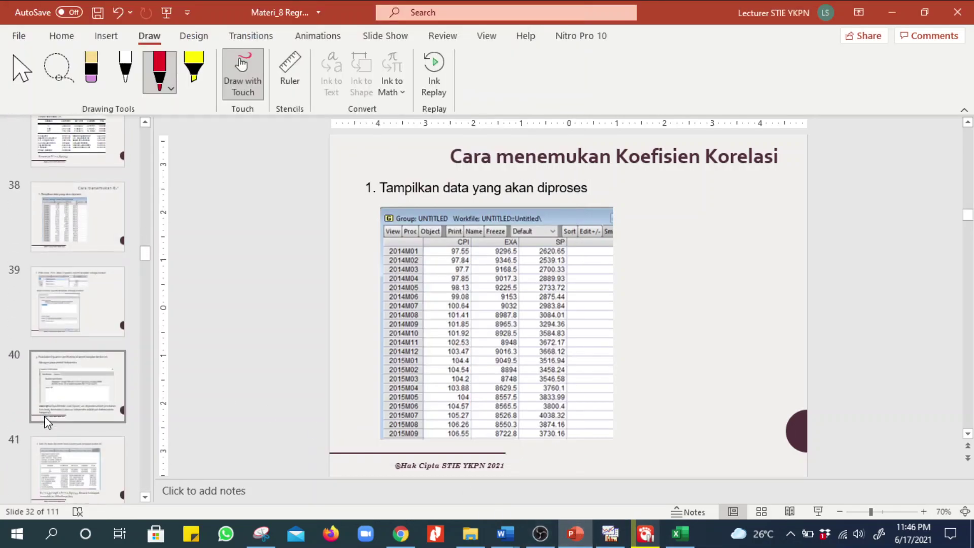
click(68, 391)
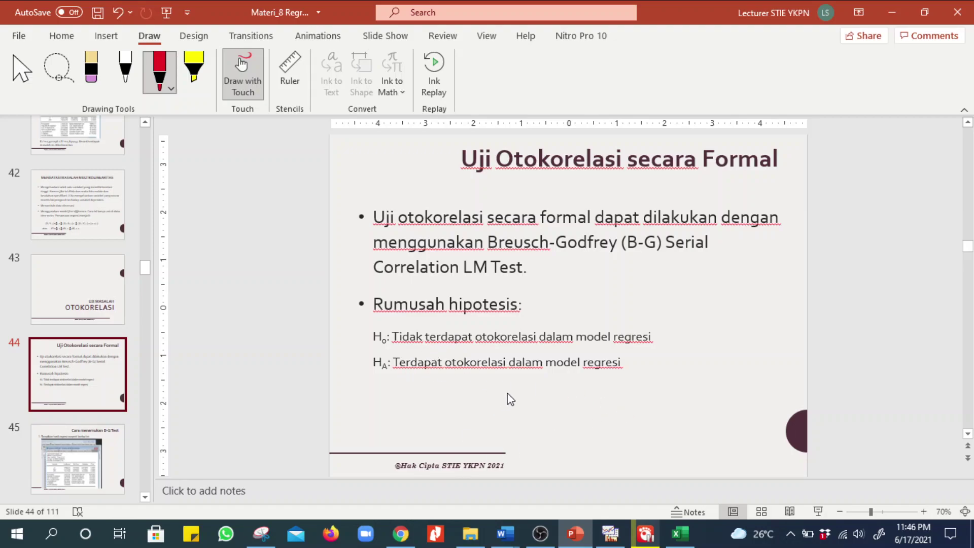
Switch to EViews, minimize the correlation group window and maximize the SP regression equation window
click(612, 543)
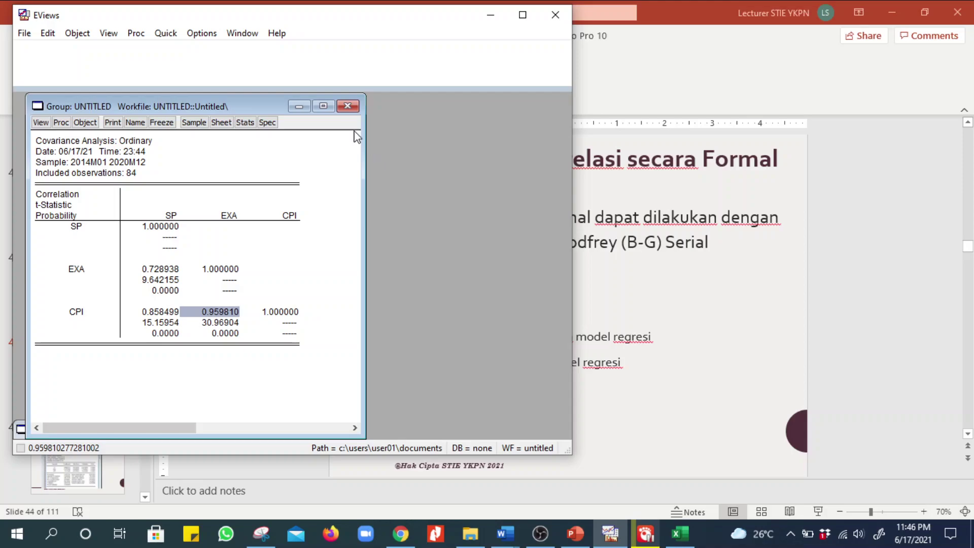
click(300, 105)
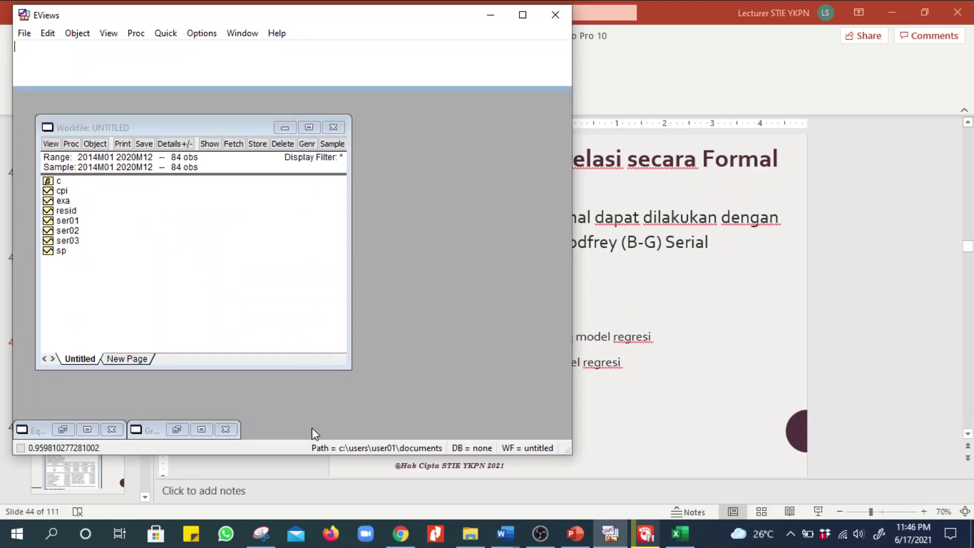
click(88, 429)
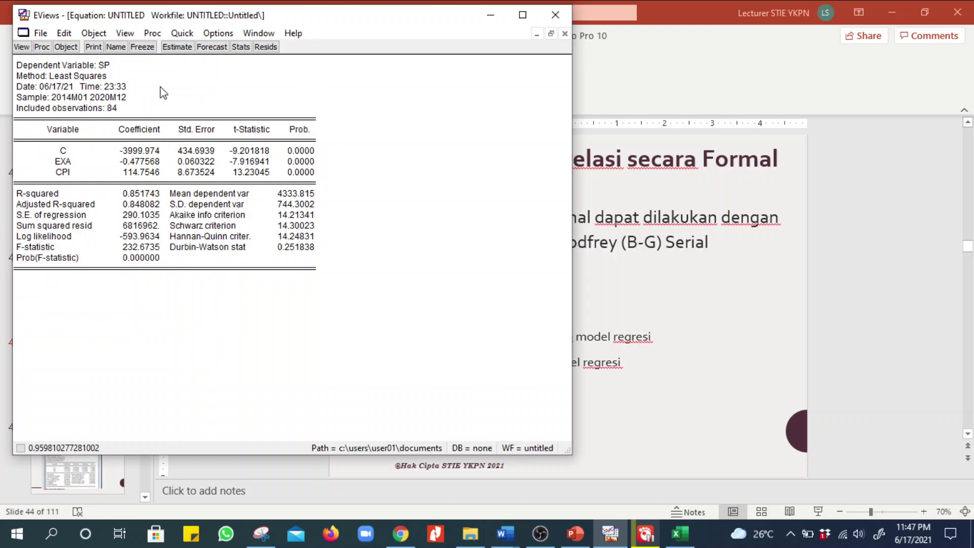
click(490, 15)
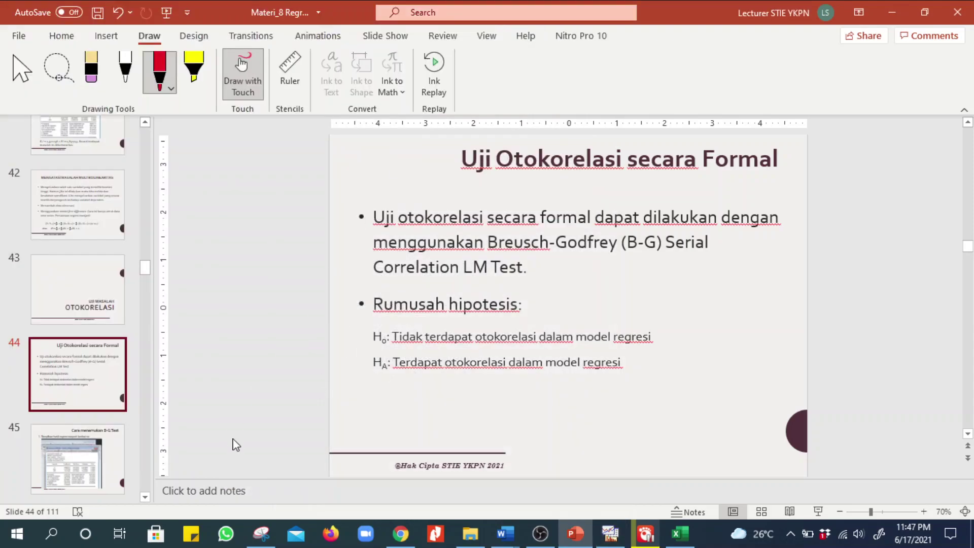
click(611, 534)
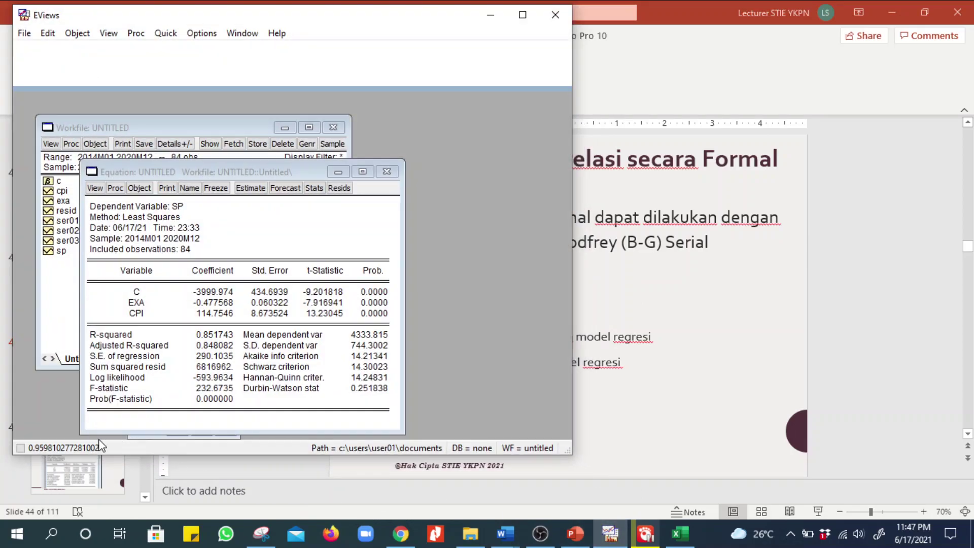
drag(303, 117, 313, 107)
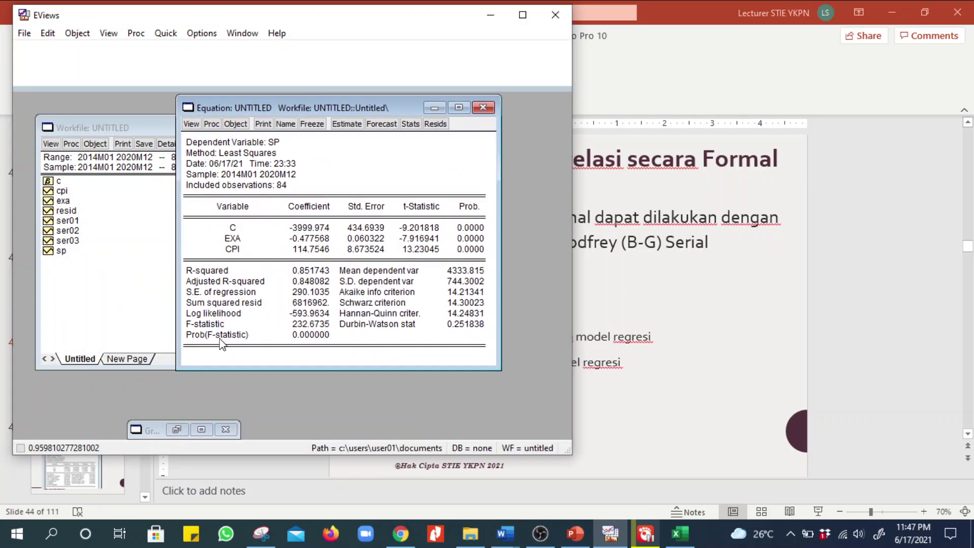
click(201, 430)
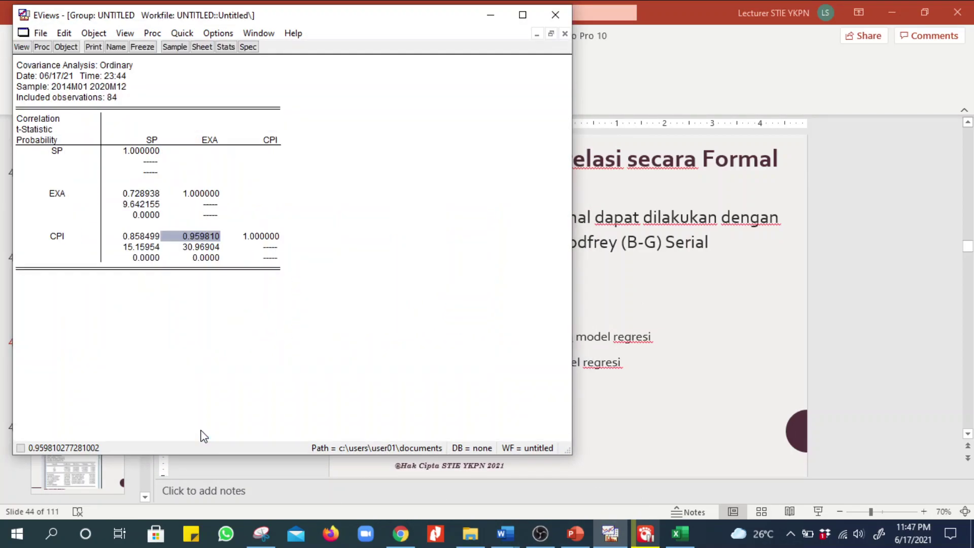
click(537, 34)
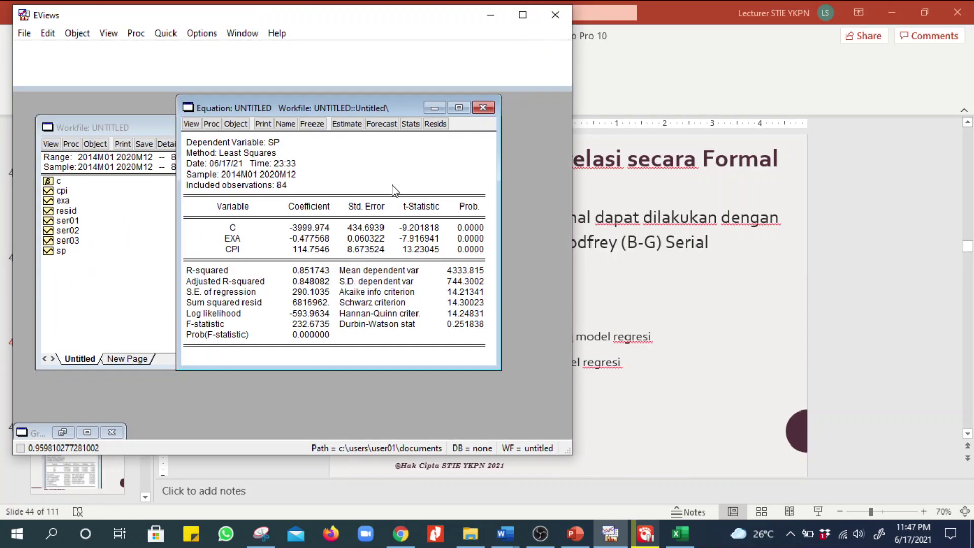
click(435, 107)
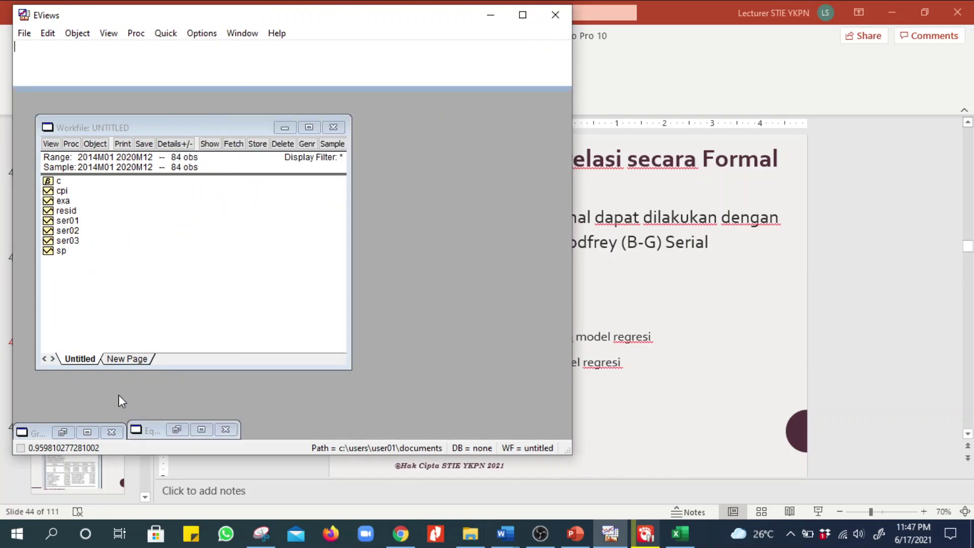
click(201, 430)
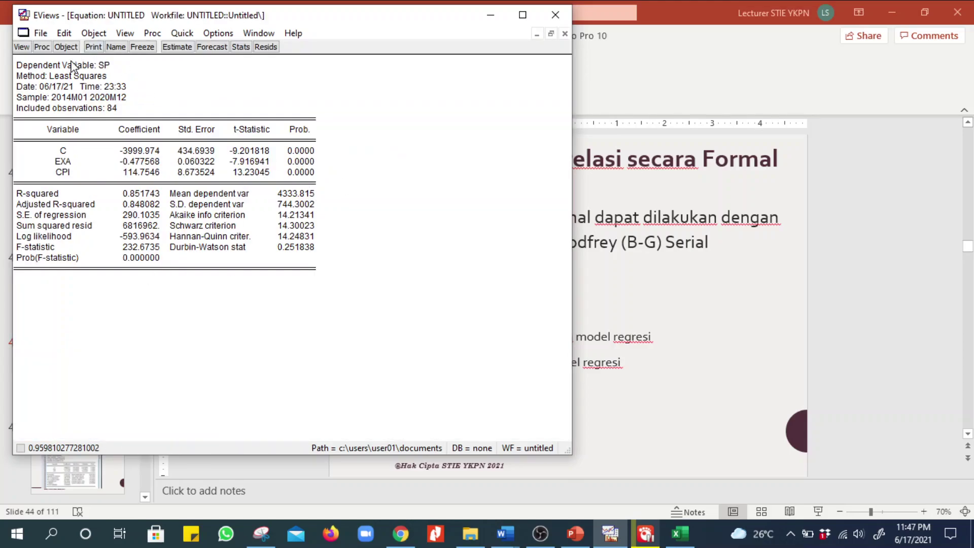
Run the Breusch-Godfrey Serial Correlation LM Test on the equation with 2 lags and select the Prob. F value
click(22, 48)
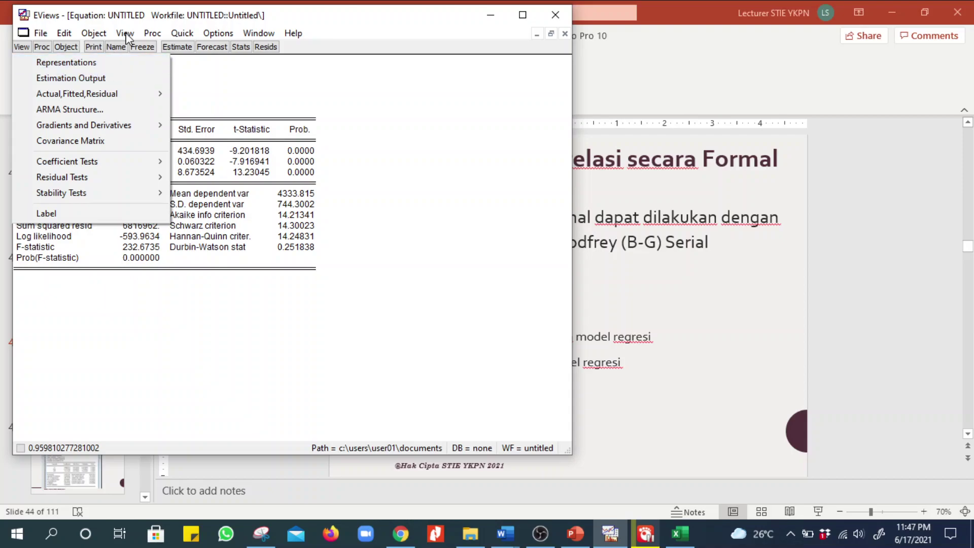
click(124, 32)
click(22, 47)
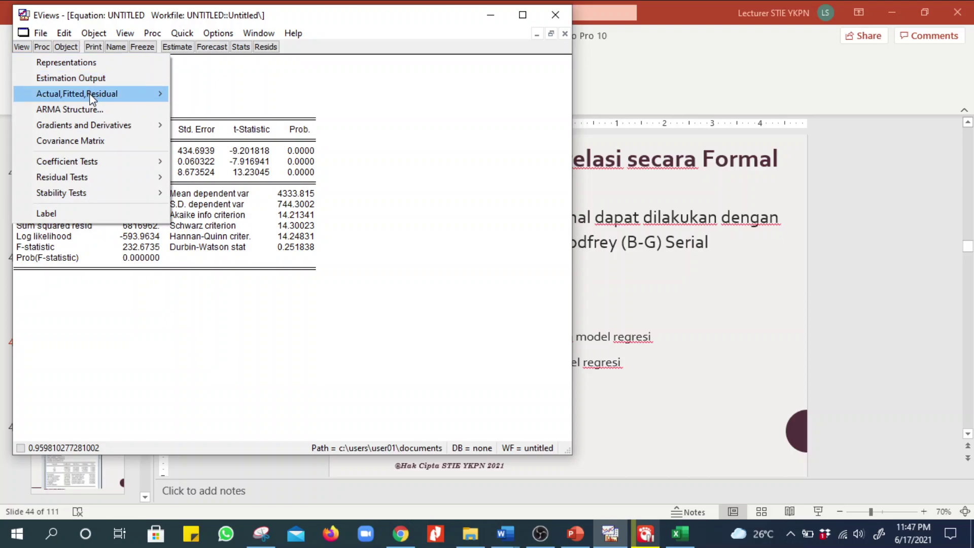
mouse_move(92, 97)
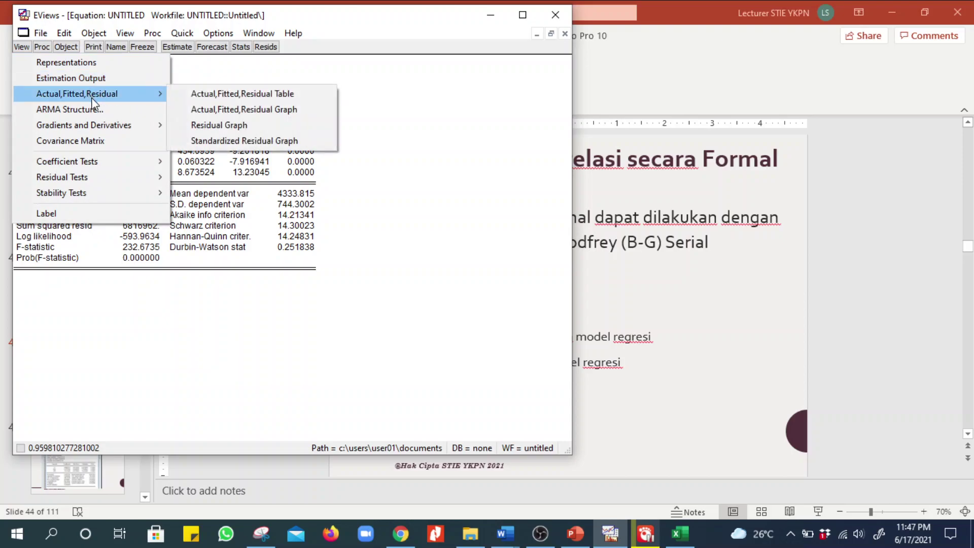
mouse_move(94, 130)
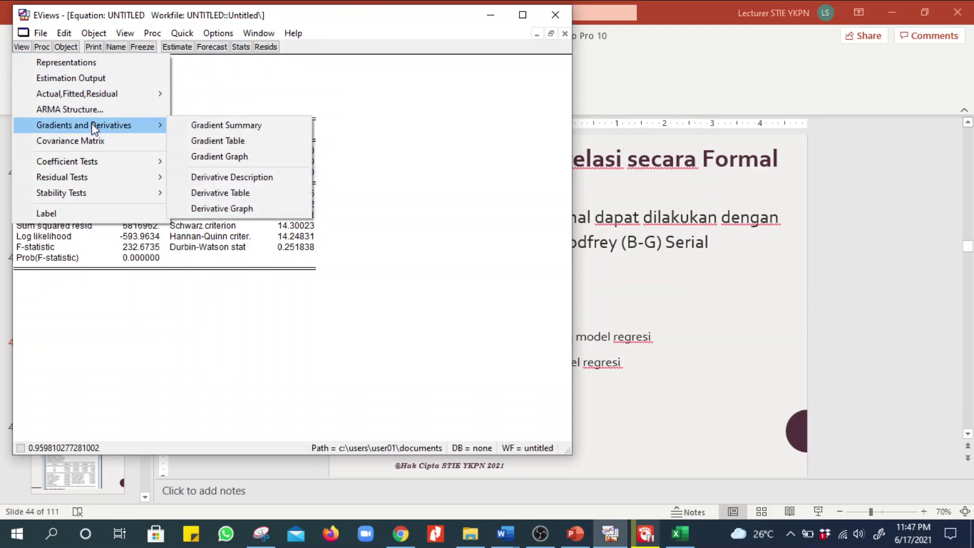
mouse_move(91, 178)
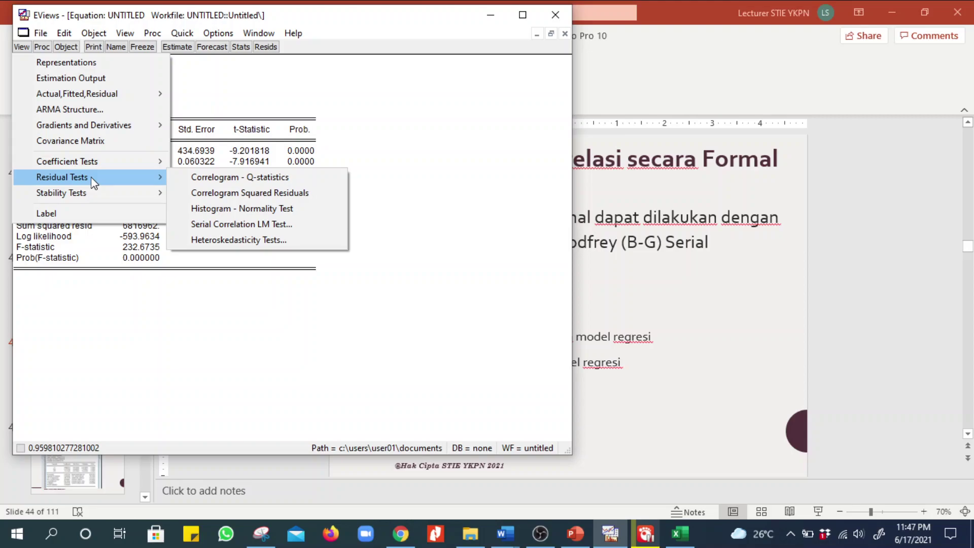
click(220, 225)
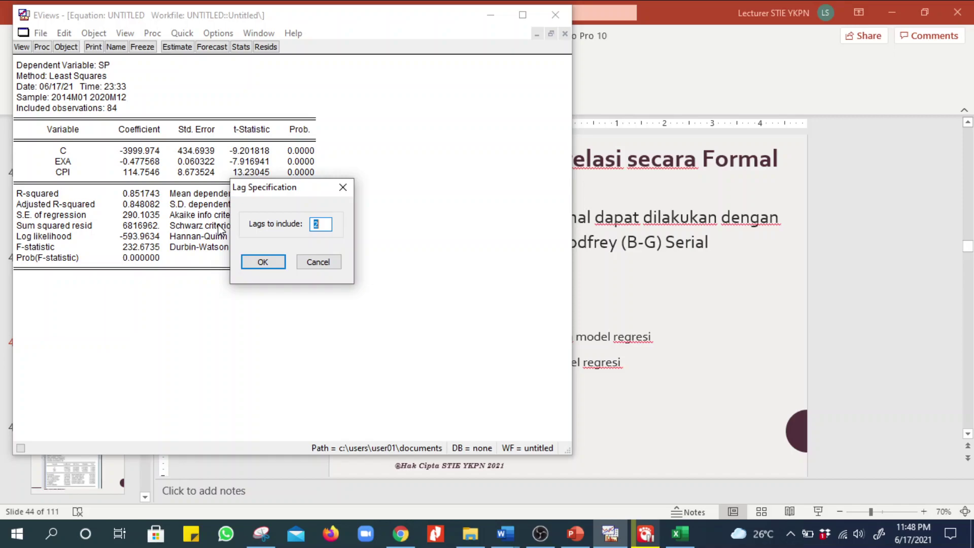
click(246, 261)
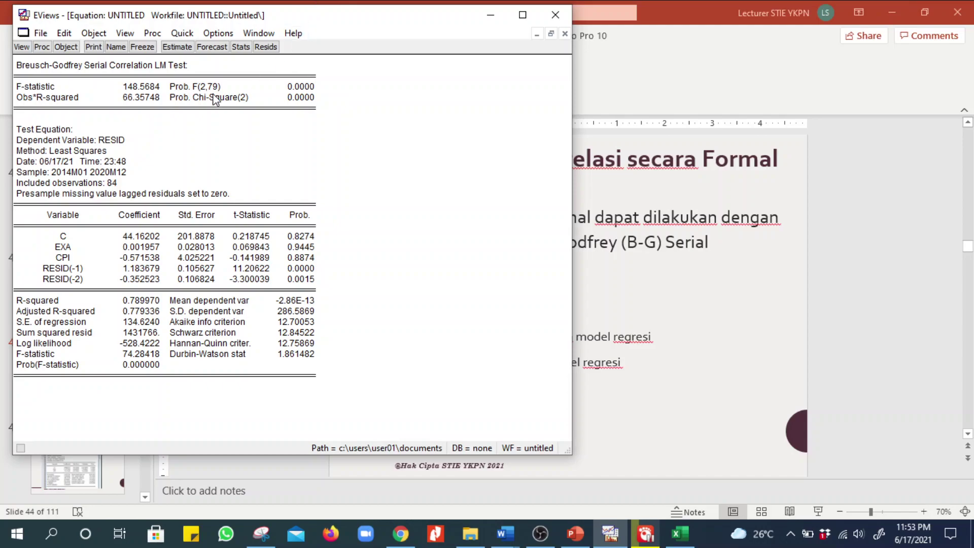
click(289, 87)
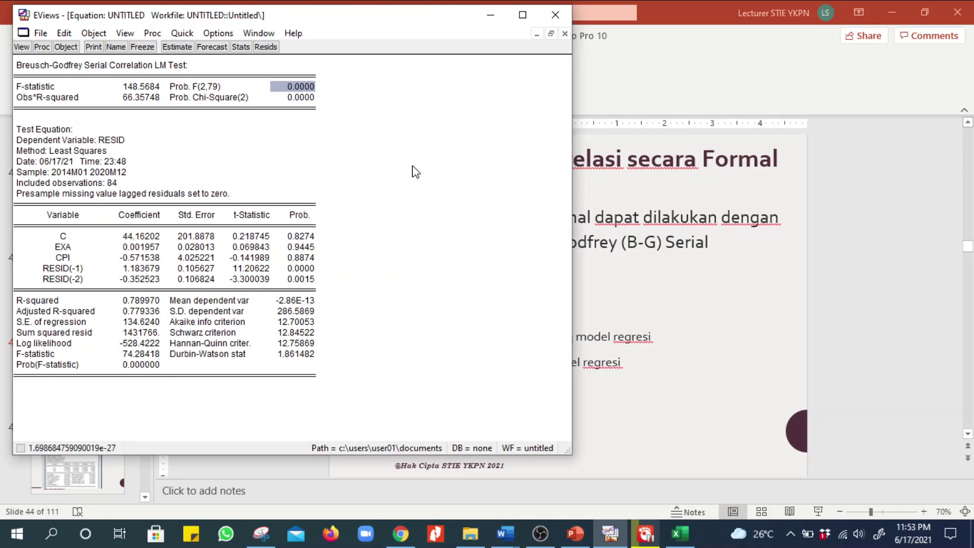
Switch to PowerPoint and review slide 49, "Cara Mengatasi Otokorelasi", and slide 51 on the purpose of the heteroskedasticity test
click(574, 533)
scroll(85, 416, down, 5)
scroll(85, 416, down, 3)
click(85, 374)
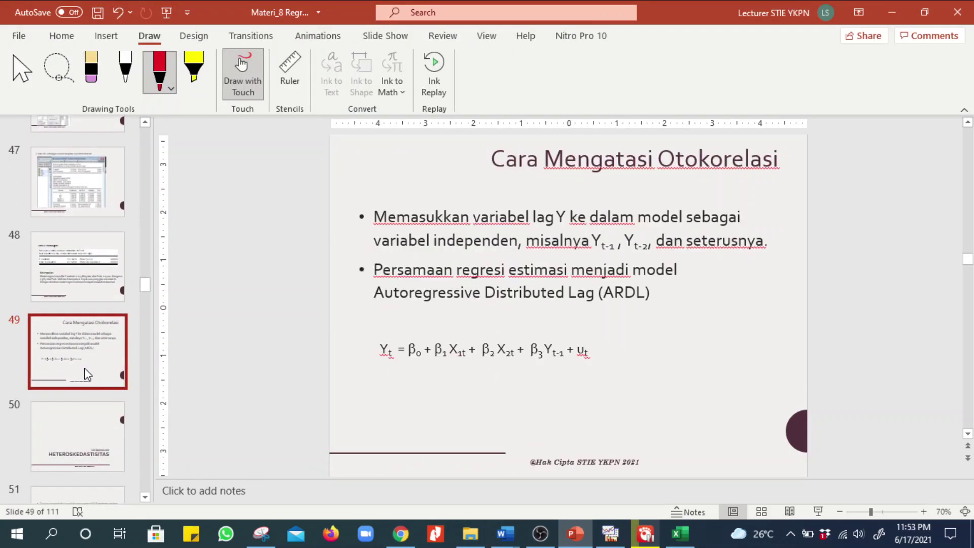
scroll(86, 432, down, 2)
click(82, 395)
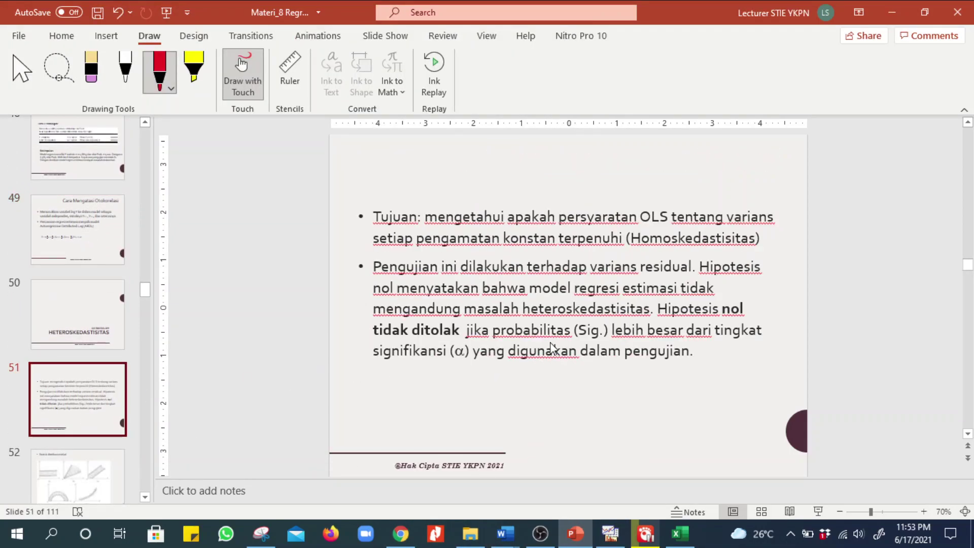
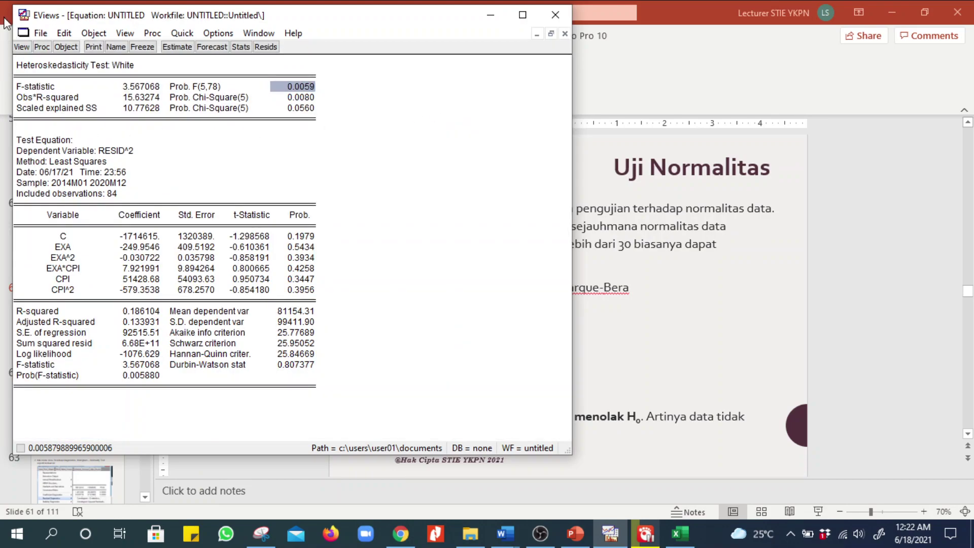
In EViews, run the Histogram - Normality Test on the equation's residuals
click(22, 46)
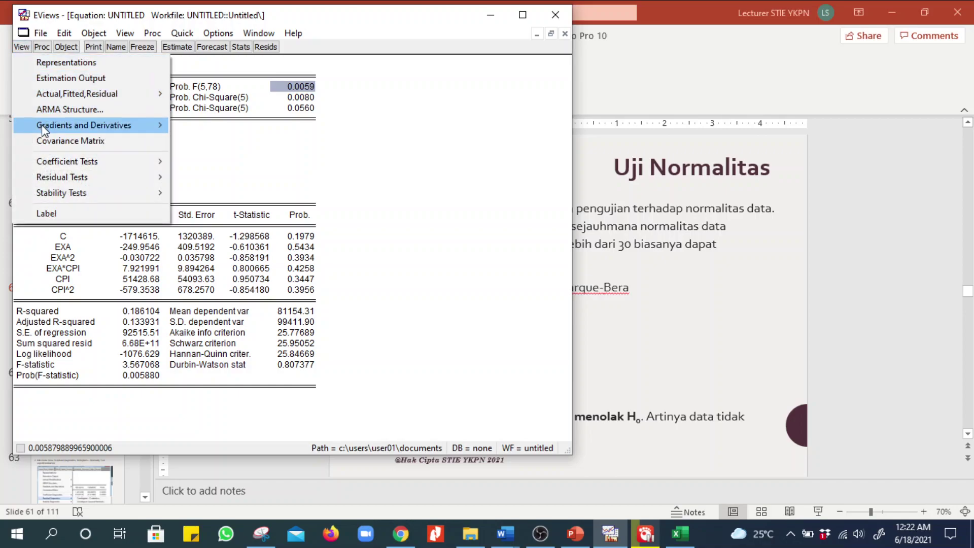
mouse_move(118, 181)
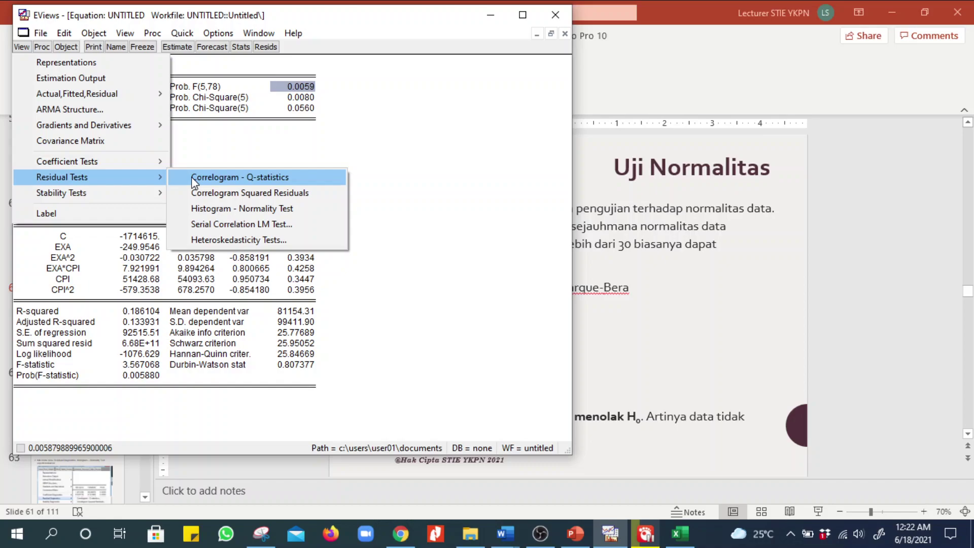
click(224, 211)
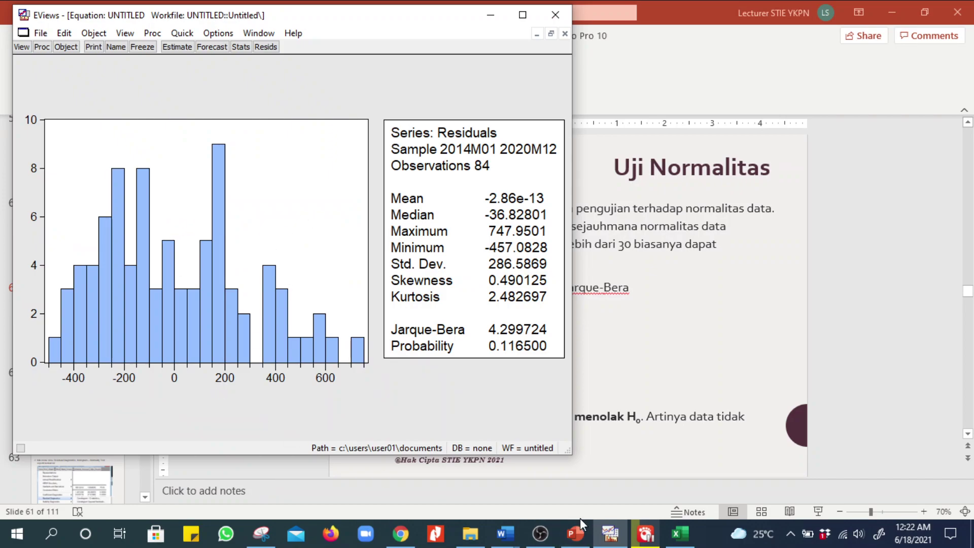
Switch to the Word document and draw a red bell curve with tails and a vertical centre line below "Ho ditolak, Ha diterima"
click(514, 539)
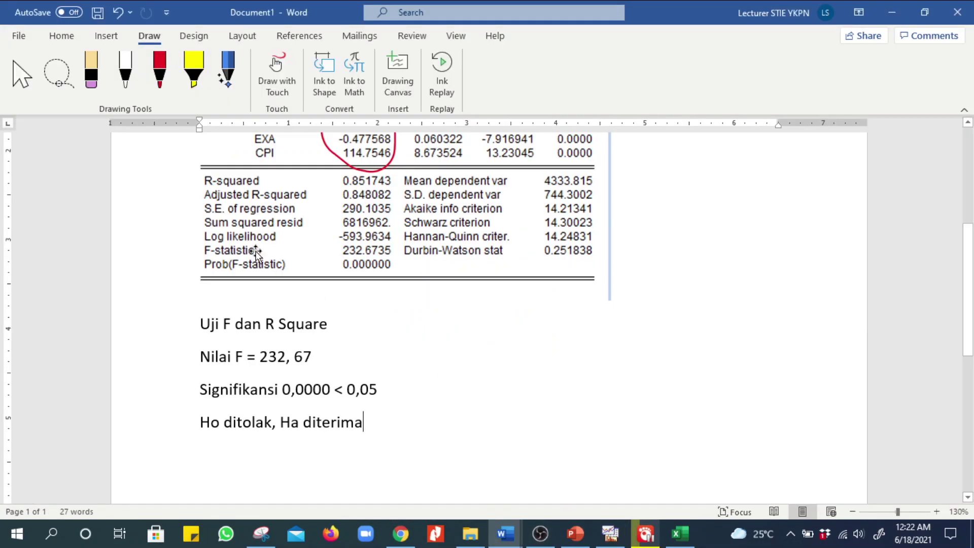
click(162, 87)
scroll(391, 317, down, 4)
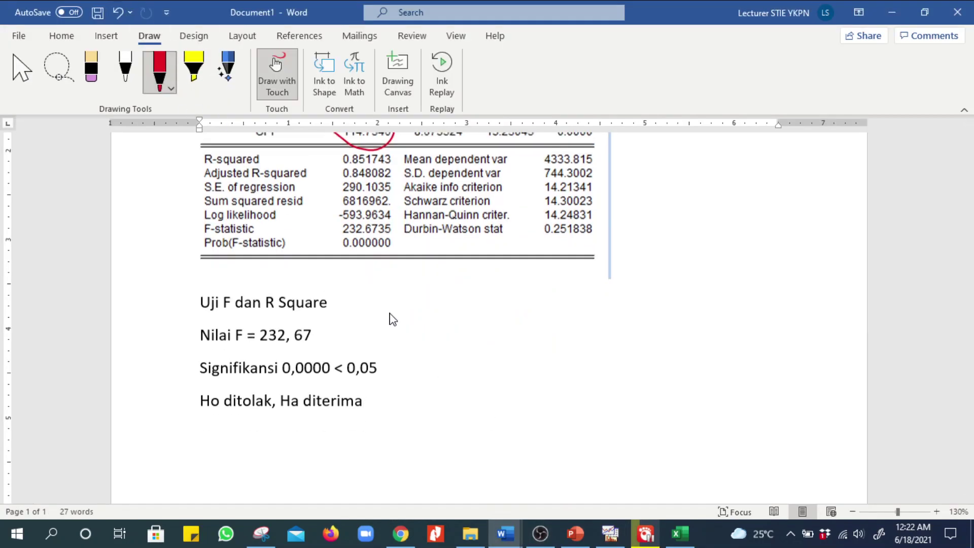
mouse_move(279, 436)
mouse_down()
mouse_move(300, 379)
mouse_move(385, 305)
mouse_move(486, 427)
mouse_up()
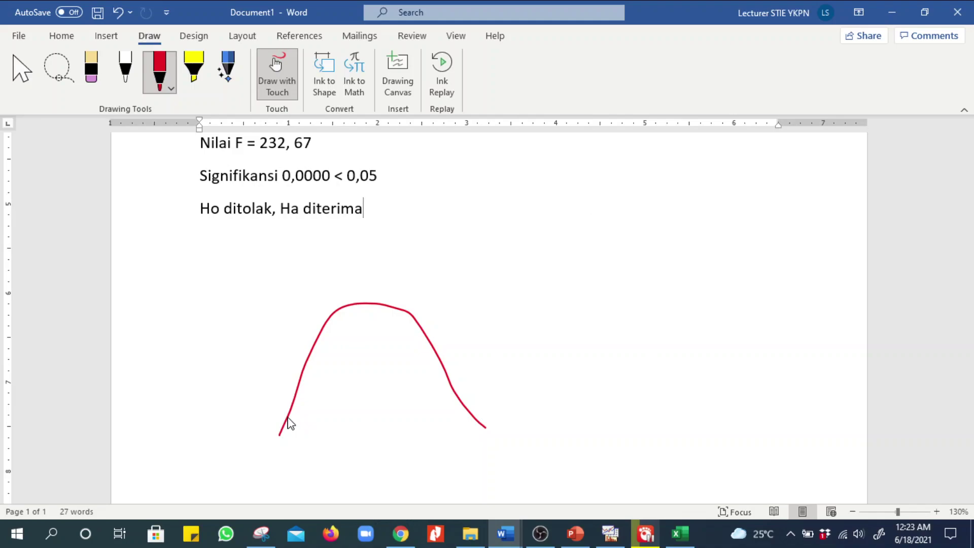
mouse_move(287, 419)
mouse_down()
mouse_move(279, 433)
mouse_move(238, 442)
mouse_up()
drag(476, 417, 524, 430)
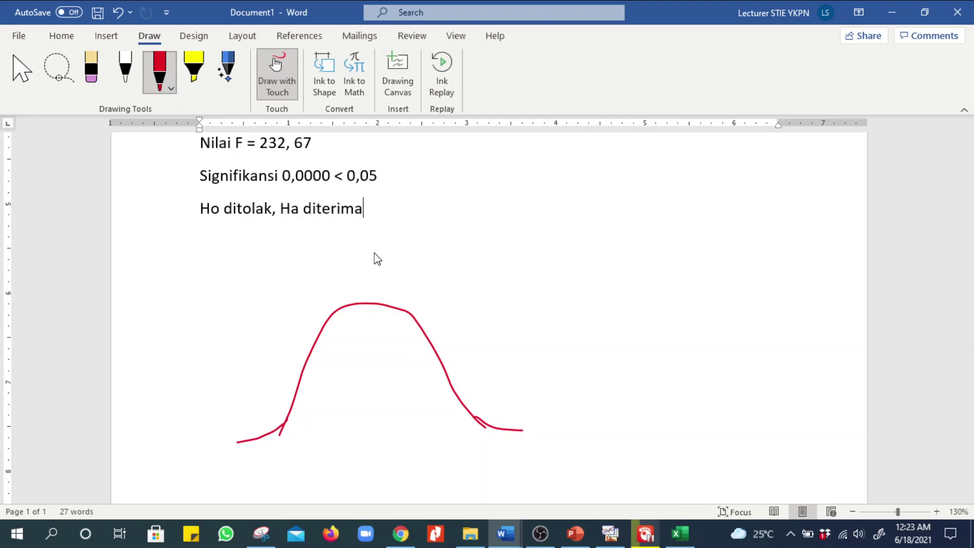
drag(366, 259, 378, 410)
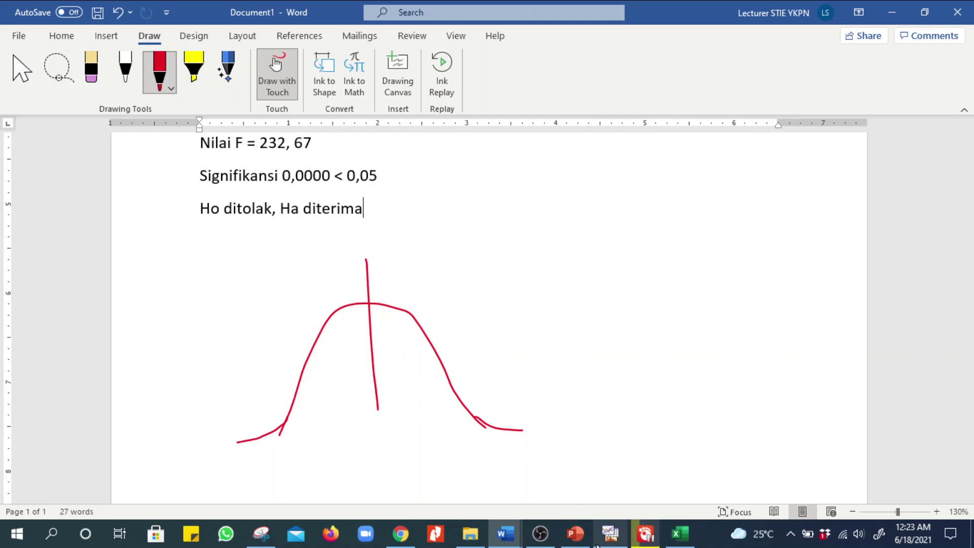
Switch to EViews, move the residual statistics box farther from the histogram and examine the Jarque-Bera probability
mouse_move(523, 542)
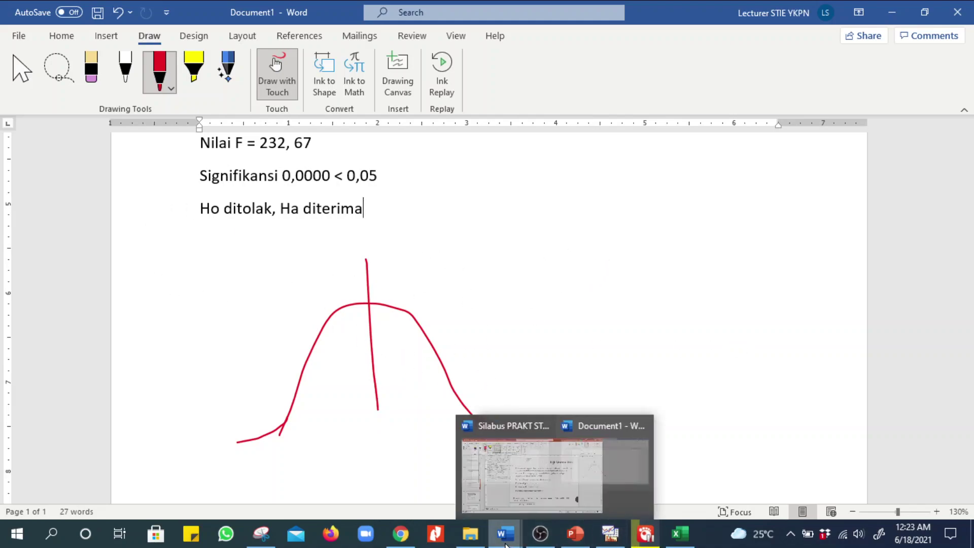
click(610, 534)
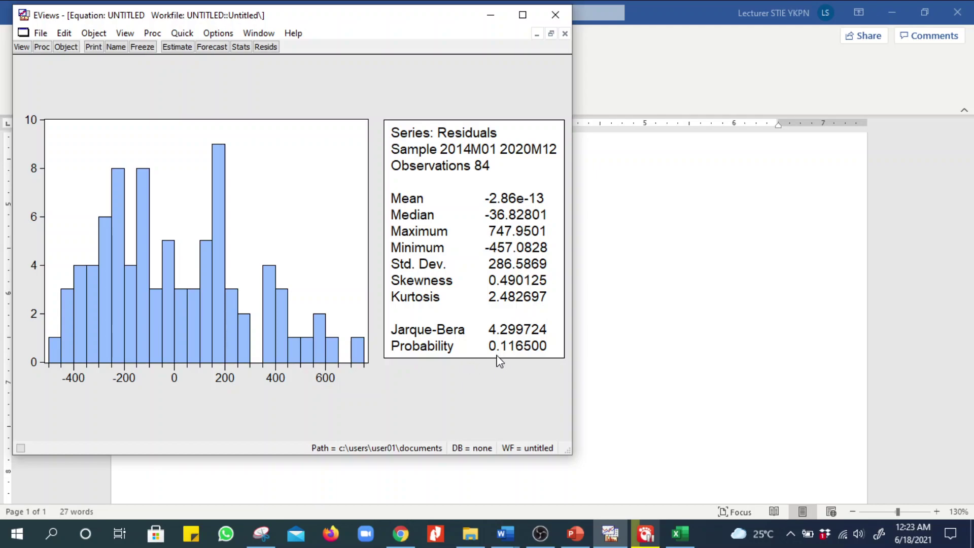
drag(483, 351, 544, 350)
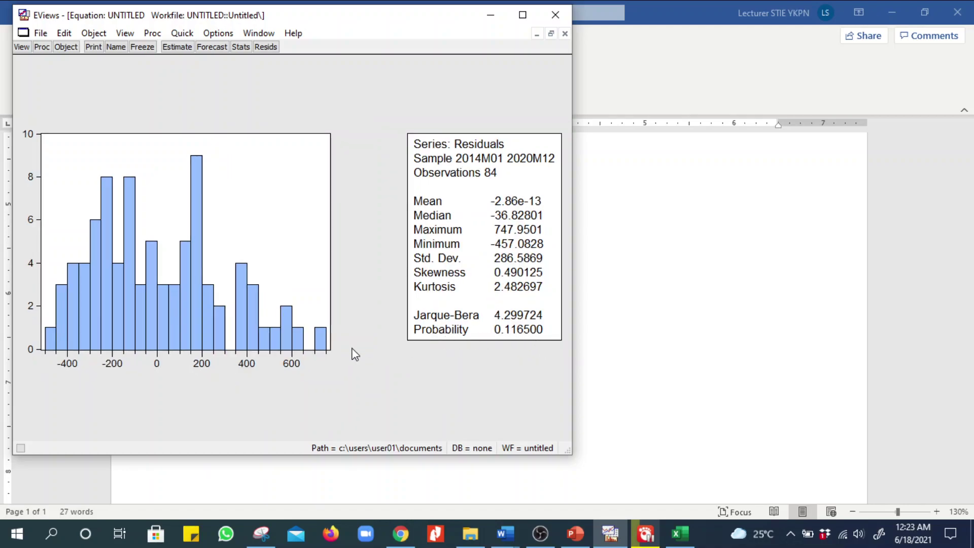
click(521, 333)
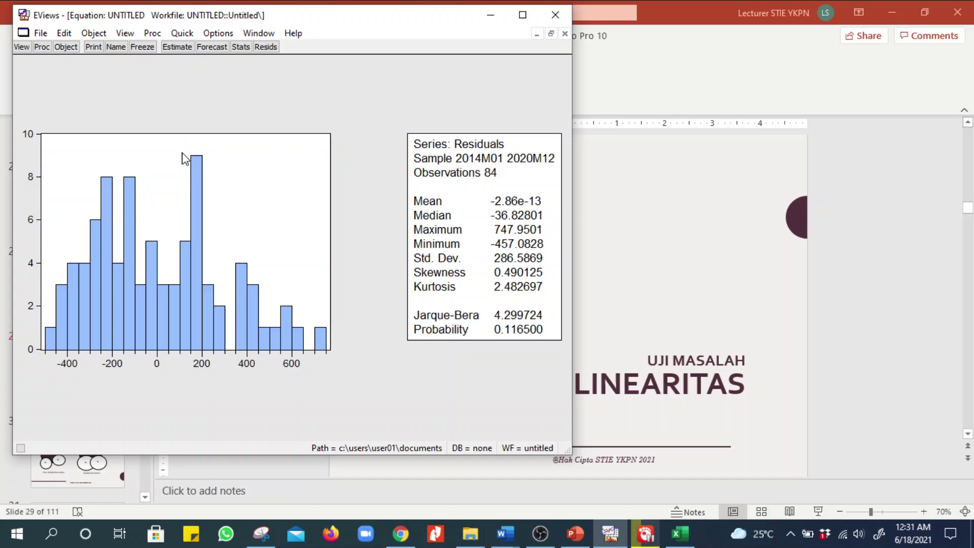
Switch to PowerPoint and review slide 66, "Mengatasi Pelanggaran Asumsi OLS", and slide 67, "Langkah-langkah mengolah Data"
click(611, 534)
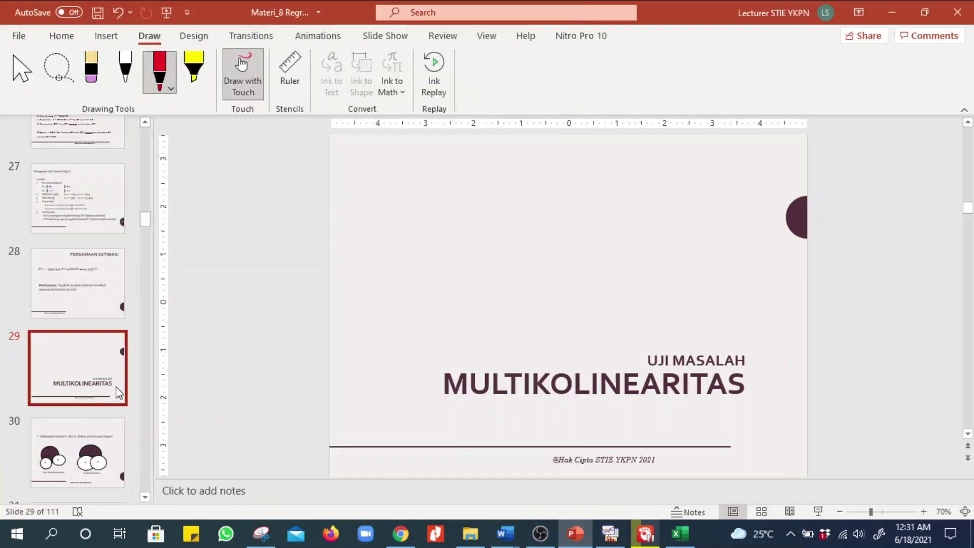
scroll(106, 389, down, 12)
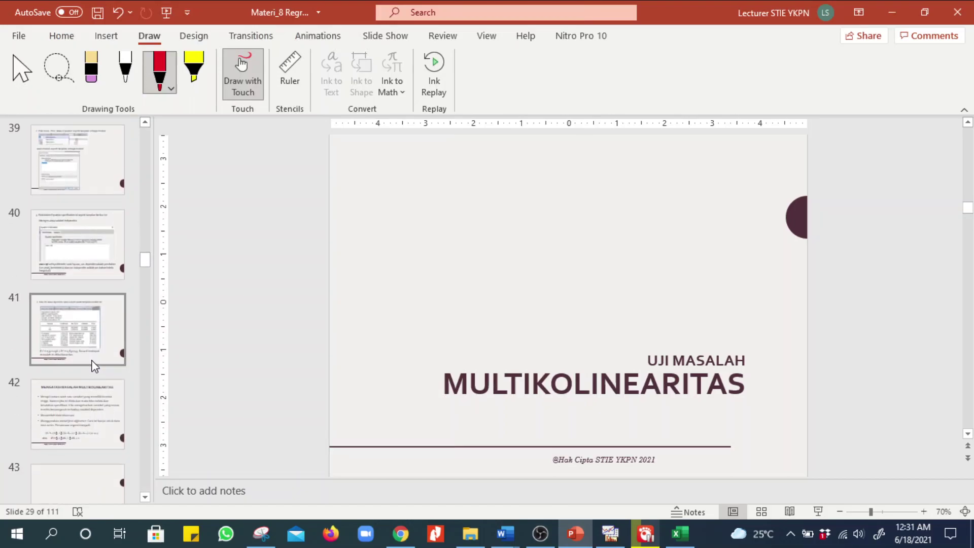
scroll(94, 365, down, 10)
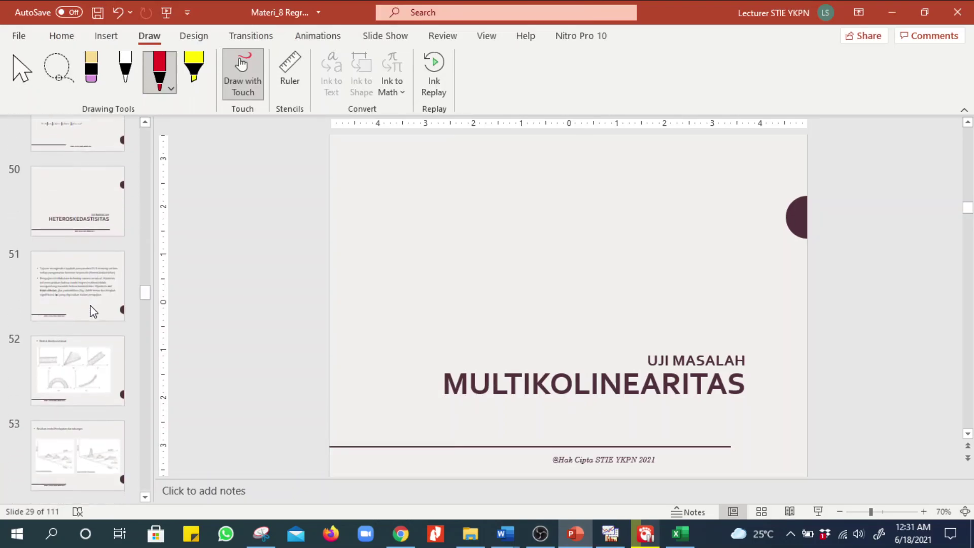
scroll(93, 311, down, 14)
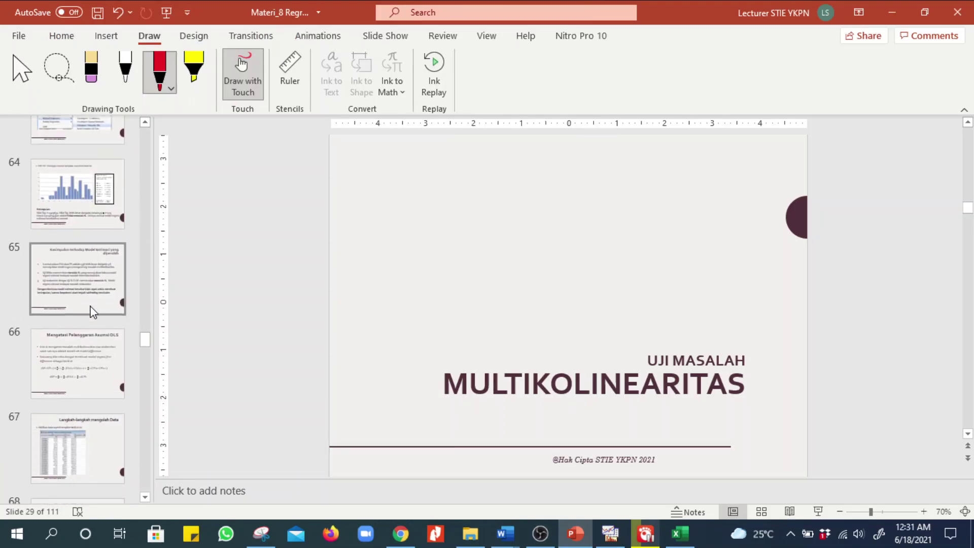
scroll(93, 311, down, 1)
click(93, 311)
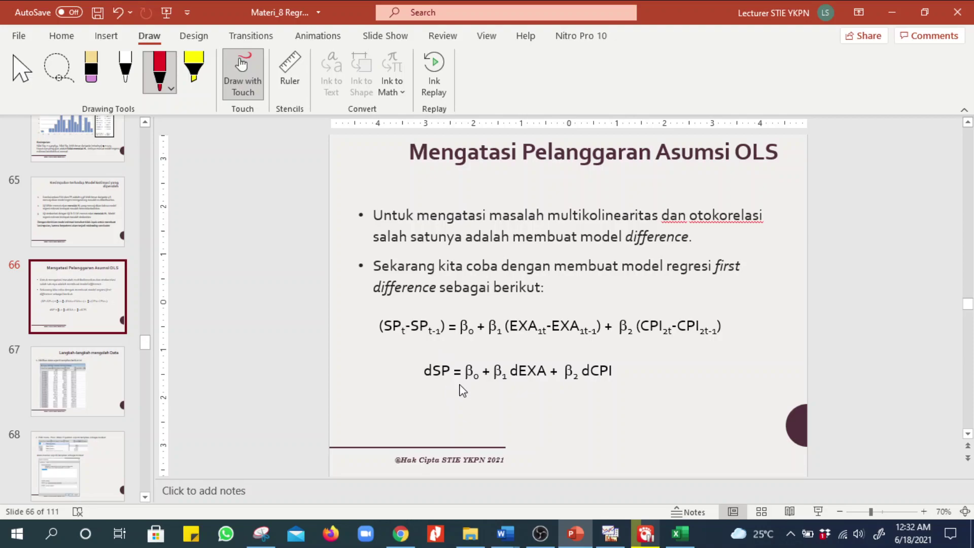
click(98, 397)
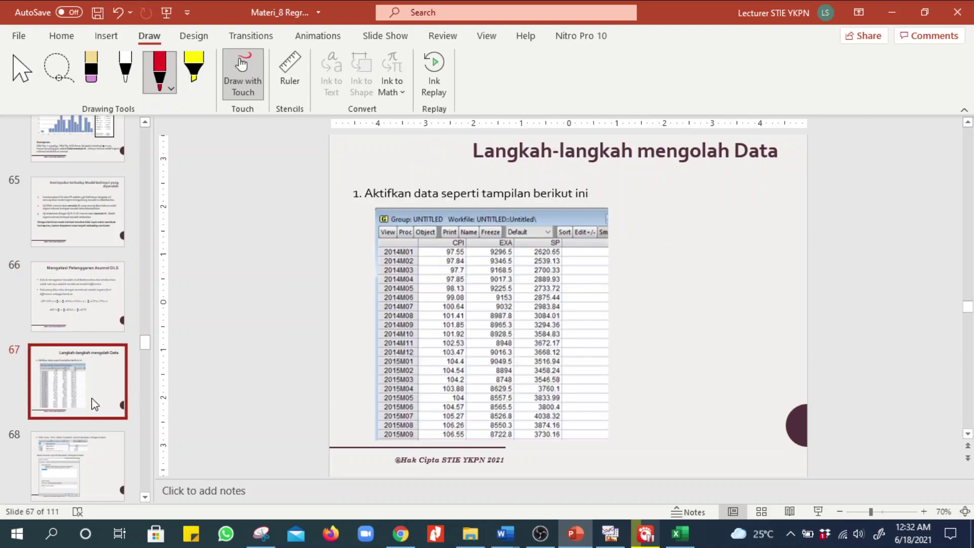
click(85, 312)
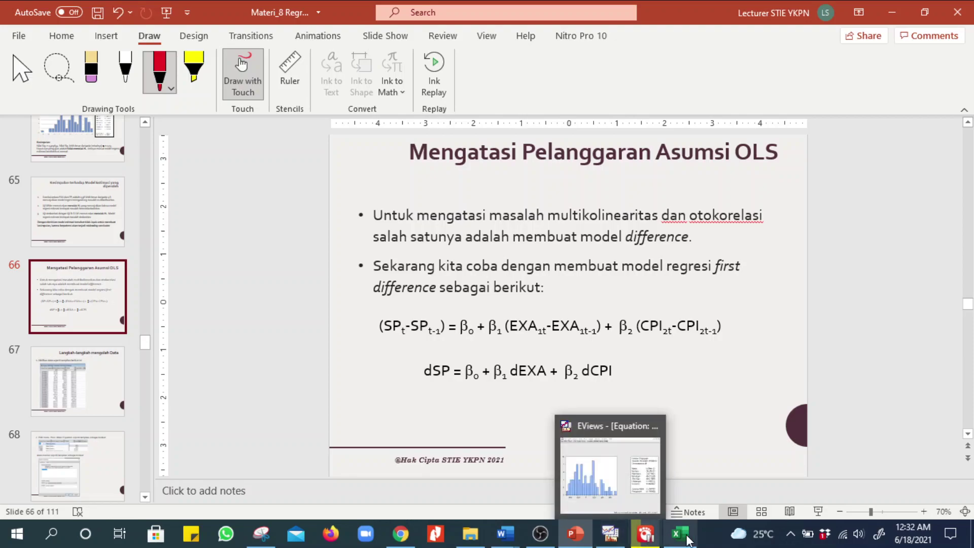
Switch to EViews and minimize the equation window to bring up the workfile
click(612, 533)
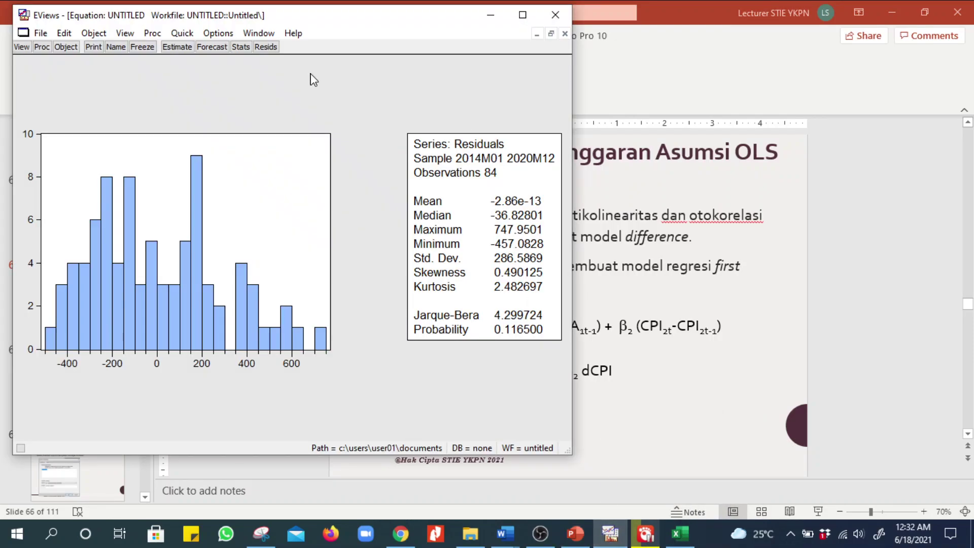
click(22, 47)
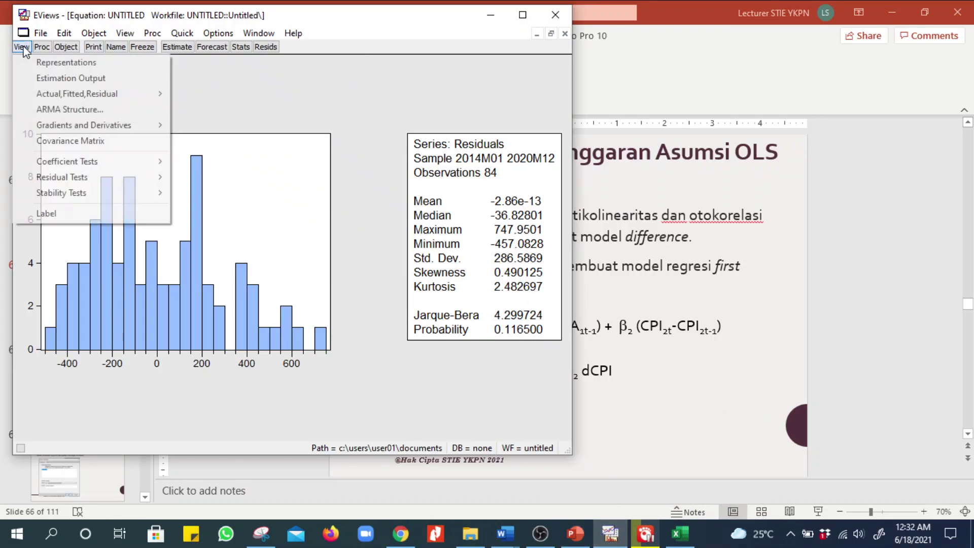
click(51, 47)
click(63, 47)
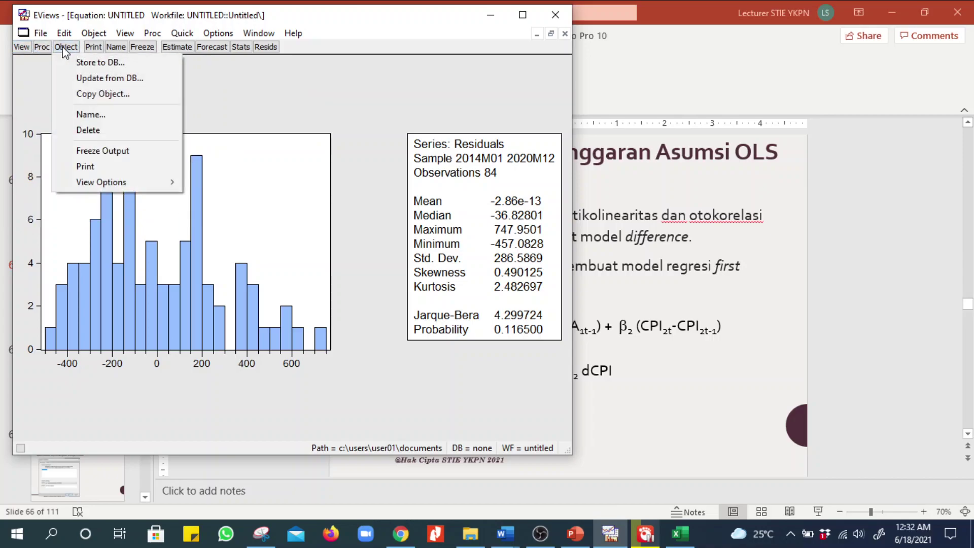
click(93, 48)
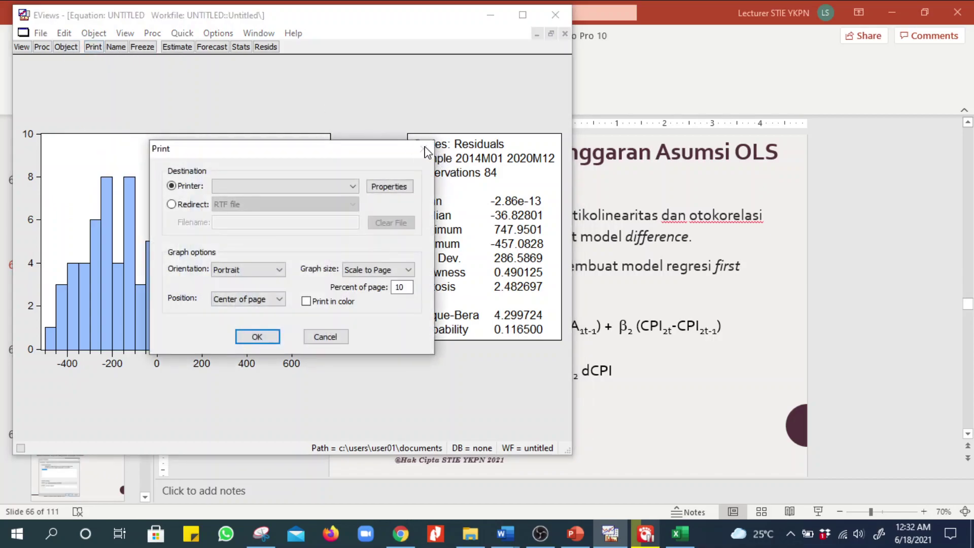
click(257, 337)
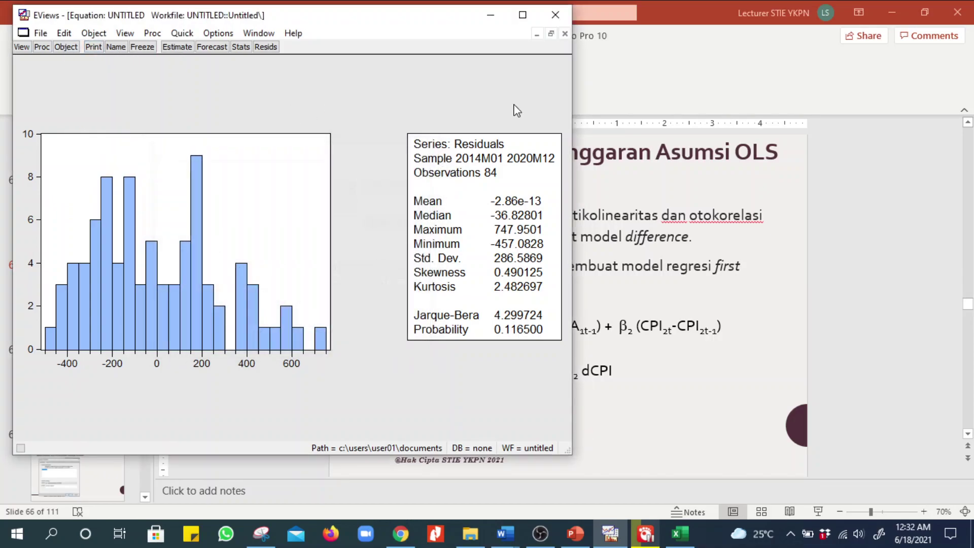
click(536, 34)
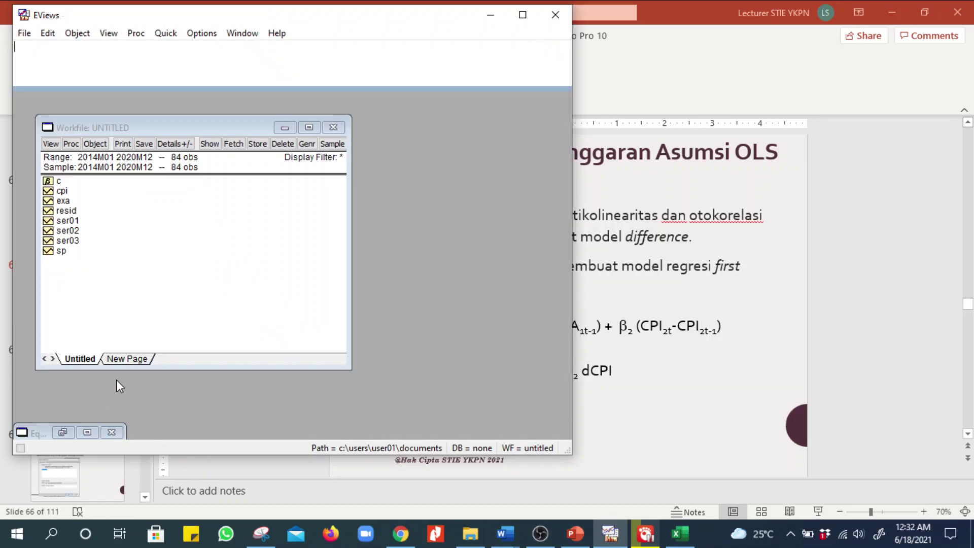
click(59, 145)
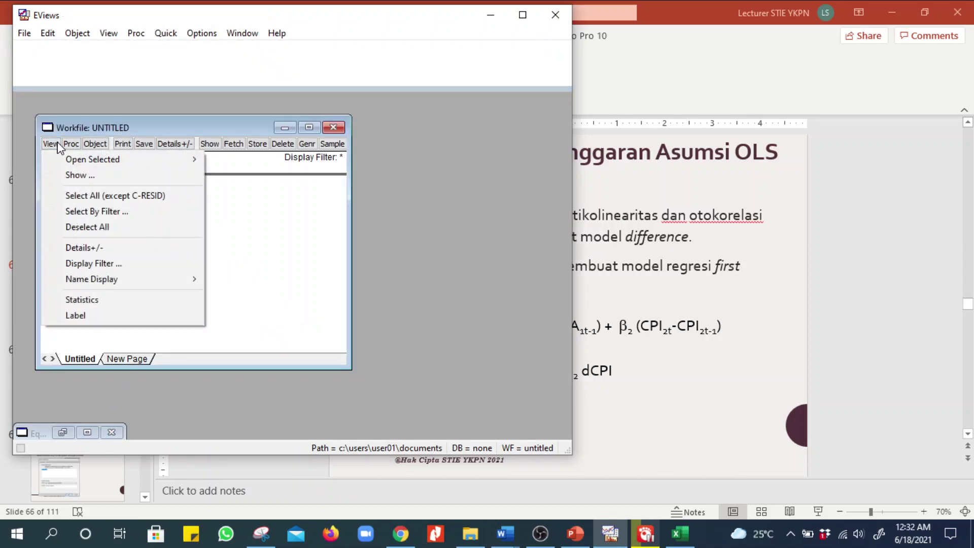
click(100, 146)
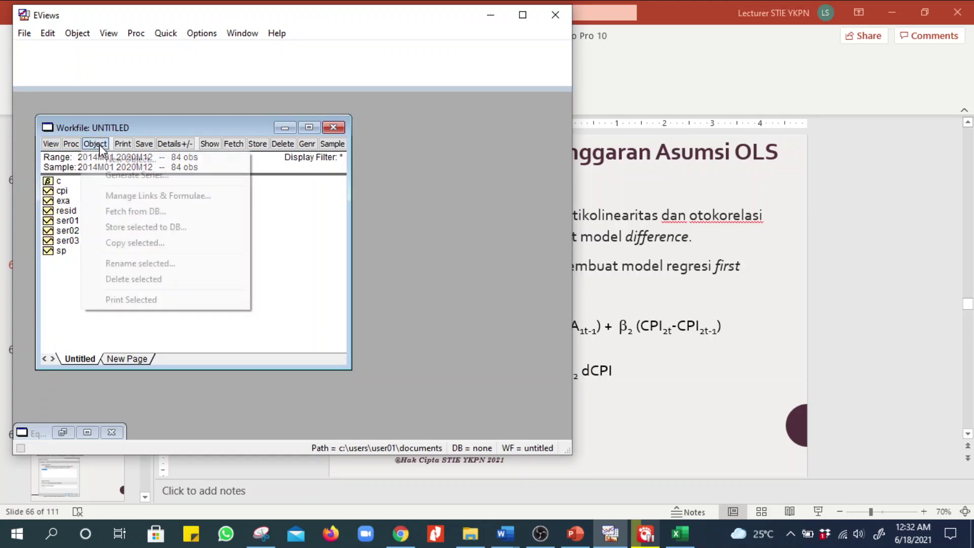
click(71, 147)
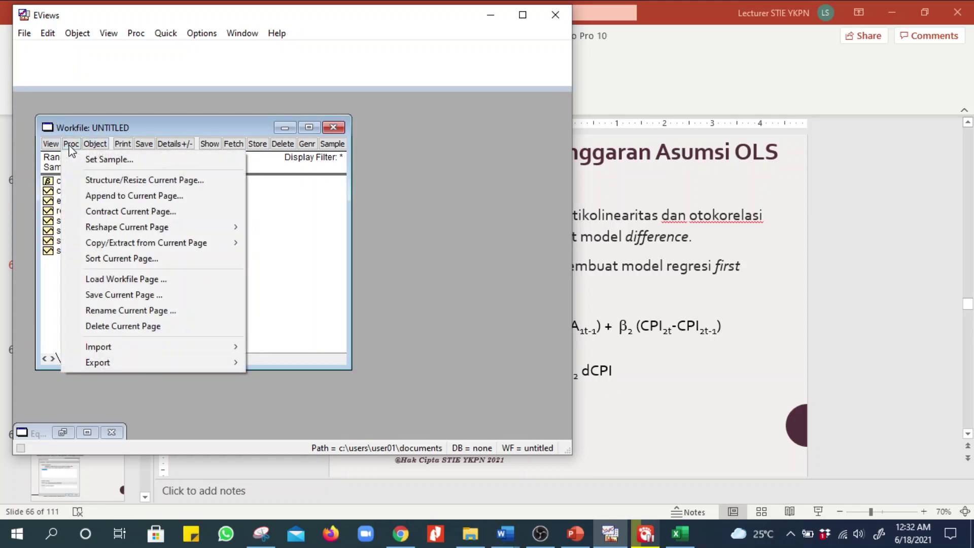
click(130, 145)
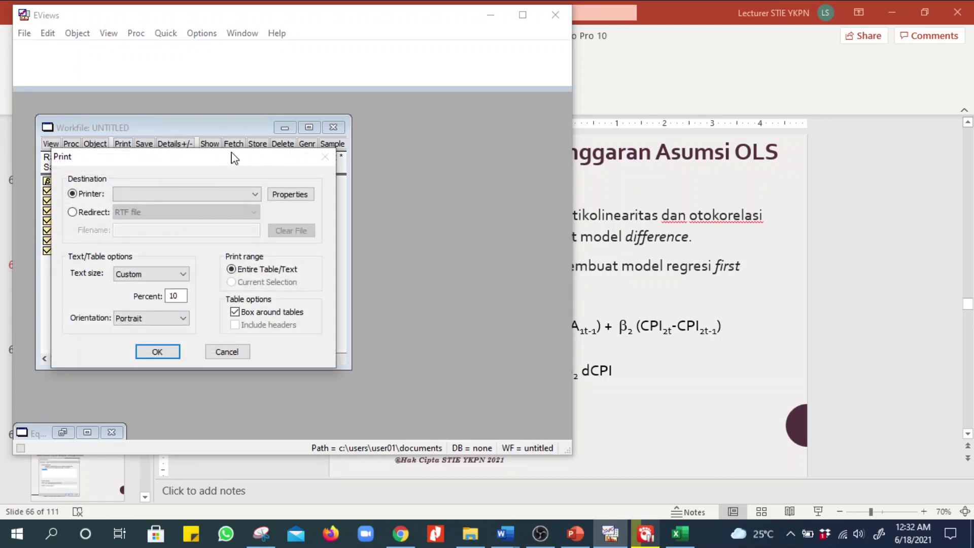
click(231, 353)
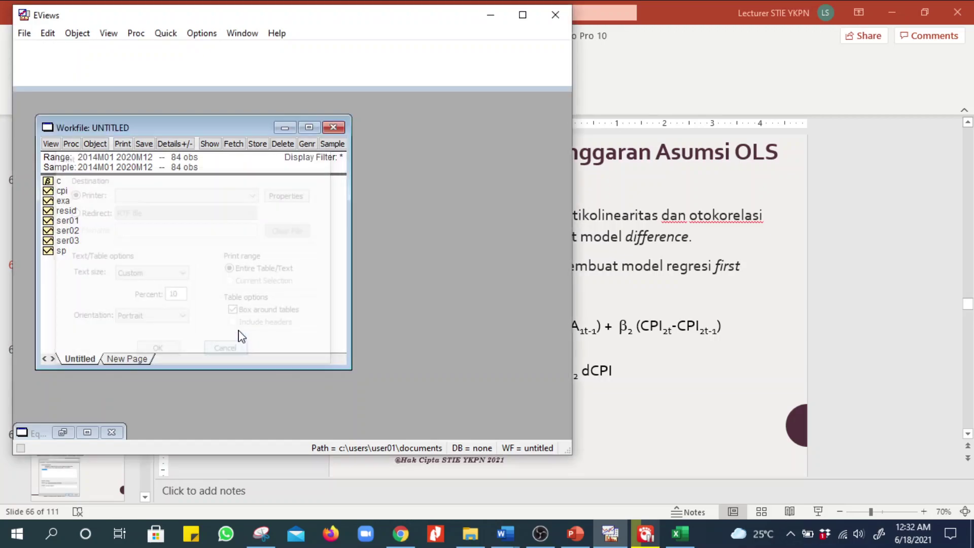
click(210, 144)
click(401, 142)
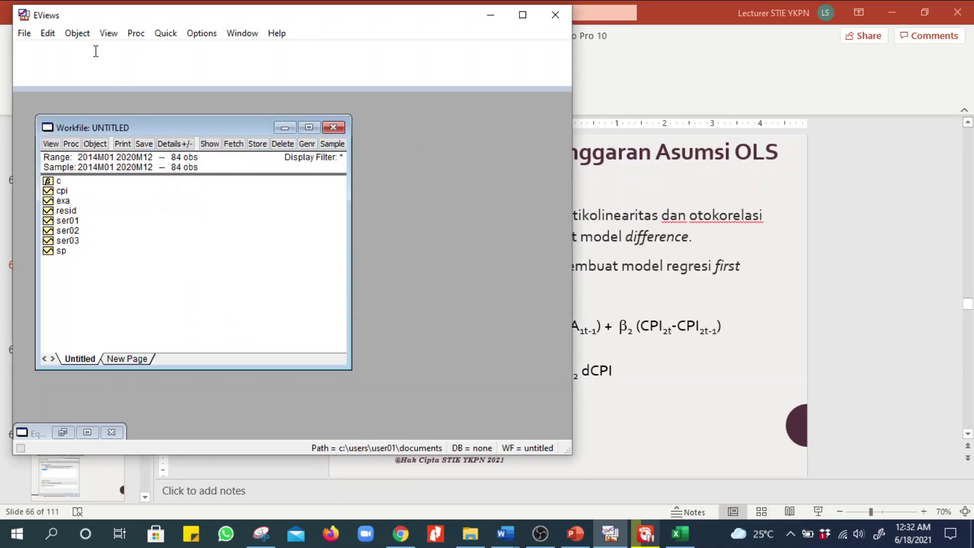
click(108, 34)
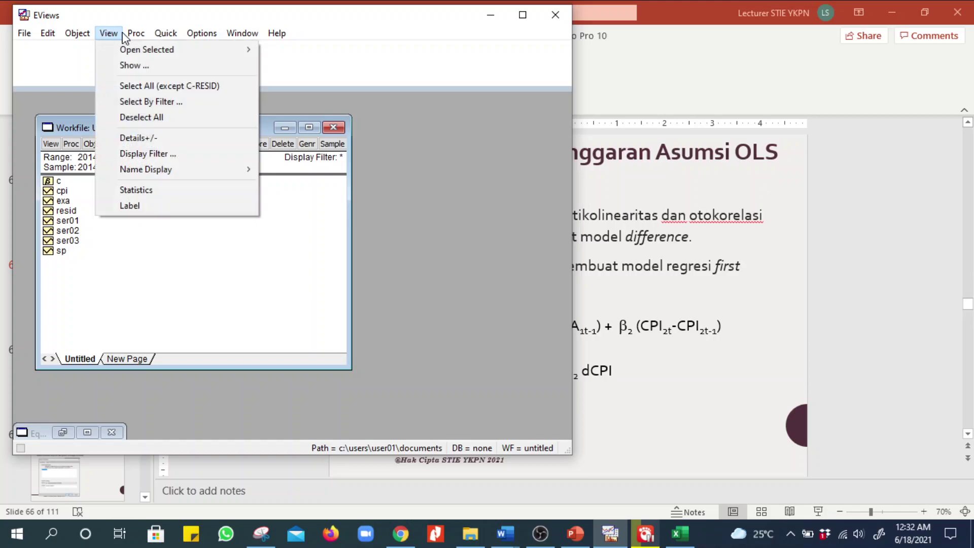
click(81, 39)
click(80, 35)
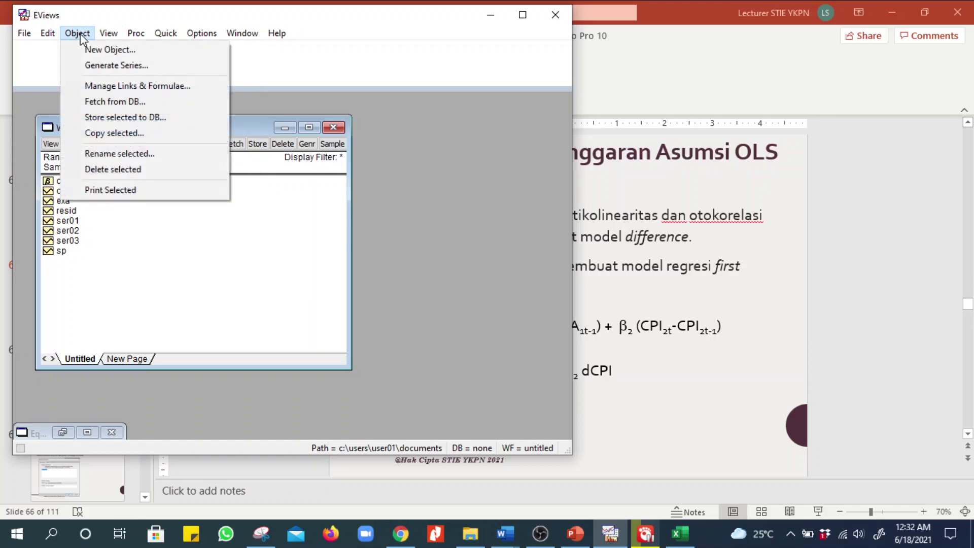
mouse_move(45, 41)
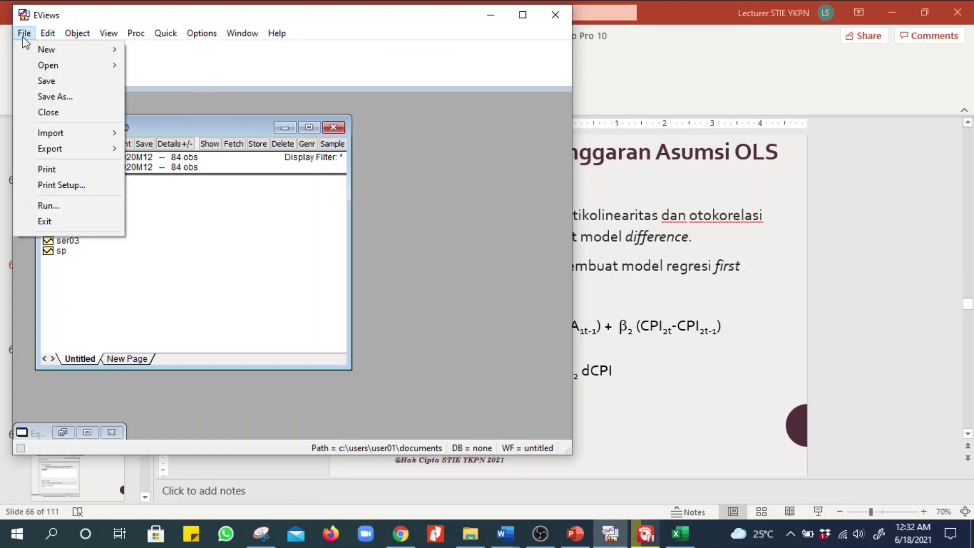
mouse_move(137, 39)
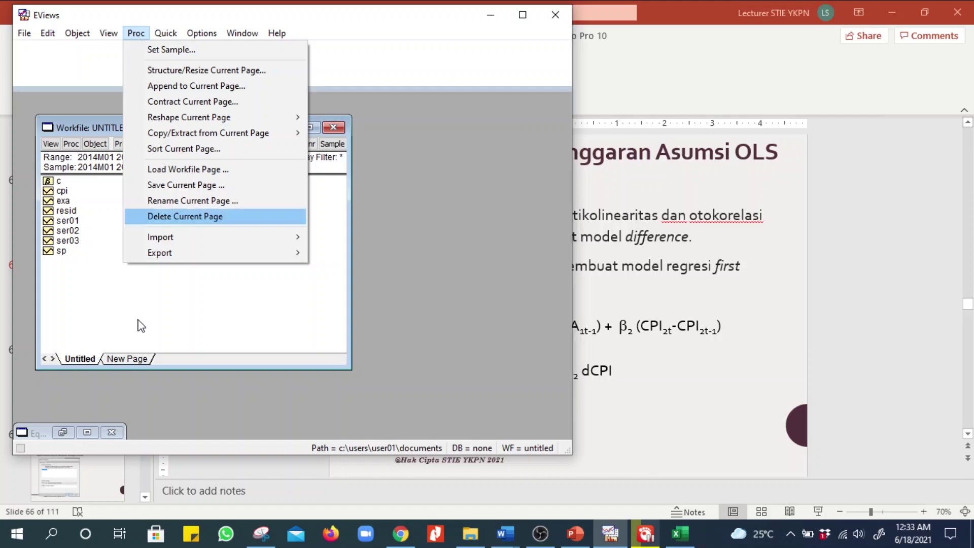
mouse_move(230, 236)
mouse_move(178, 34)
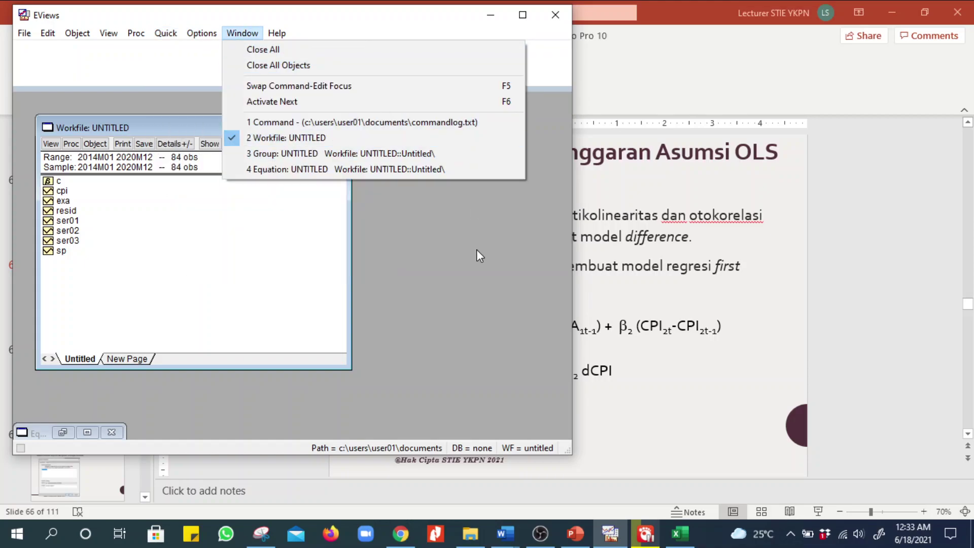
click(477, 250)
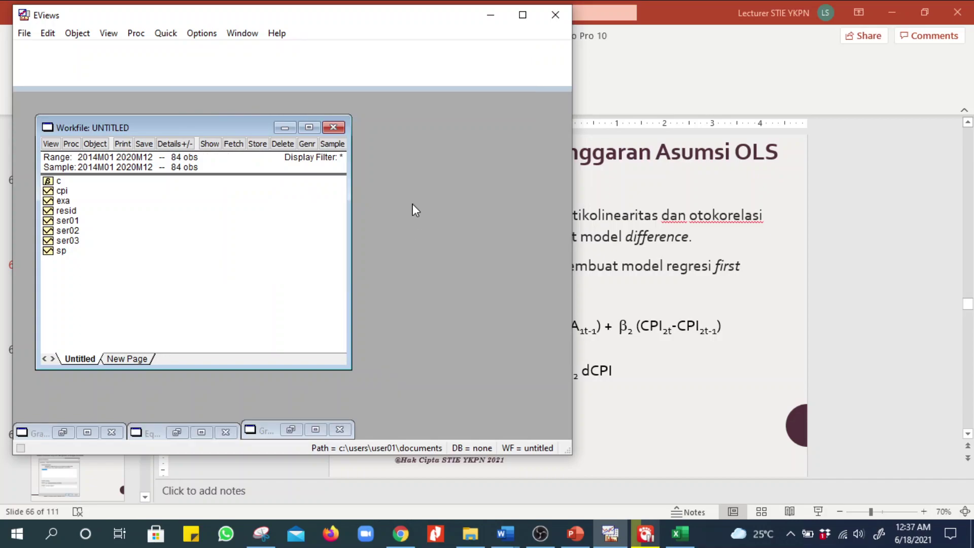
Bring up the untitled group window containing the SP, EXA and CPI series
click(241, 37)
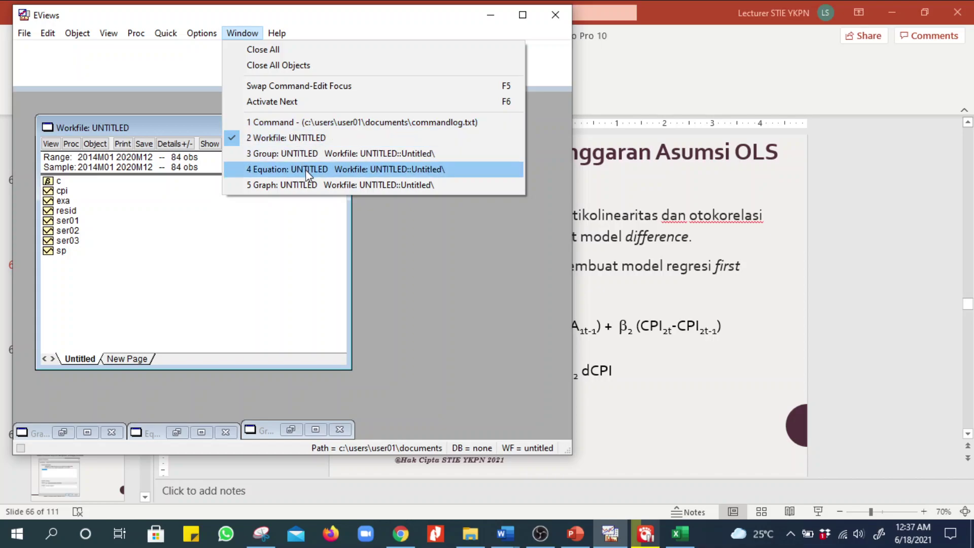
click(306, 170)
click(258, 33)
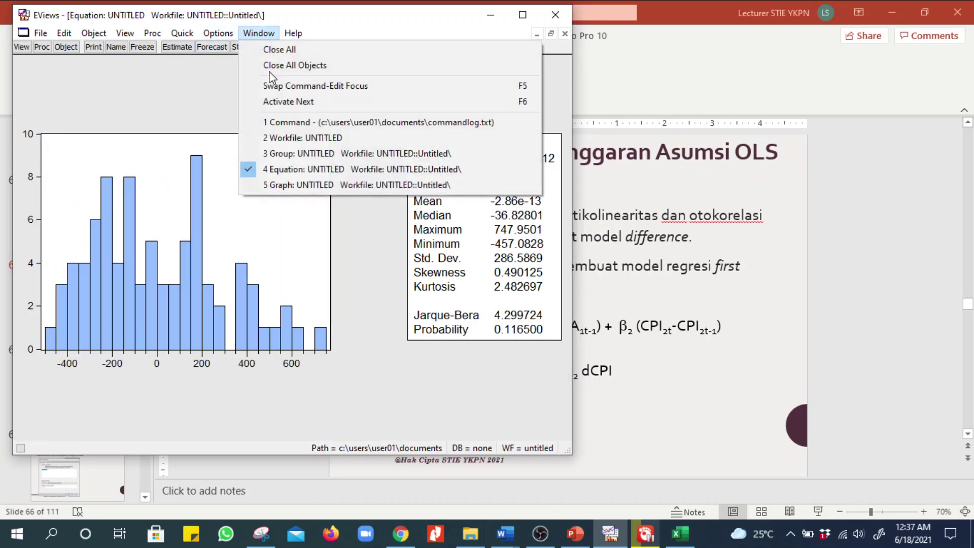
click(299, 153)
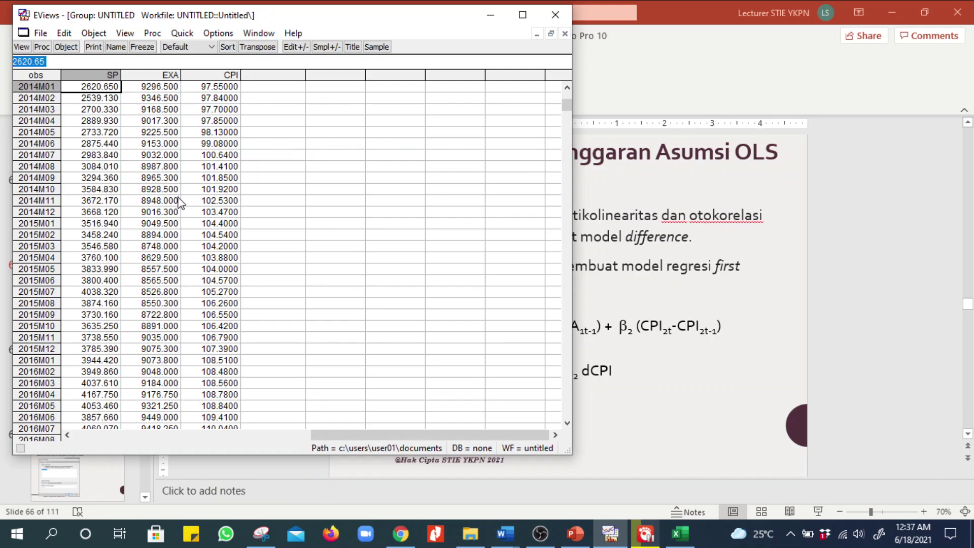
click(258, 33)
click(299, 154)
click(152, 33)
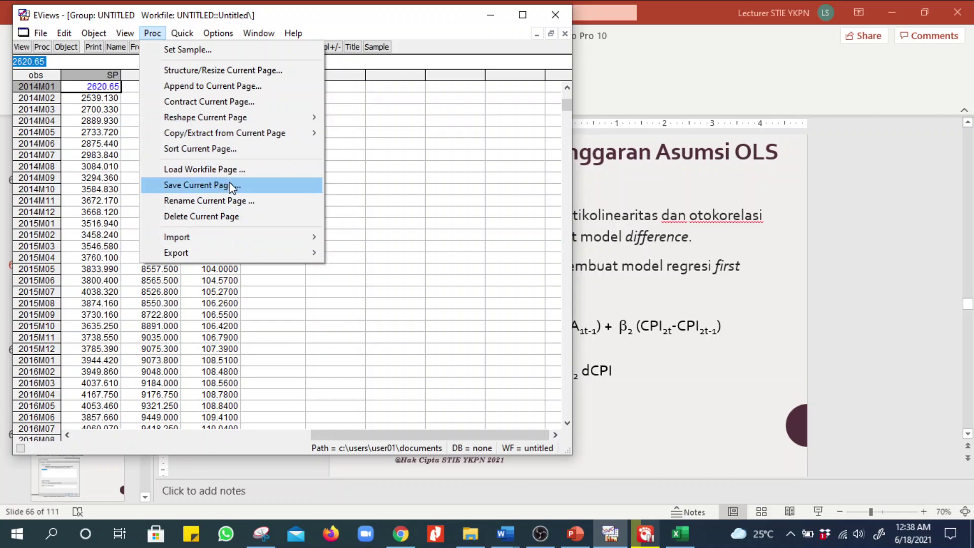
click(384, 145)
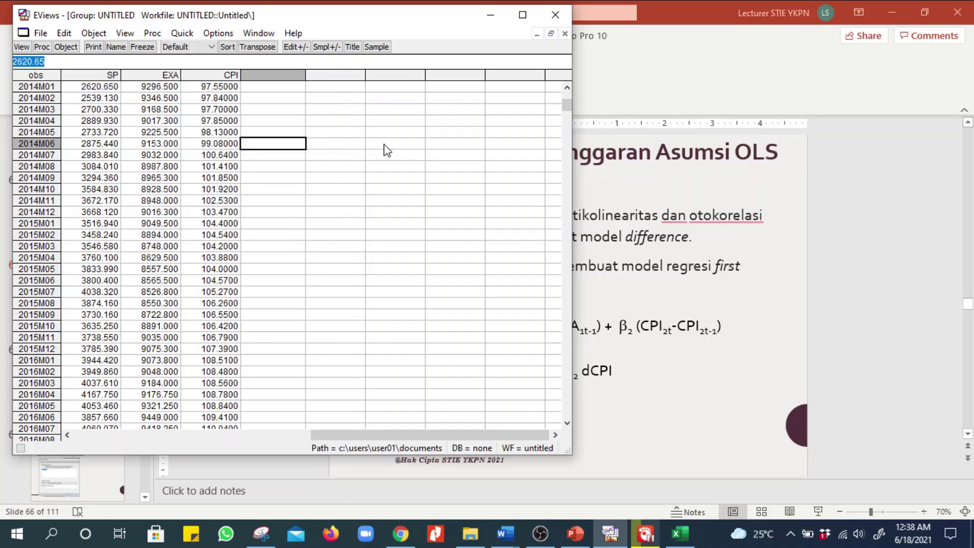
click(43, 48)
click(301, 181)
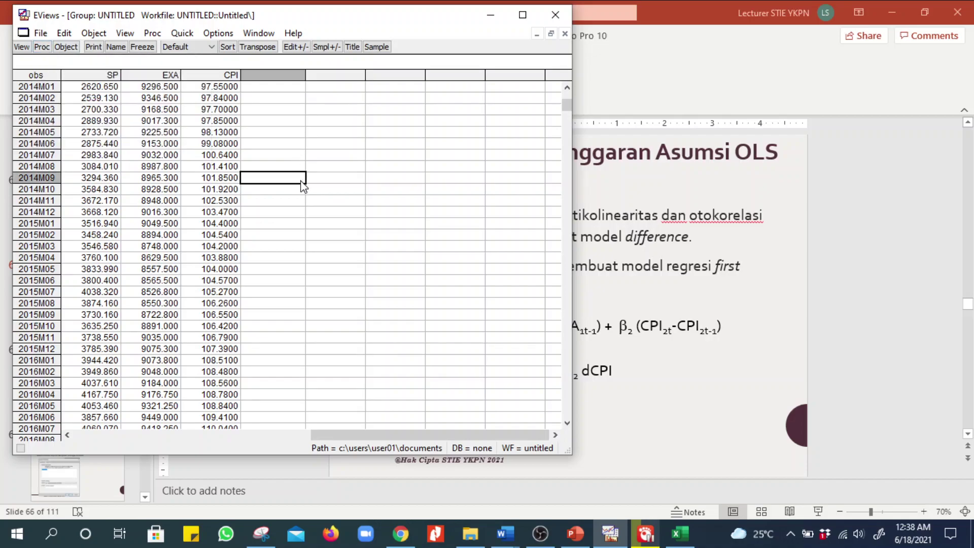
click(150, 34)
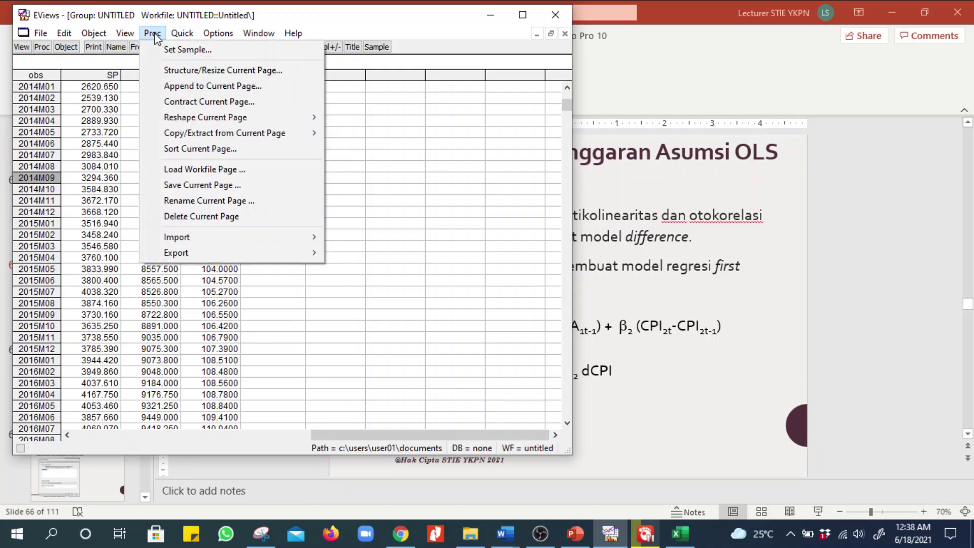
click(438, 178)
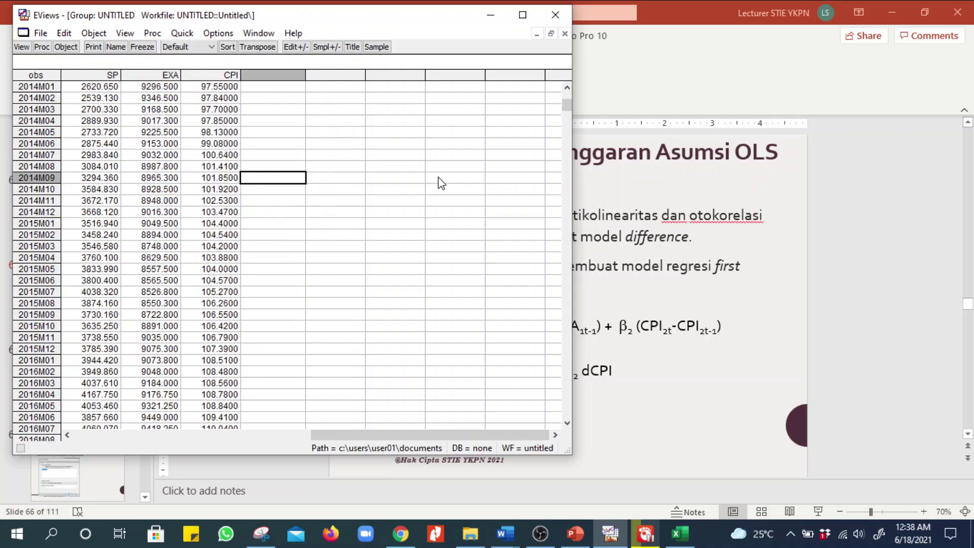
click(154, 35)
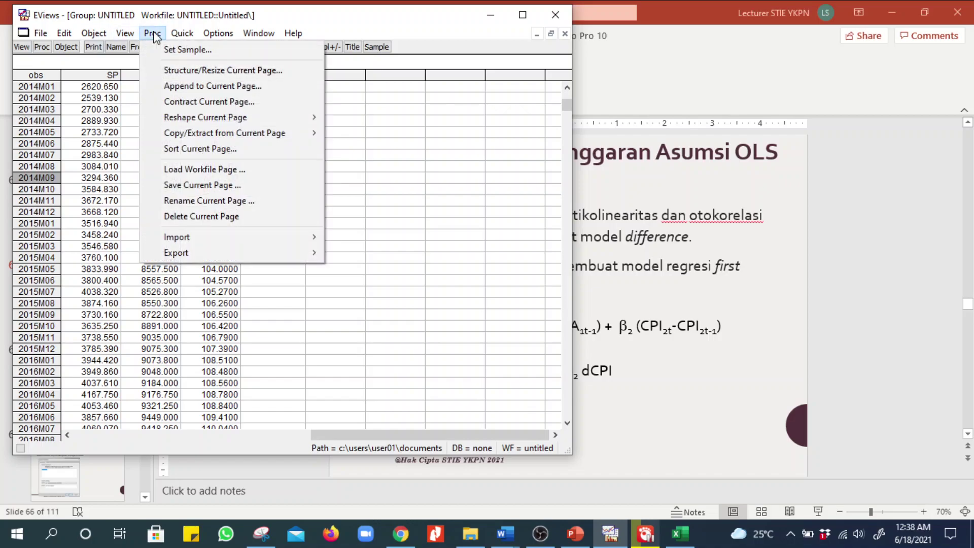
click(393, 233)
Start a new equation from the group and specify d(sp) as the dependent variable followed by the constant c
click(41, 48)
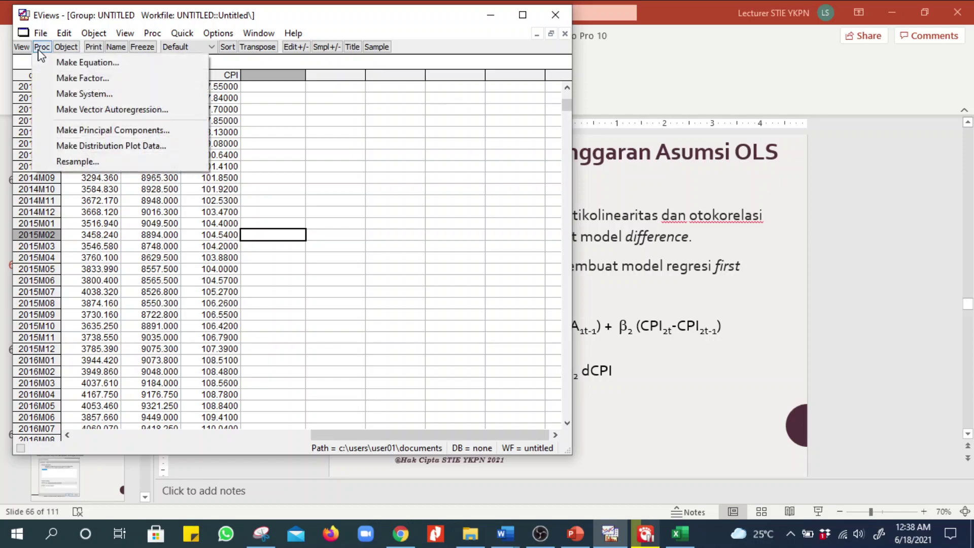
click(81, 62)
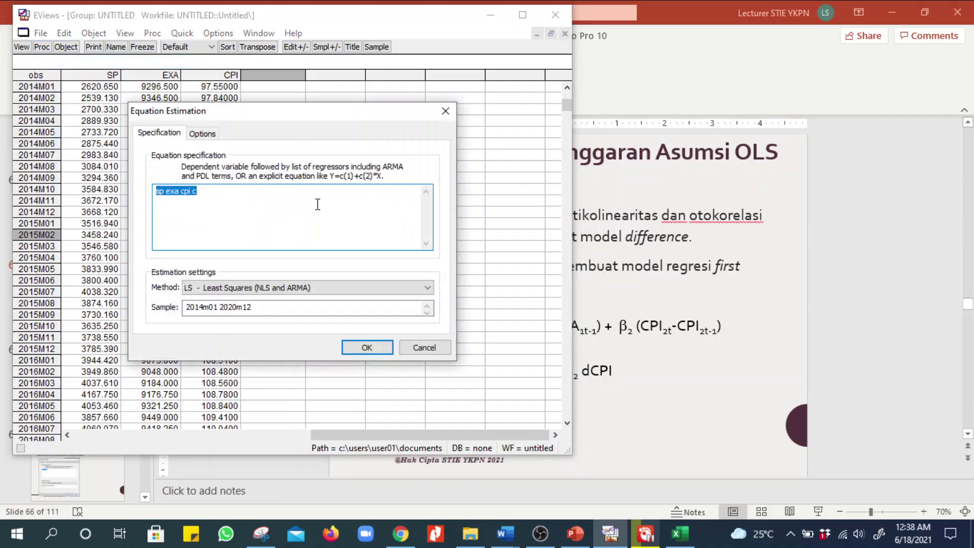
click(318, 205)
click(158, 192)
text(d(sp))
text(c )
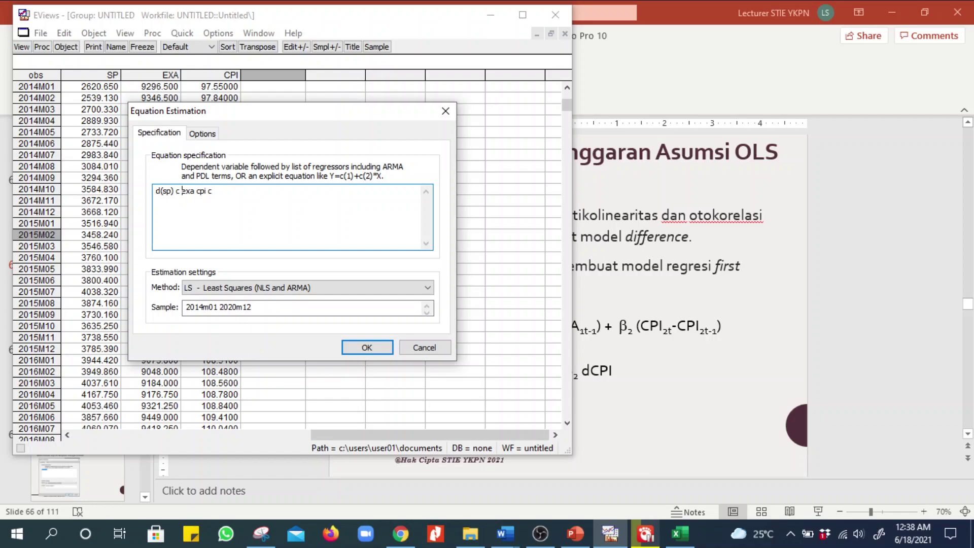
Change the regressors to d(exa) and d(cpi), remove the trailing c and estimate the equation, deleting the previous untitled equation
text(d()
key(Right)
key(Right)
key(Right)
text())
key(Right)
text(d()
key(Right)
key(Right)
key(Right)
text())
key(Right)
key(Right)
key(BackSpace)
key(BackSpace)
click(365, 347)
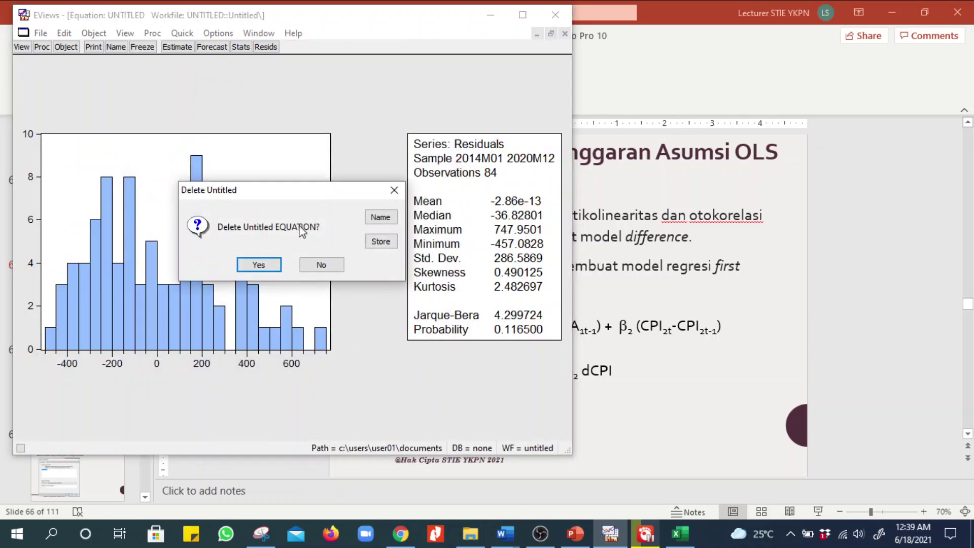
click(271, 266)
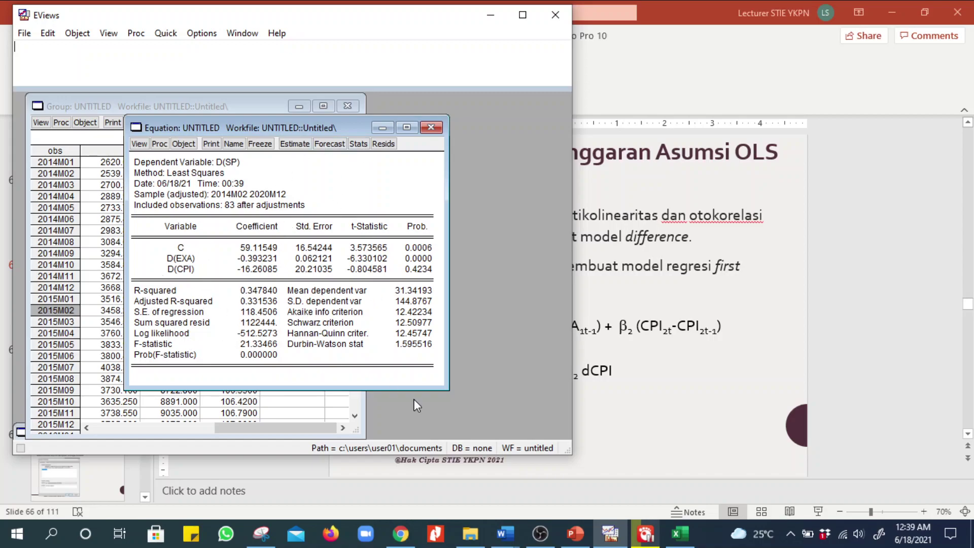
Switch to PowerPoint and go past slide 72, "Persamaan Estimasi", to slide 73, "Uji Masalah Multikolinearitas"
click(575, 538)
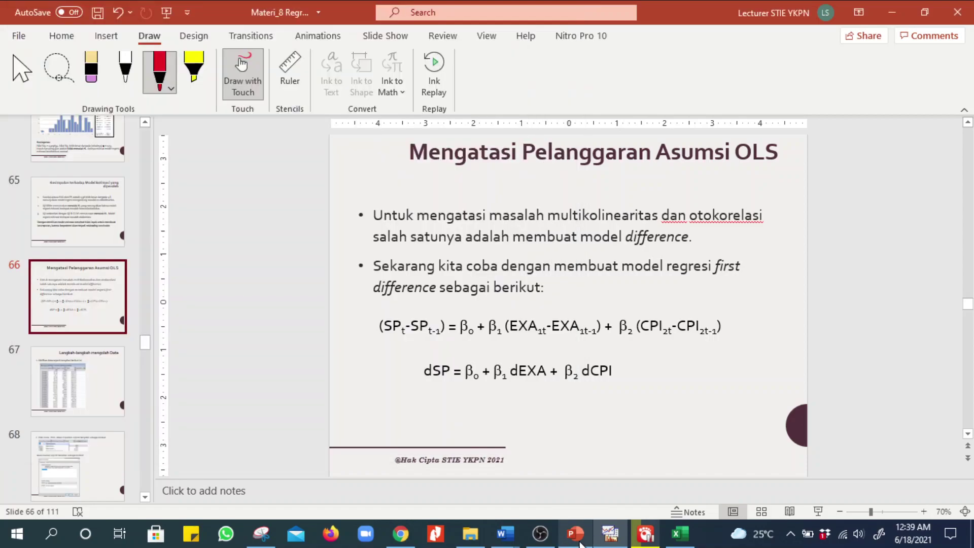
scroll(76, 406, down, 2)
scroll(76, 406, down, 6)
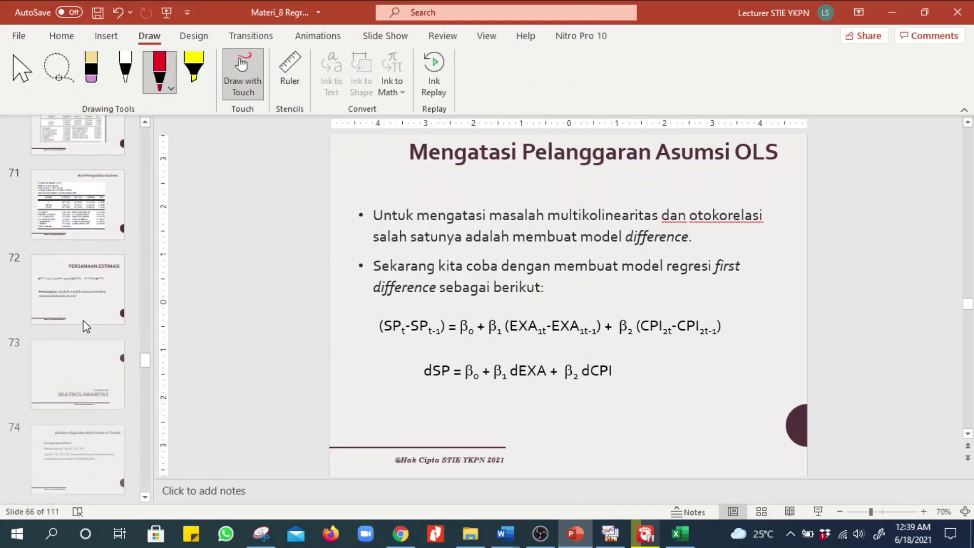
click(83, 300)
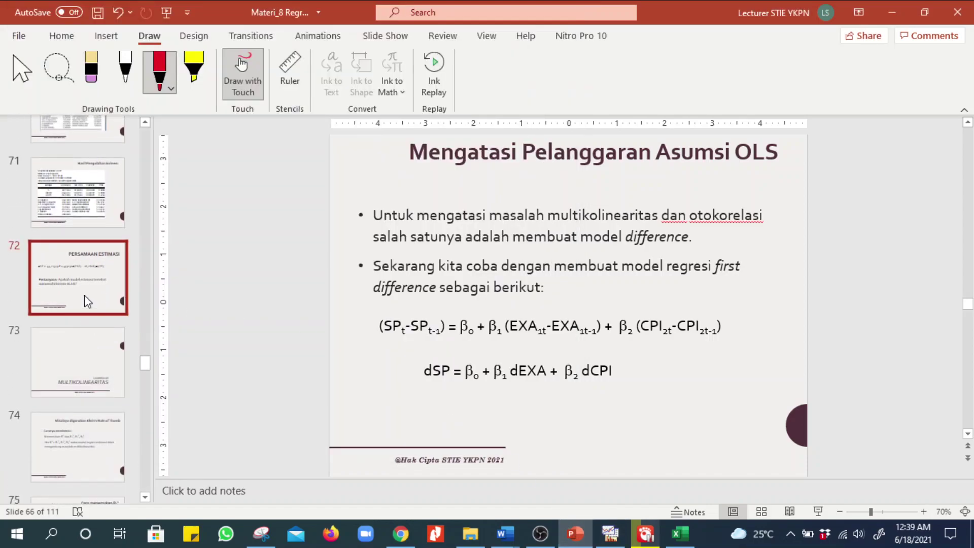
click(102, 376)
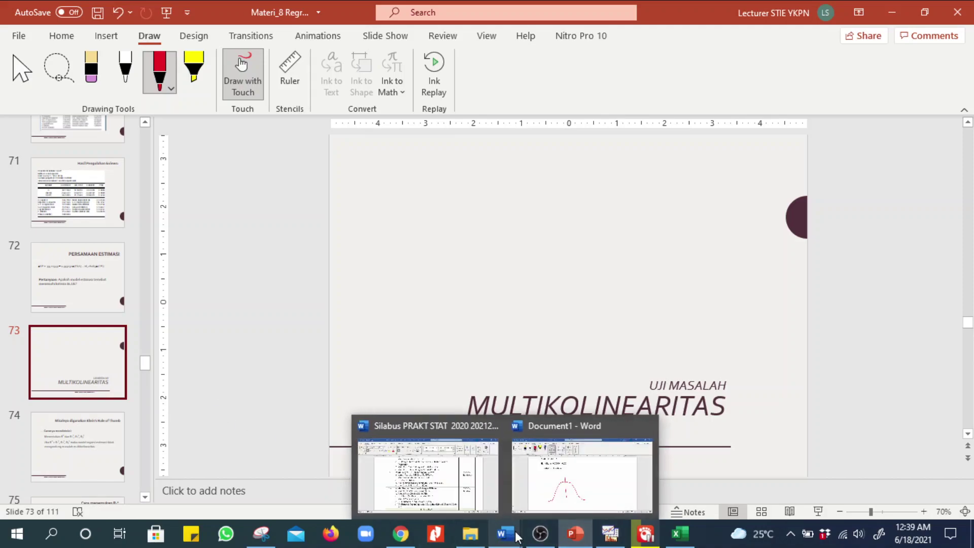
Switch to EViews, start a new equation from the group, remove sp and make d(exa) the dependent variable
mouse_move(576, 534)
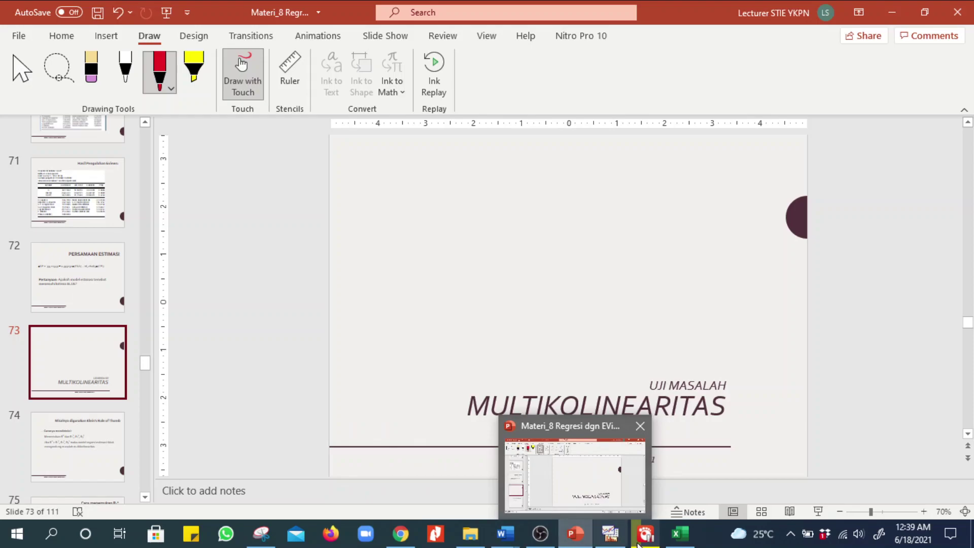
click(605, 545)
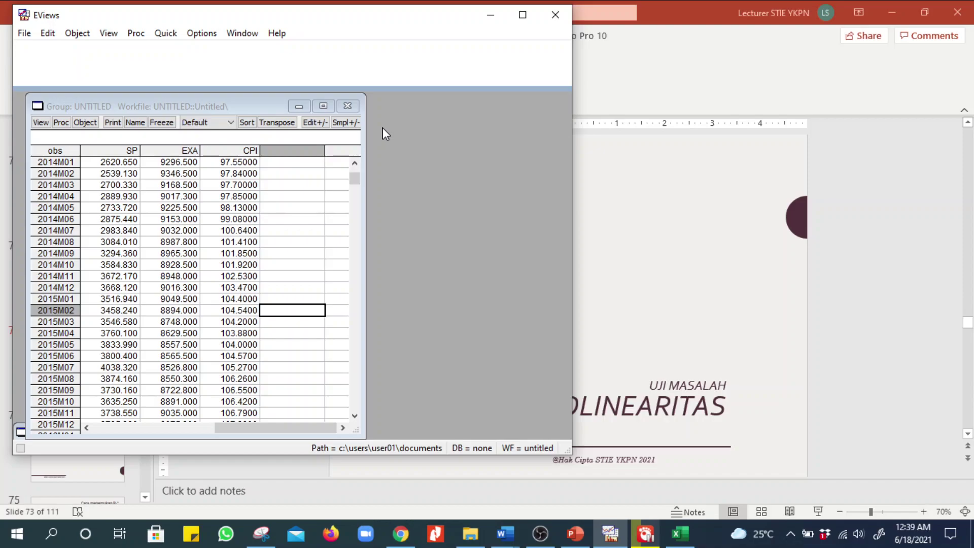
click(61, 123)
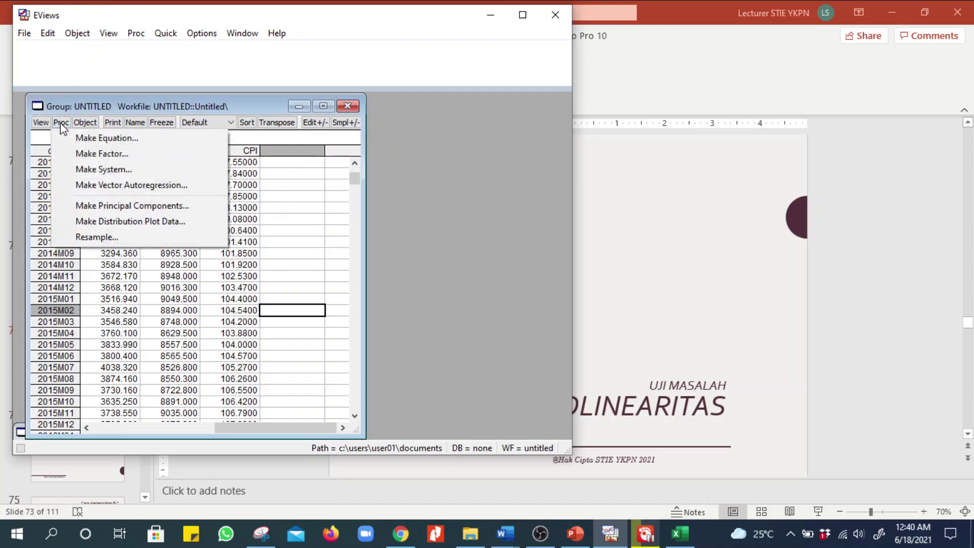
click(132, 144)
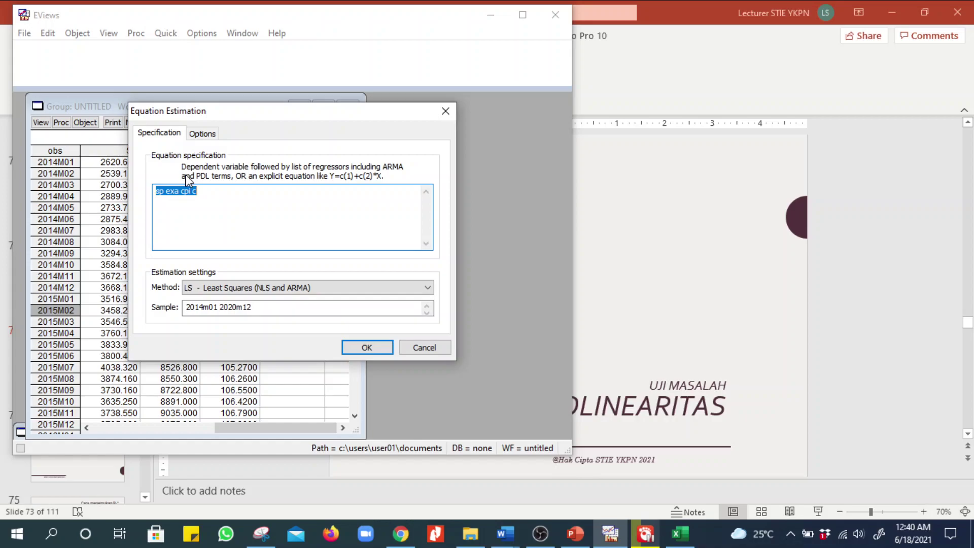
click(231, 198)
drag(166, 192, 147, 191)
key(BackSpace)
text(d()
key(Right)
key(Right)
text())
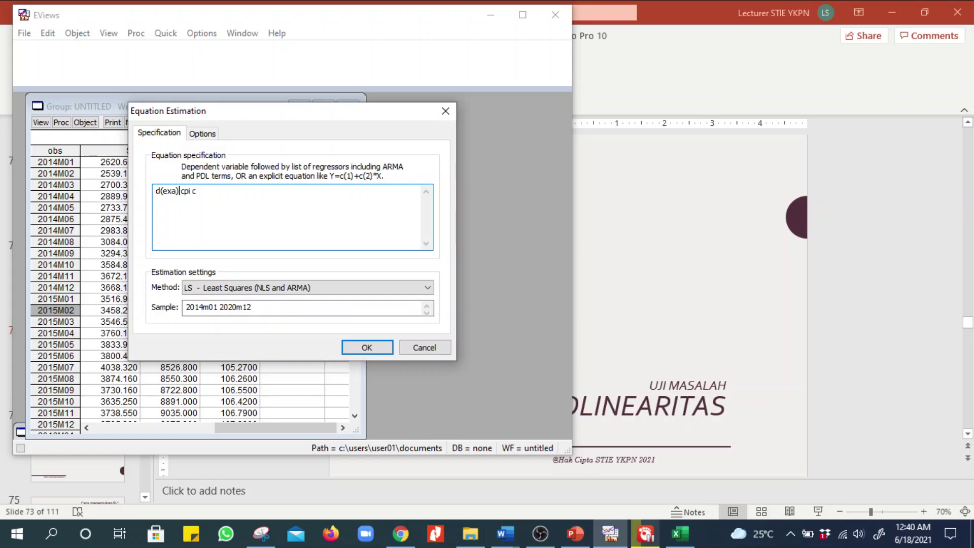
Complete the specification as d(exa) c d(cpi) and estimate it by least squares, deleting the previous untitled equation
click(181, 191)
text(d()
text( d()
click(206, 191)
text())
key(BackSpace)
key(BackSpace)
key(BackSpace)
text())
click(364, 345)
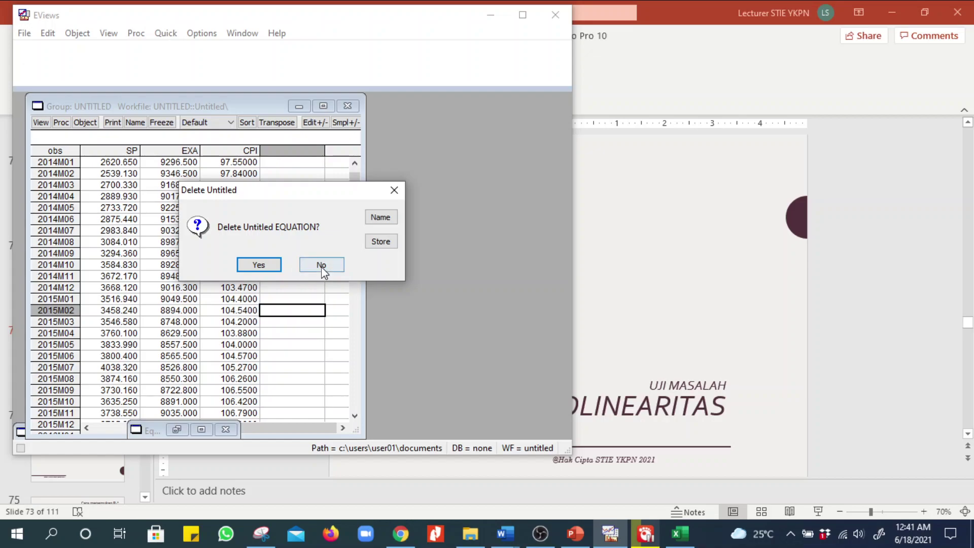
click(274, 265)
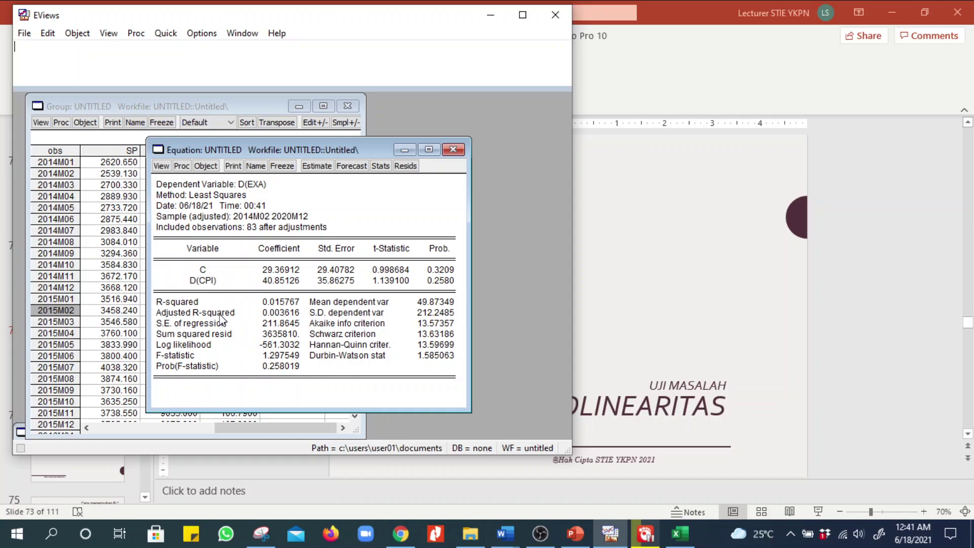
Examine the D(EXA) equation's R-squared, then switch to PowerPoint and review the multicollinearity conclusion on slide 78
click(282, 302)
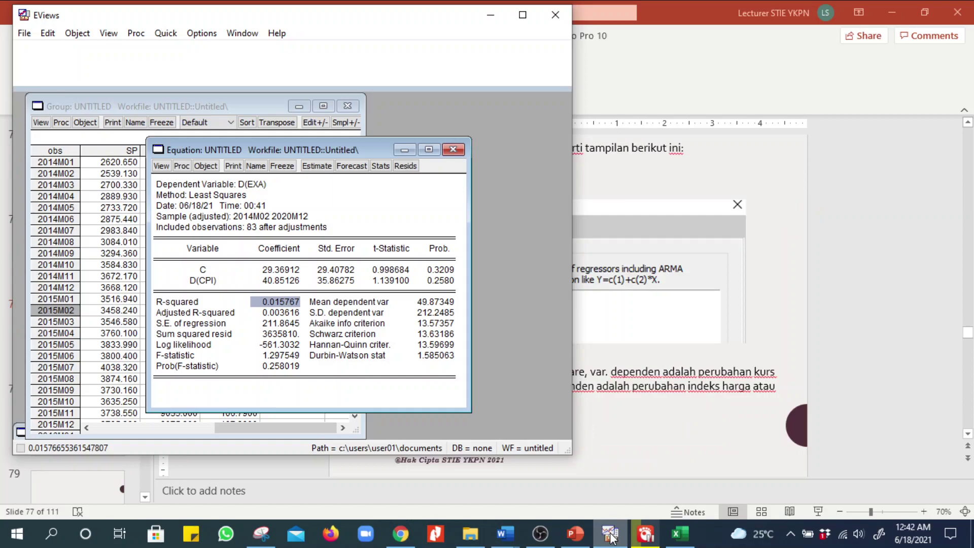
click(564, 461)
scroll(81, 330, down, 4)
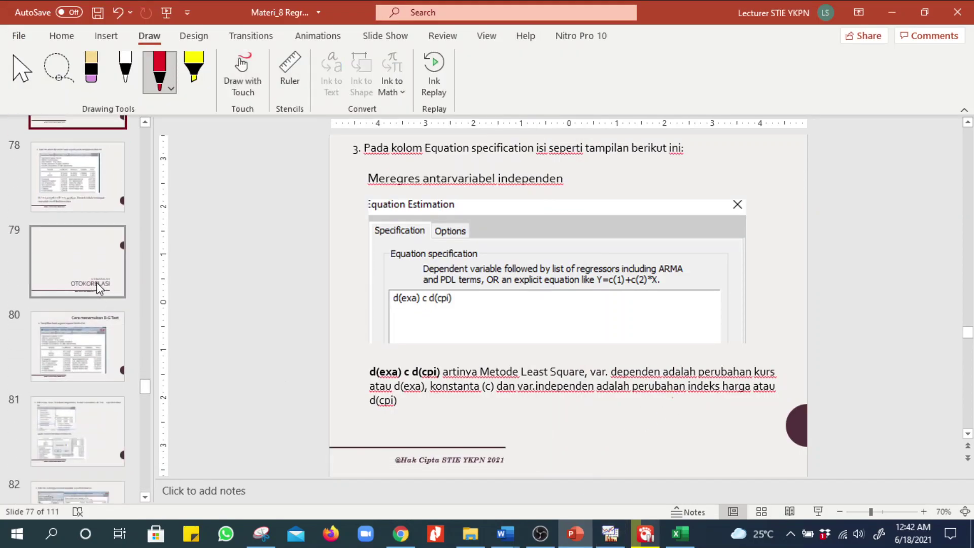
scroll(86, 310, up, 5)
scroll(76, 406, down, 2)
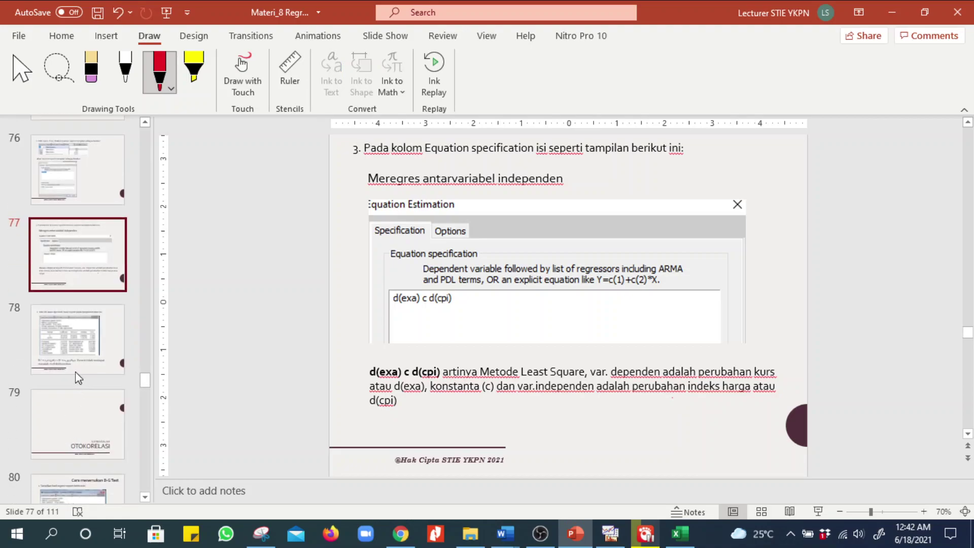
click(76, 373)
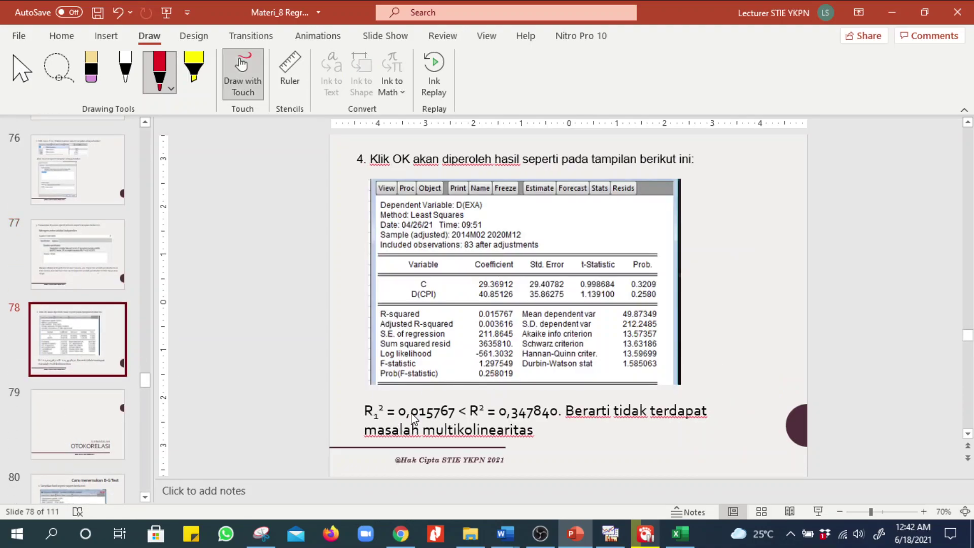
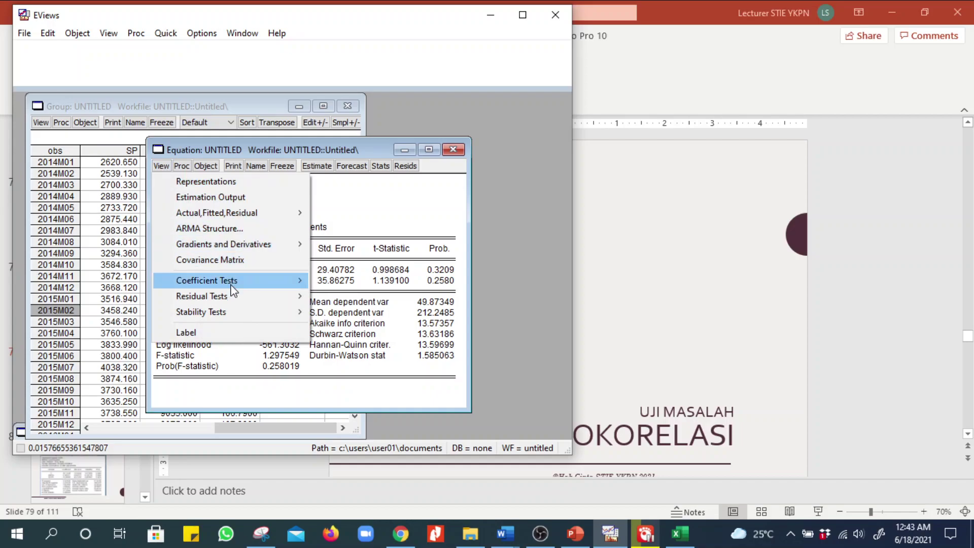
Run the Breusch-Godfrey serial correlation LM test on the D(EXA) equation with 2 lags and examine its F probability
mouse_move(235, 298)
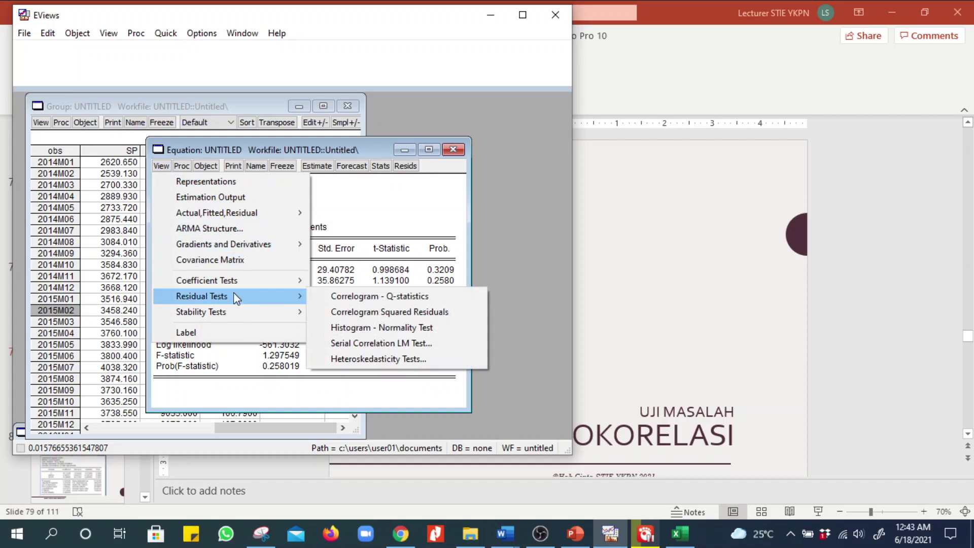
click(357, 344)
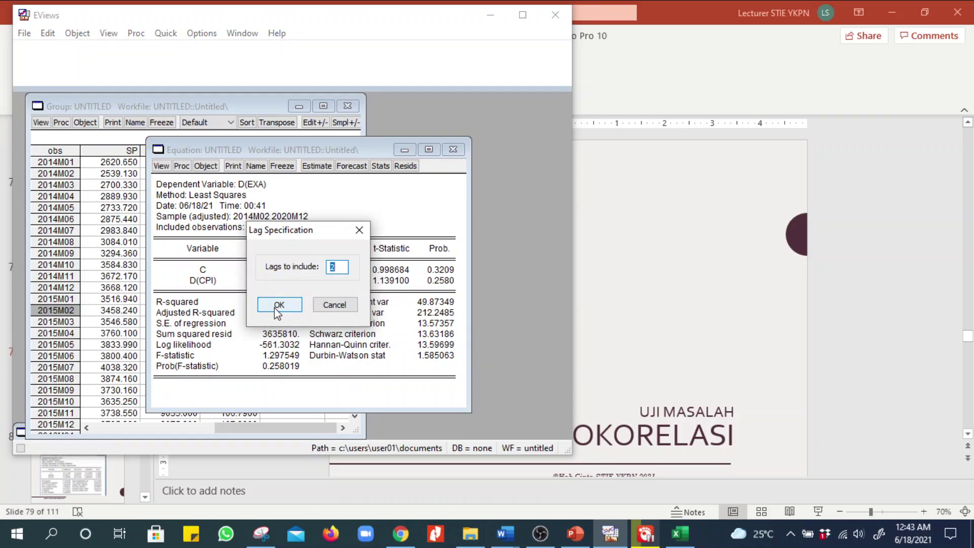
click(278, 305)
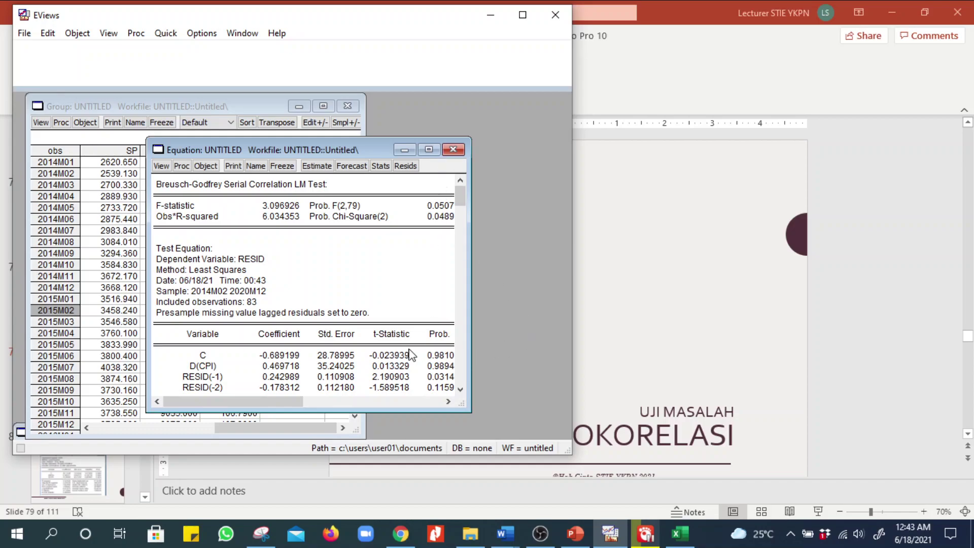
drag(304, 412, 239, 413)
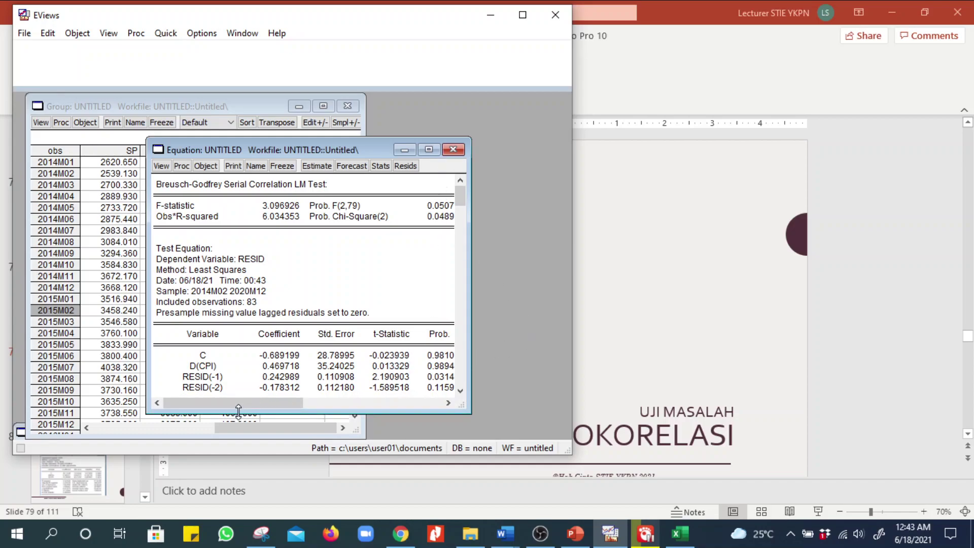
click(448, 403)
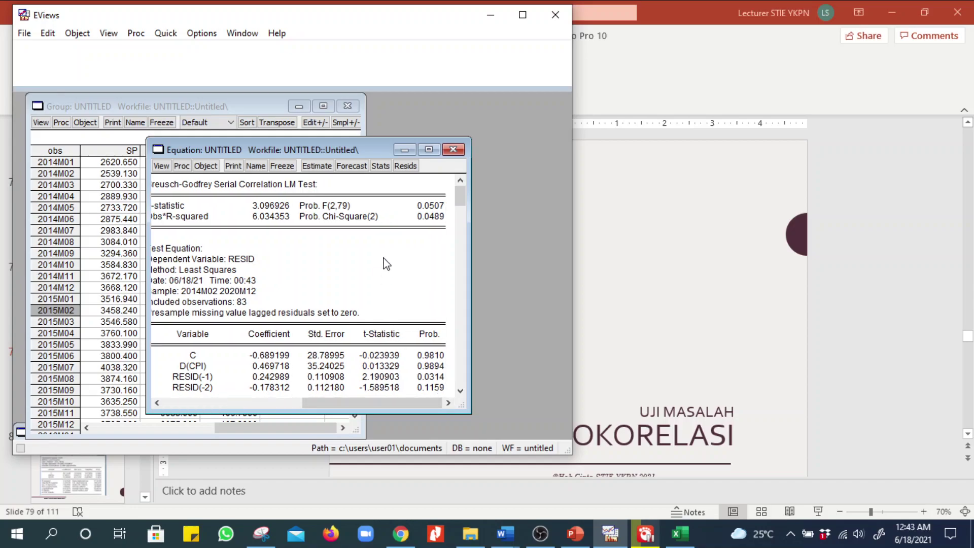
drag(346, 205, 447, 206)
click(443, 206)
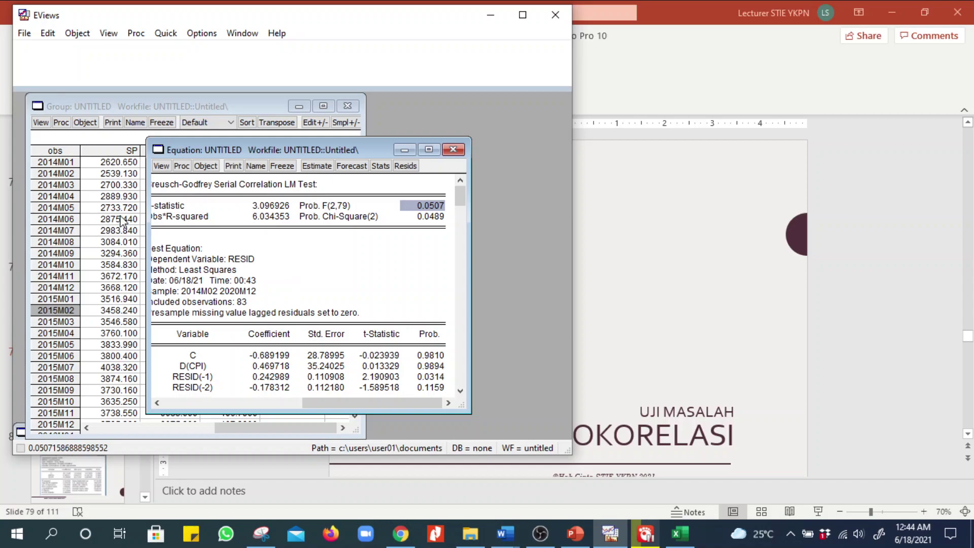
Run the White heteroskedasticity test with cross terms on the D(EXA) equation, enlarge its output to examine it, and minimize the equation
click(161, 166)
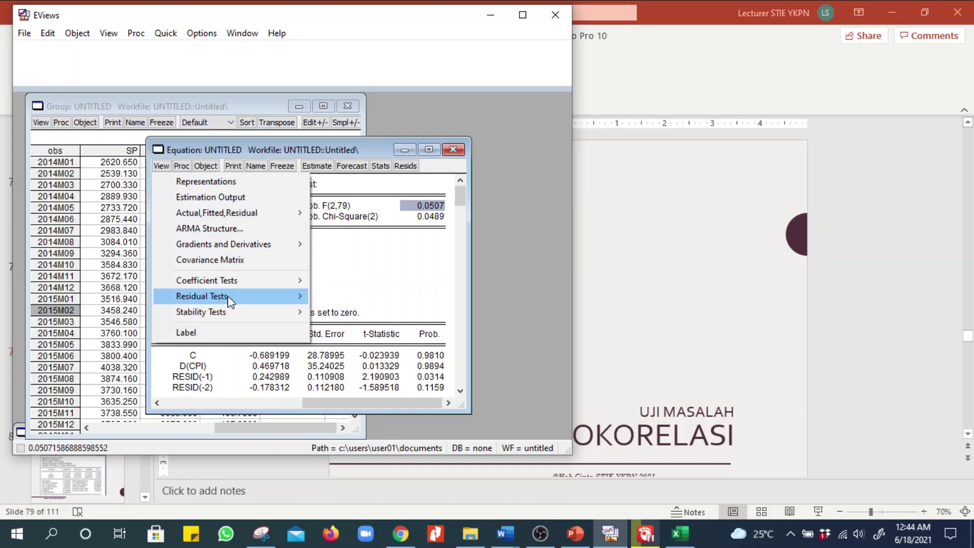
click(378, 359)
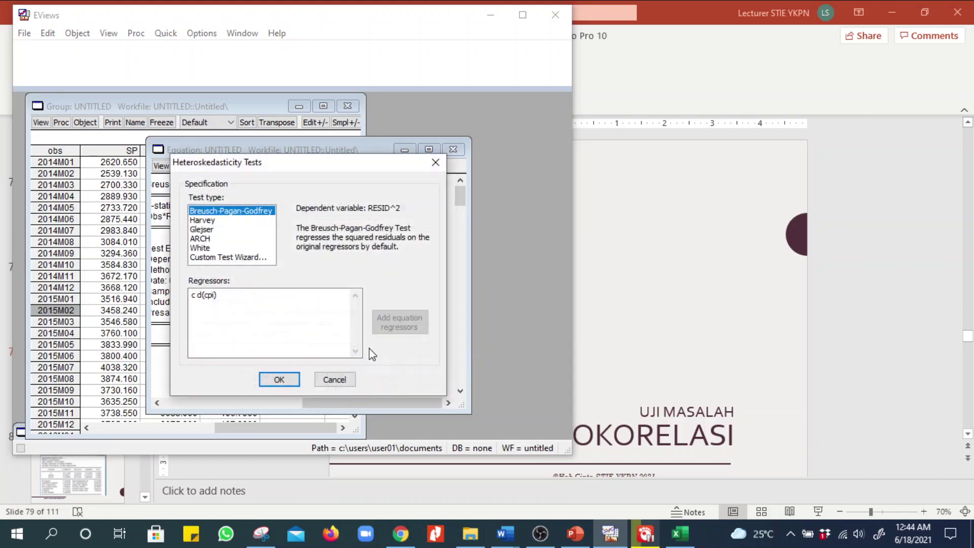
click(204, 248)
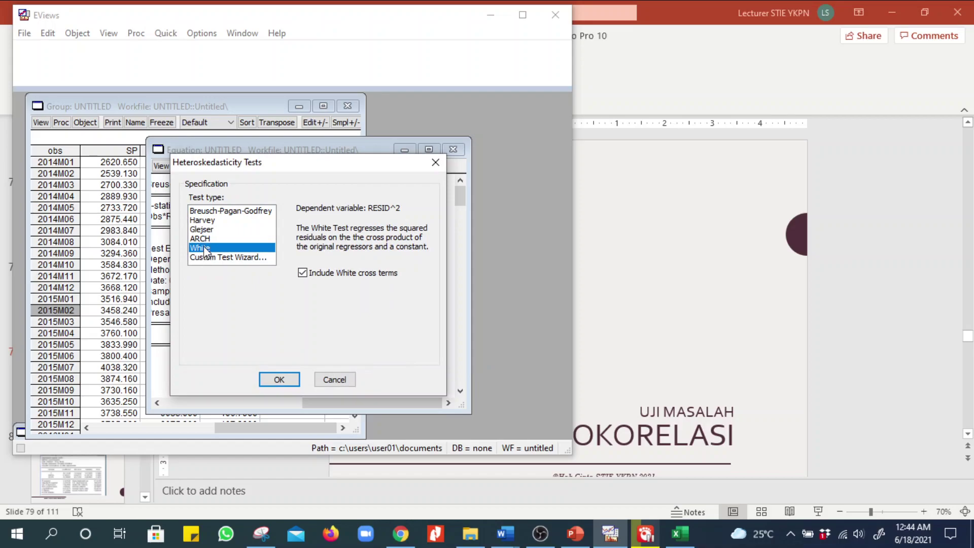
click(279, 382)
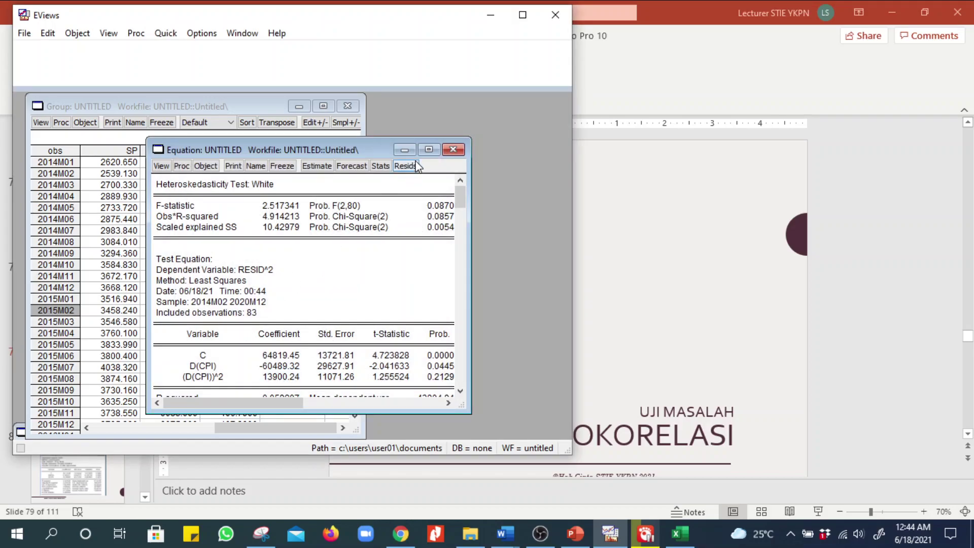
click(429, 150)
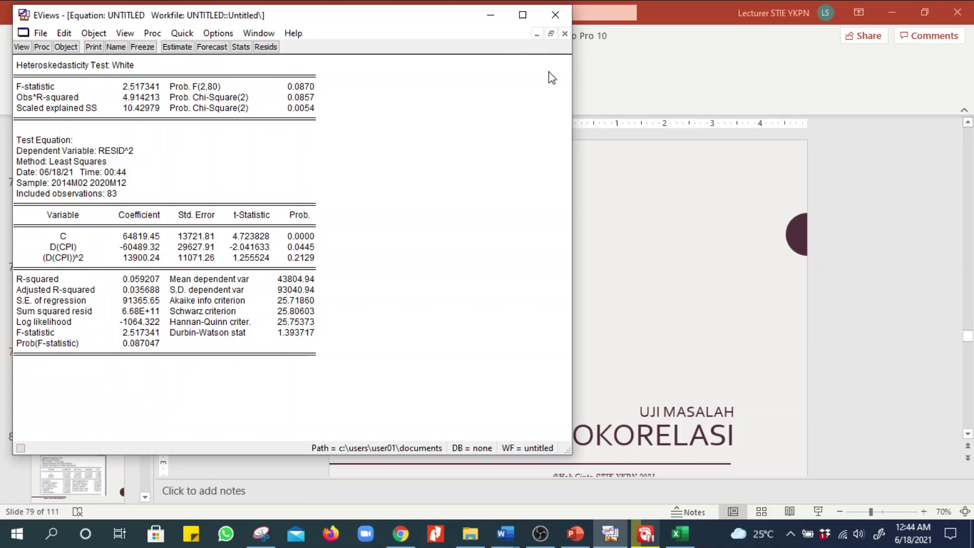
click(538, 35)
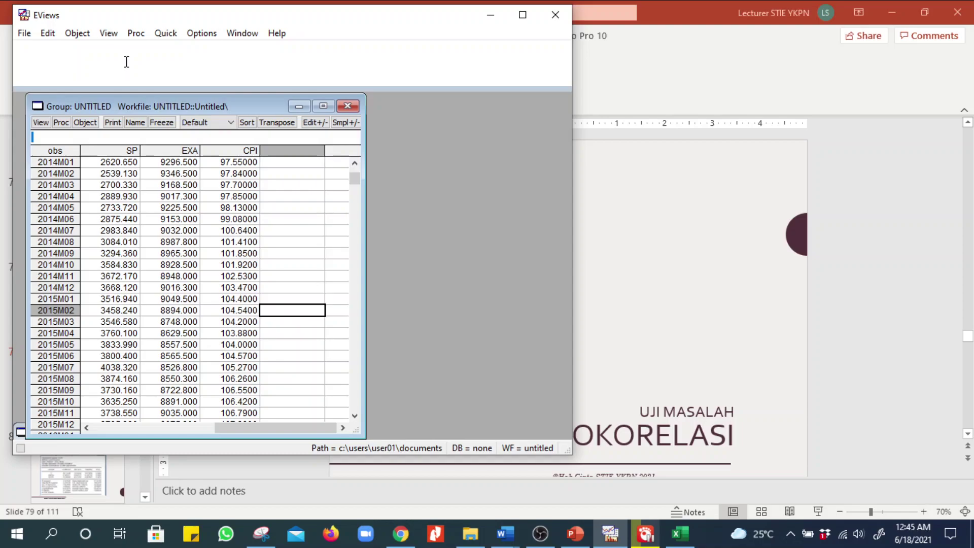
Create a new equation from the group and specify d(sp) as dependent variable with c and d(exa) as the first regressors
click(77, 33)
mouse_move(47, 33)
click(268, 253)
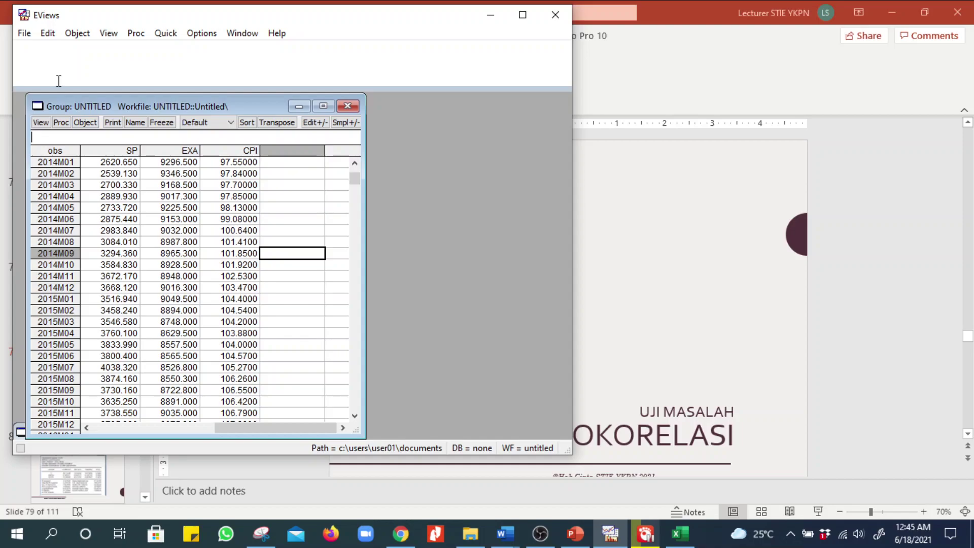
click(61, 122)
click(101, 143)
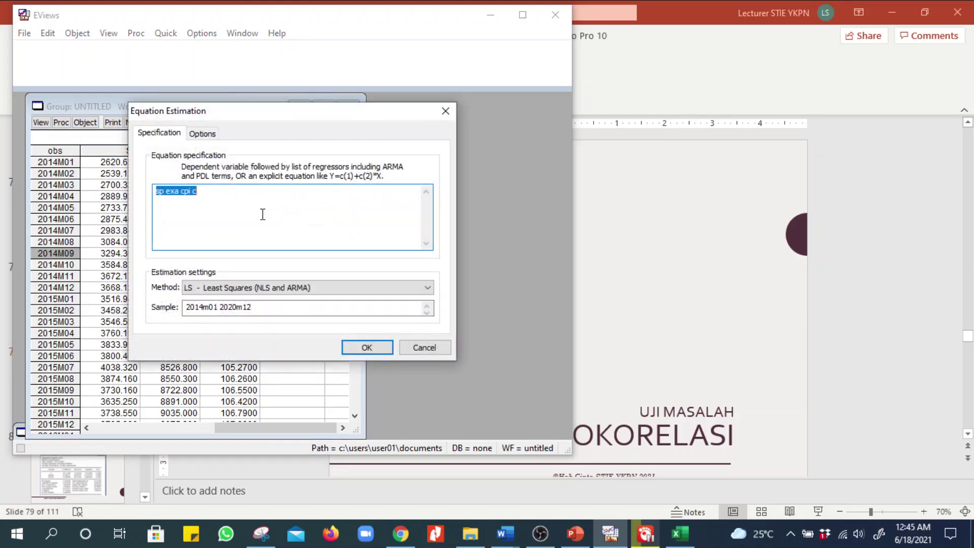
click(213, 206)
click(158, 191)
text(d(sp) c d()
key(Right)
key(Right)
key(Right)
text() d()
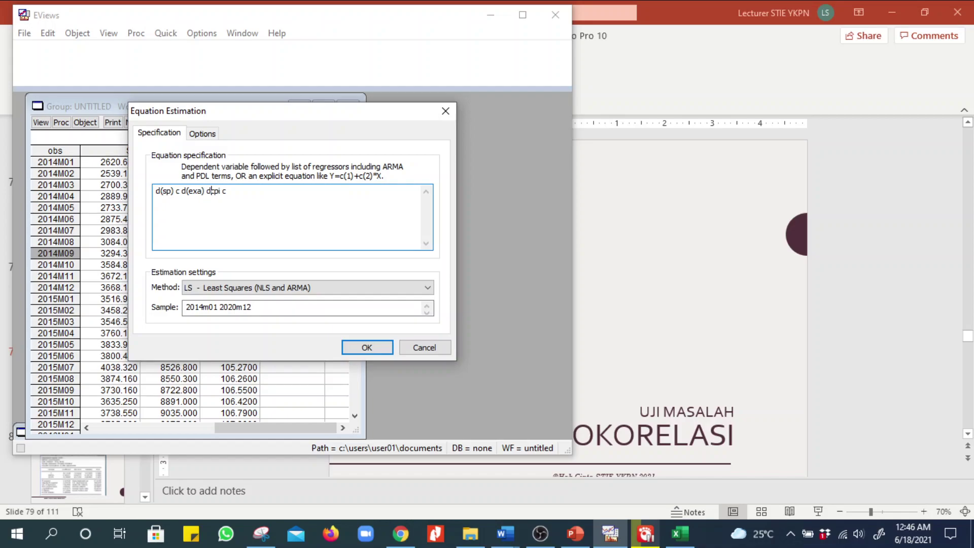
Complete the specification as d(sp) c d(exa) d(cpi), estimate it by least squares replacing the previous untitled equation, and maximize the output
key(Right)
key(Right)
key(Right)
text())
key(Right)
key(BackSpace)
key(BackSpace)
key(BackSpace)
text())
click(367, 348)
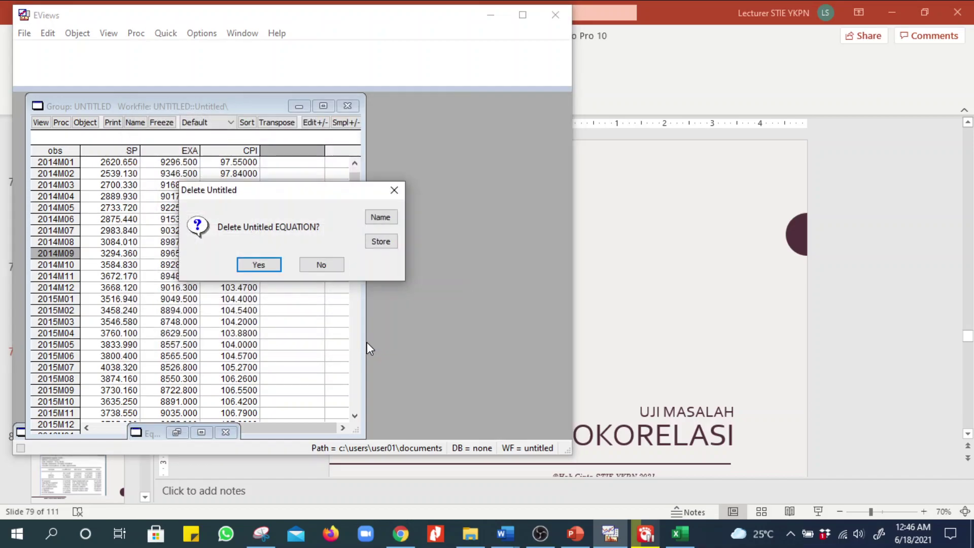
click(264, 265)
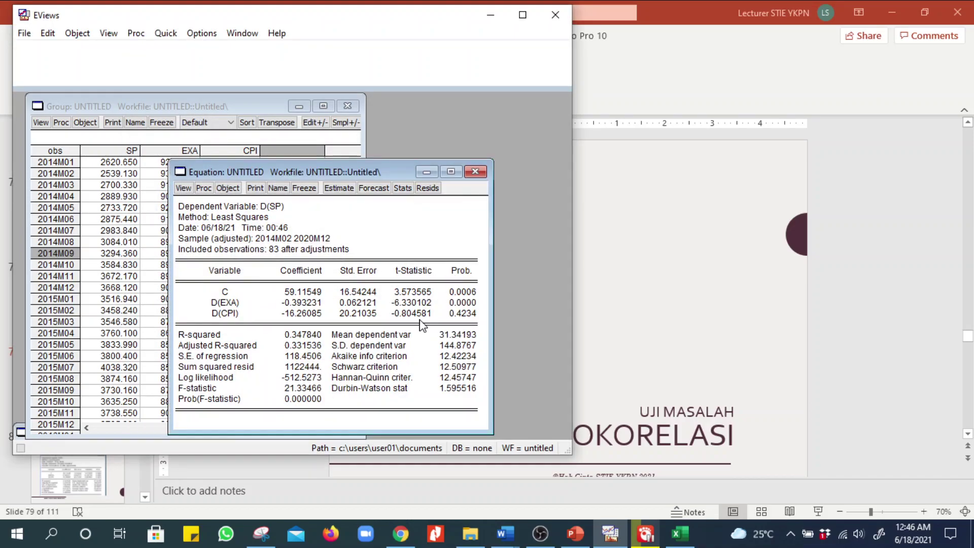
click(451, 172)
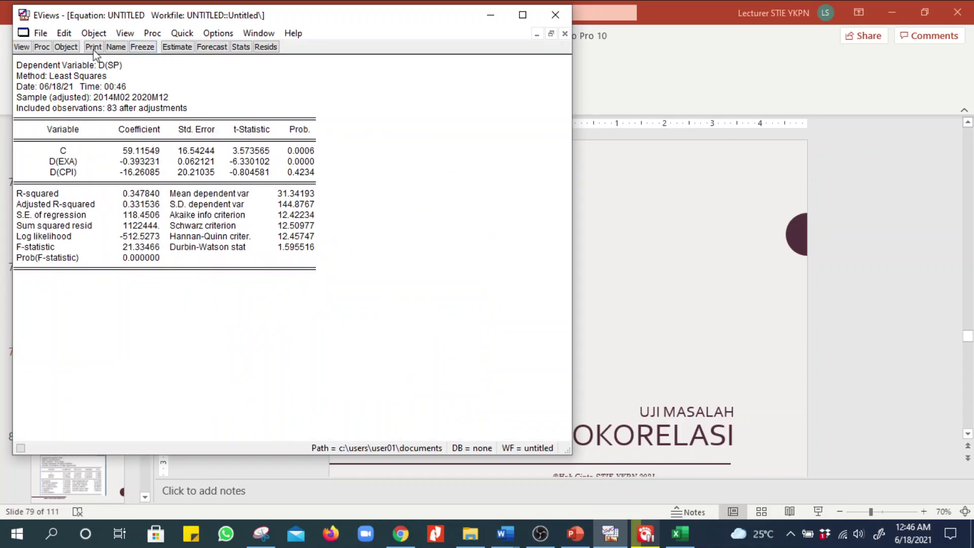
click(20, 47)
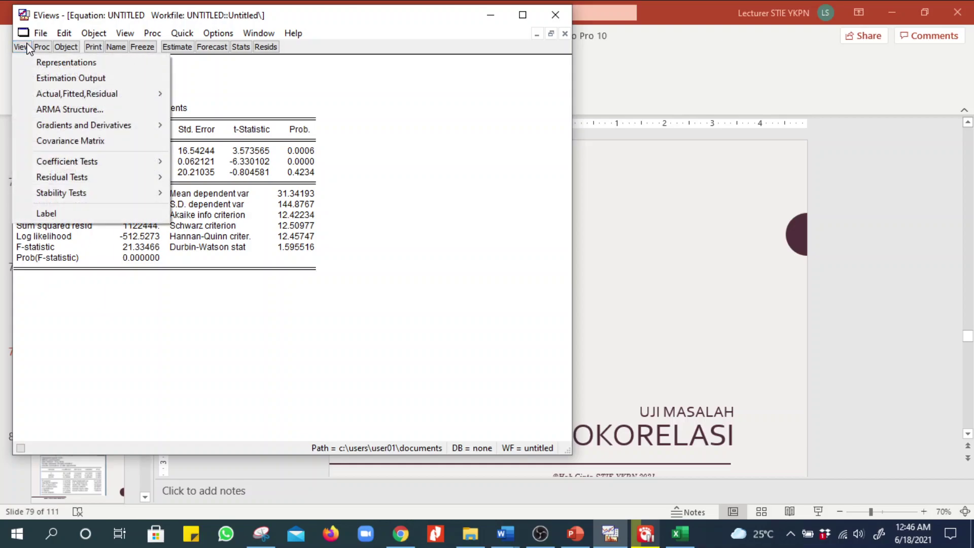
click(43, 47)
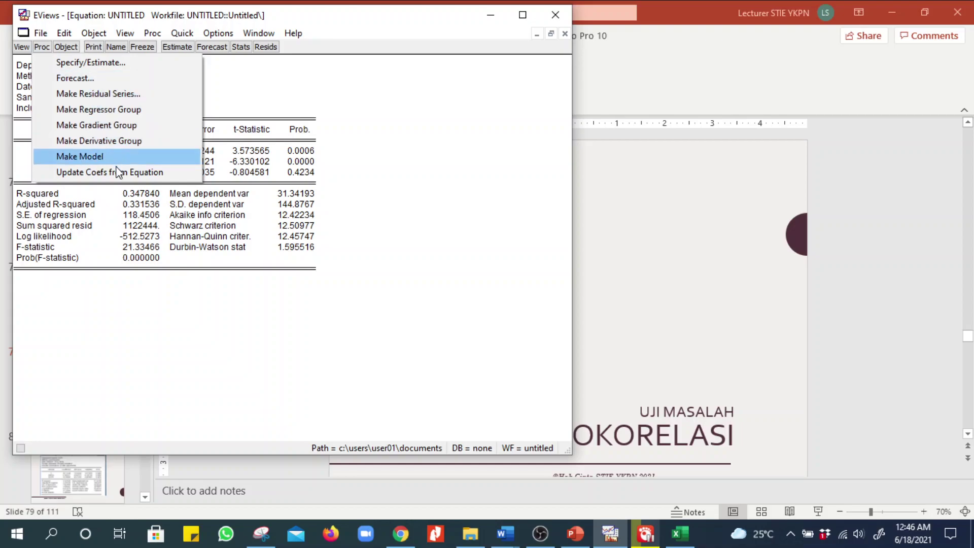
click(64, 259)
click(144, 332)
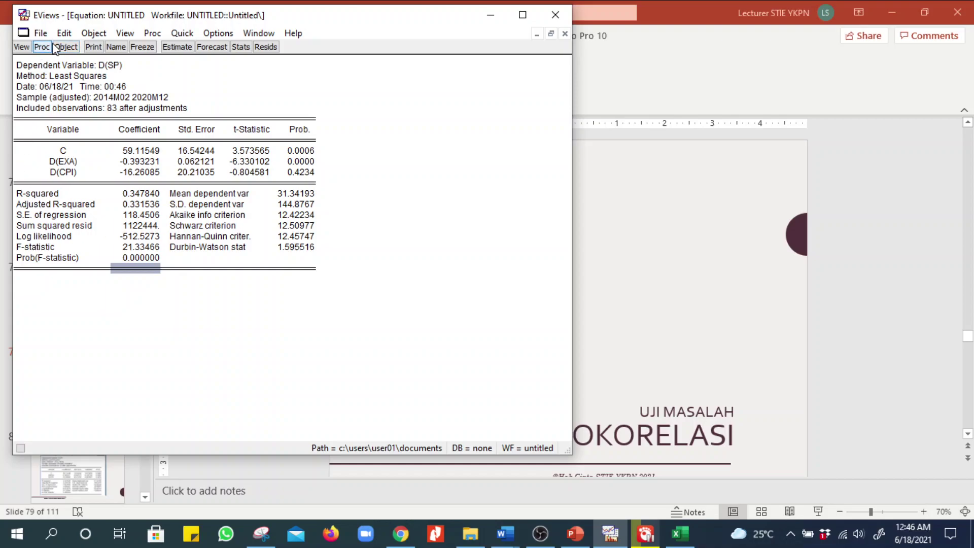
Run the Breusch-Godfrey serial correlation LM test on the D(SP) equation with 2 lags
click(21, 46)
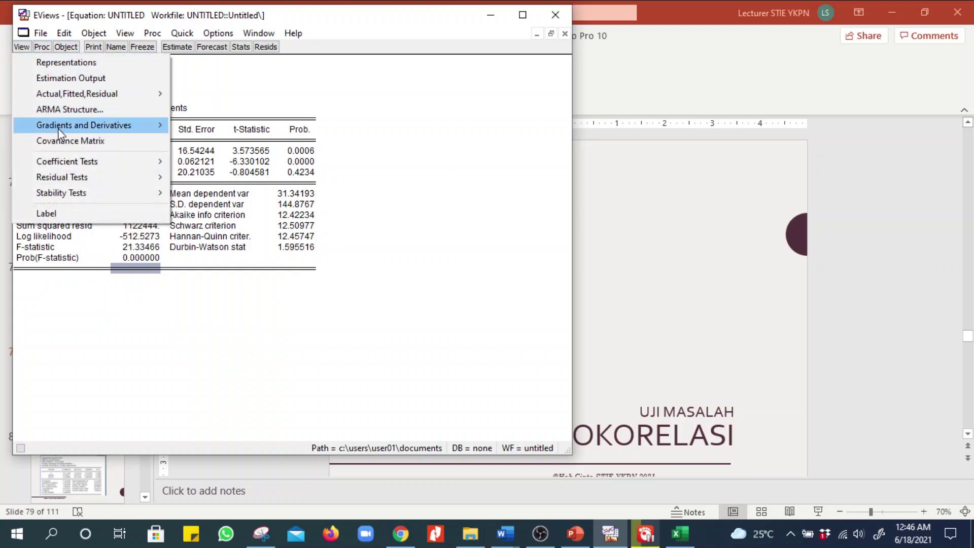
mouse_move(63, 178)
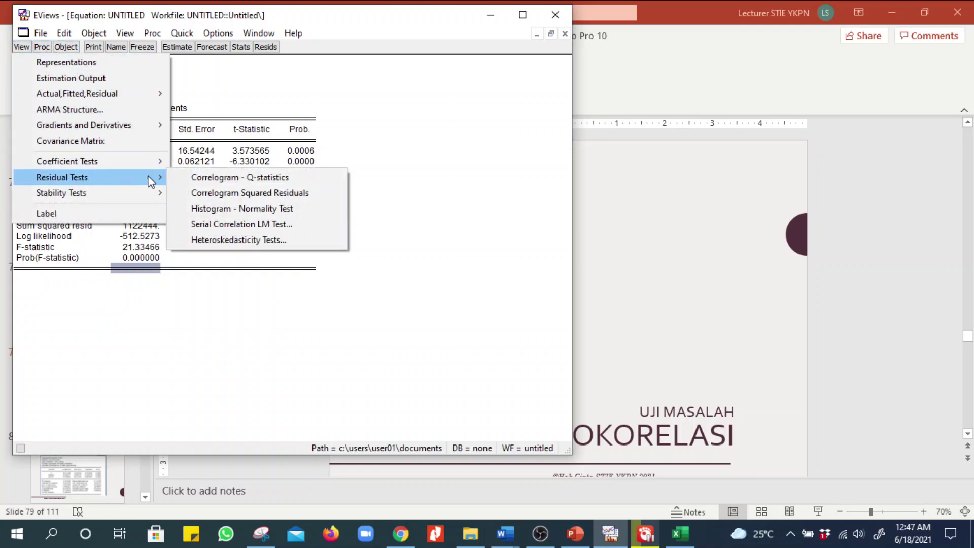
click(244, 223)
click(258, 261)
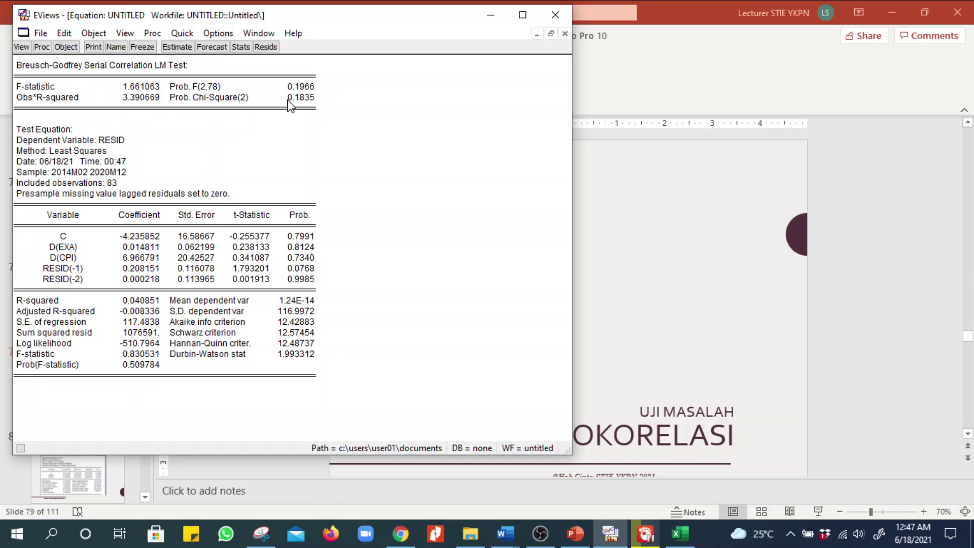
Run the White heteroskedasticity test with cross terms on the D(SP) equation and highlight its F probability
click(19, 47)
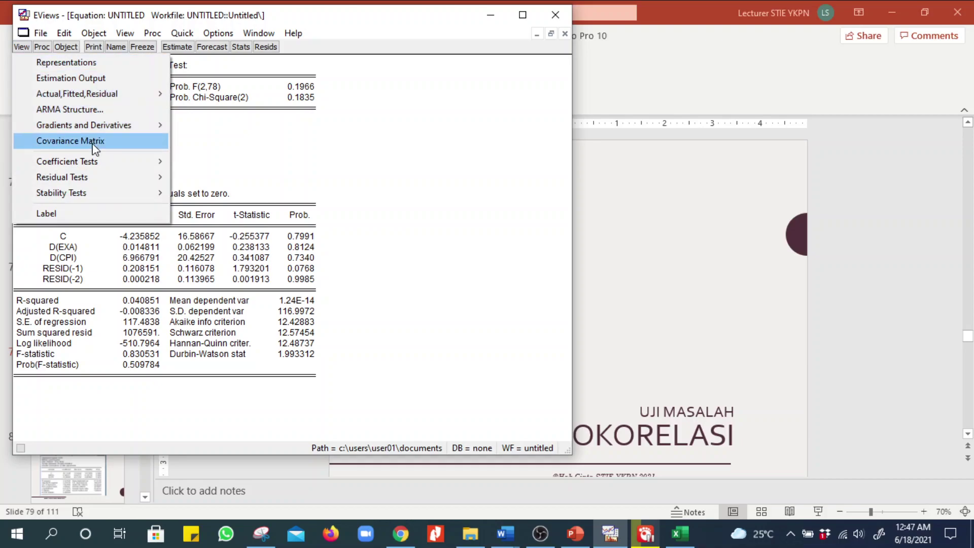
mouse_move(100, 163)
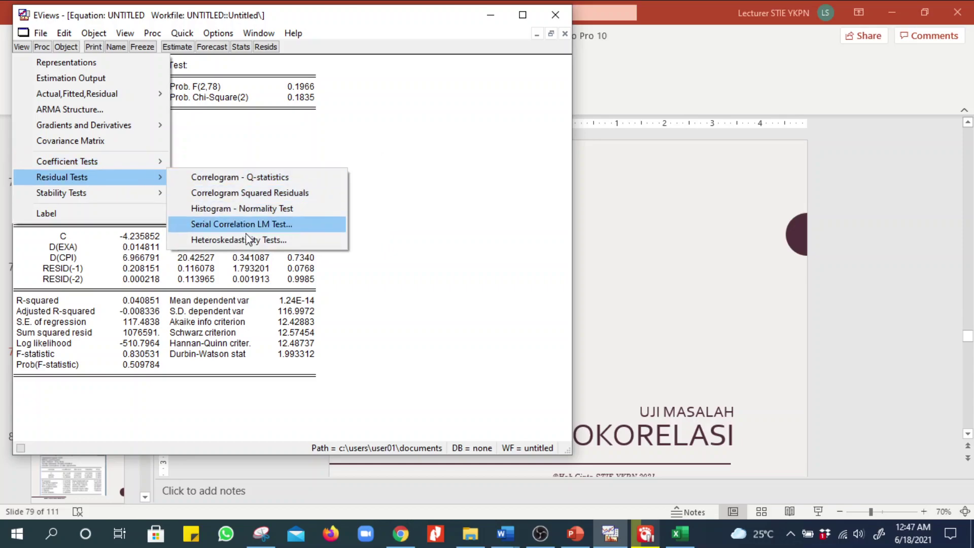
click(245, 239)
click(187, 204)
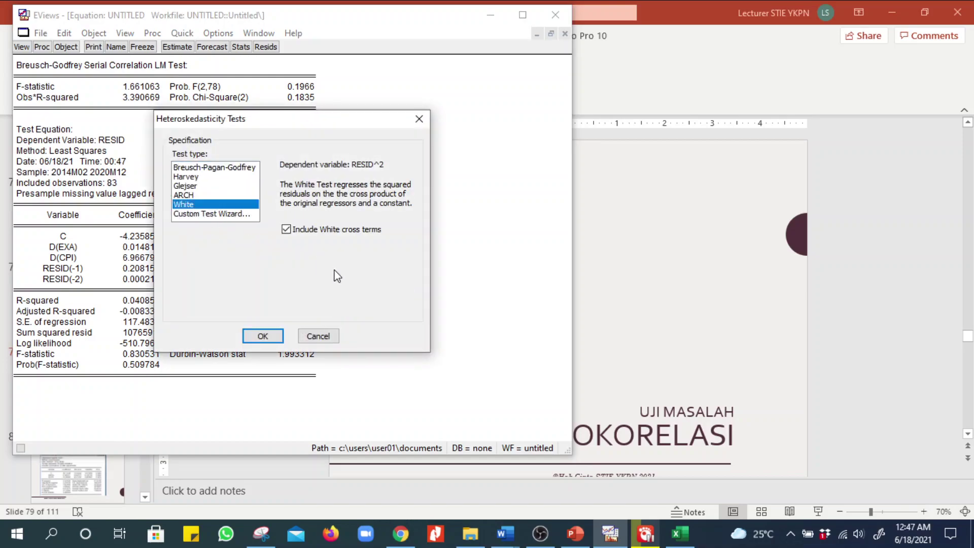
click(267, 336)
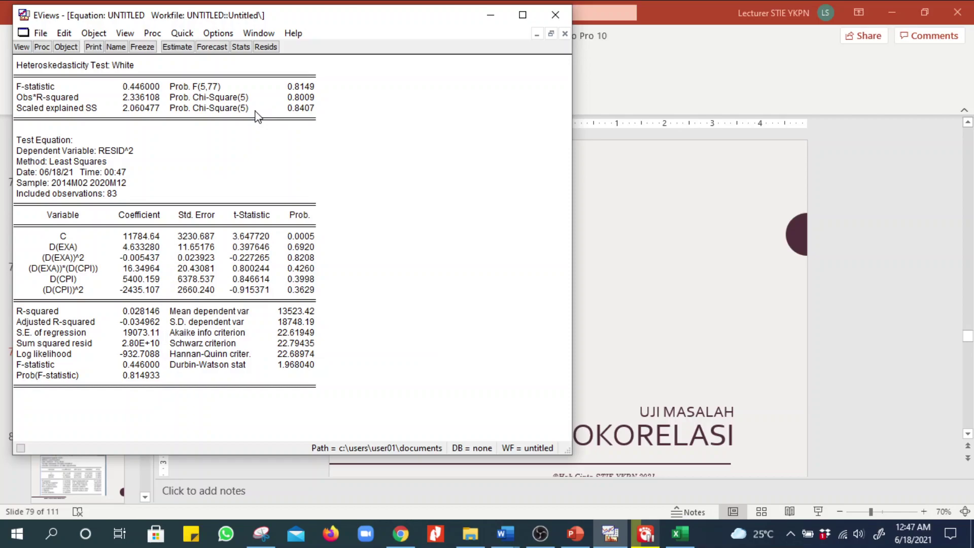
drag(253, 87, 315, 89)
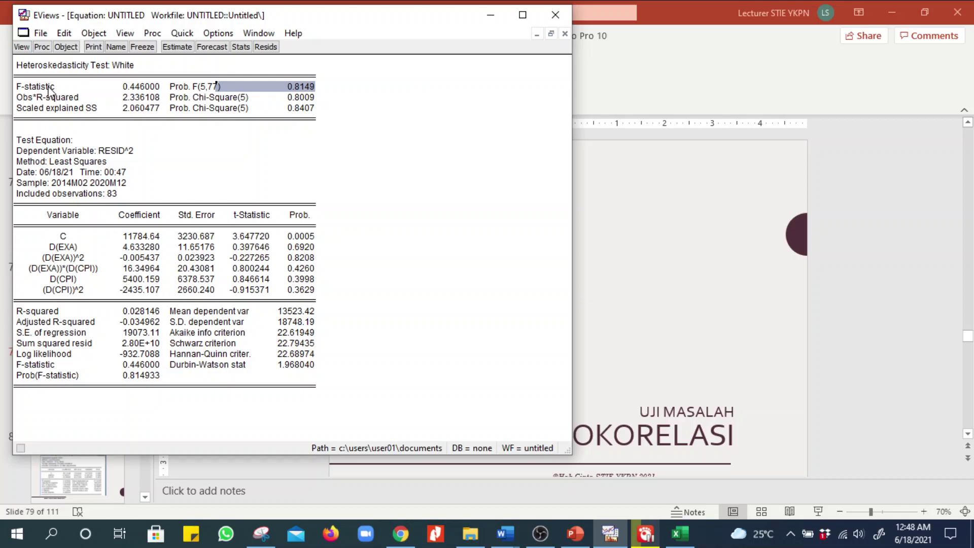
Run the histogram normality test on the D(SP) equation's residuals and reposition the statistics box to examine the Jarque-Bera probability
click(21, 46)
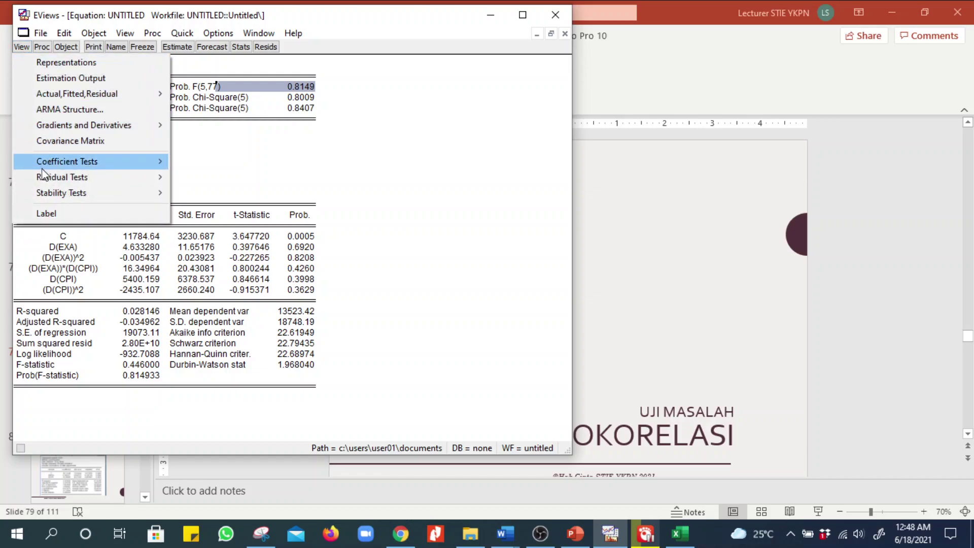
mouse_move(49, 182)
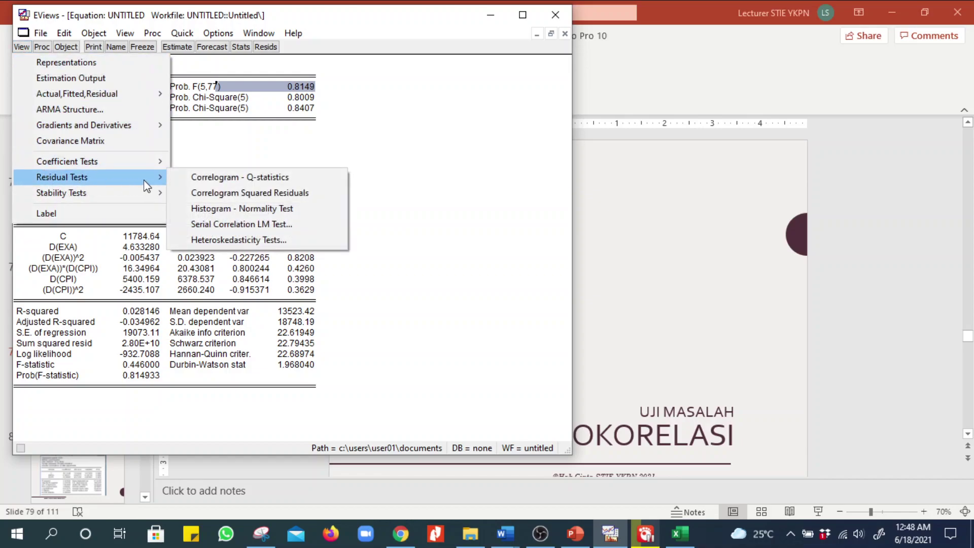
click(237, 209)
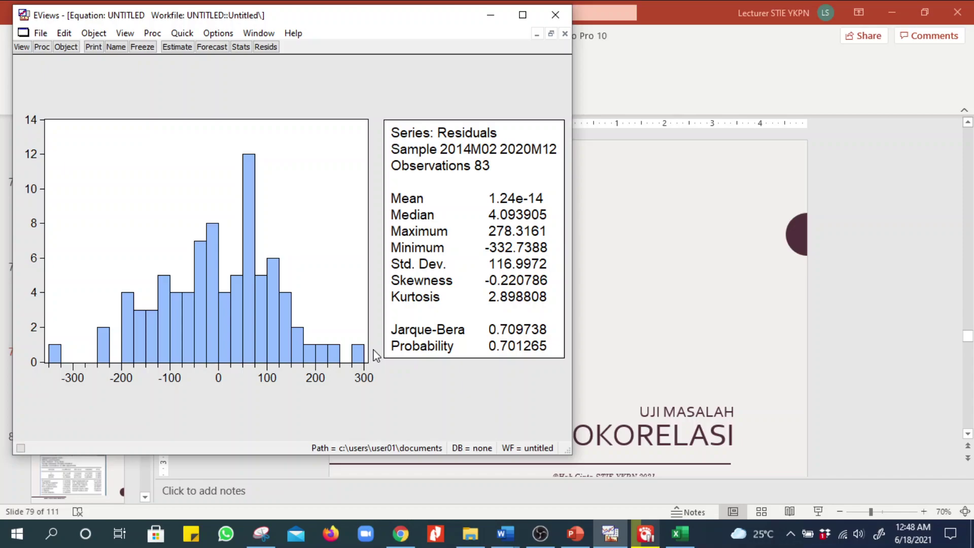
drag(482, 355, 369, 343)
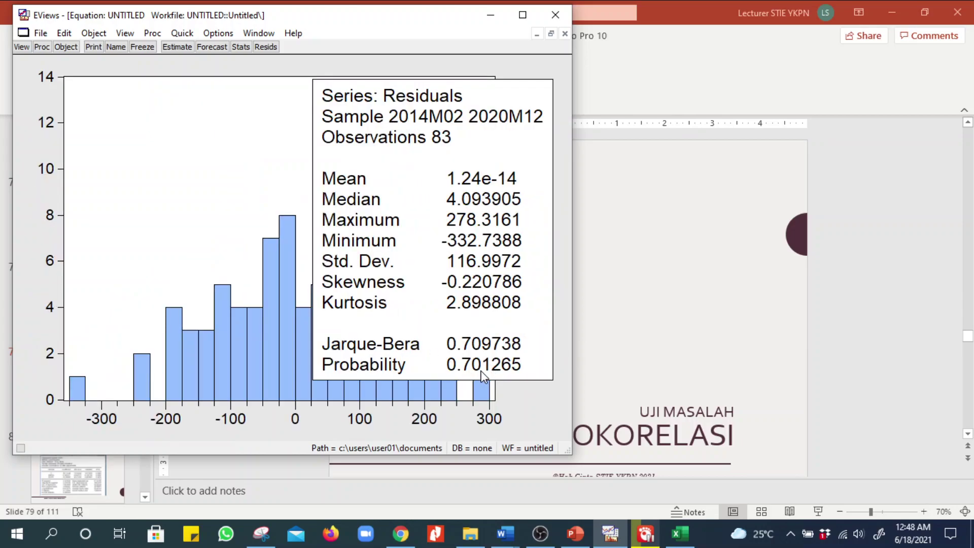